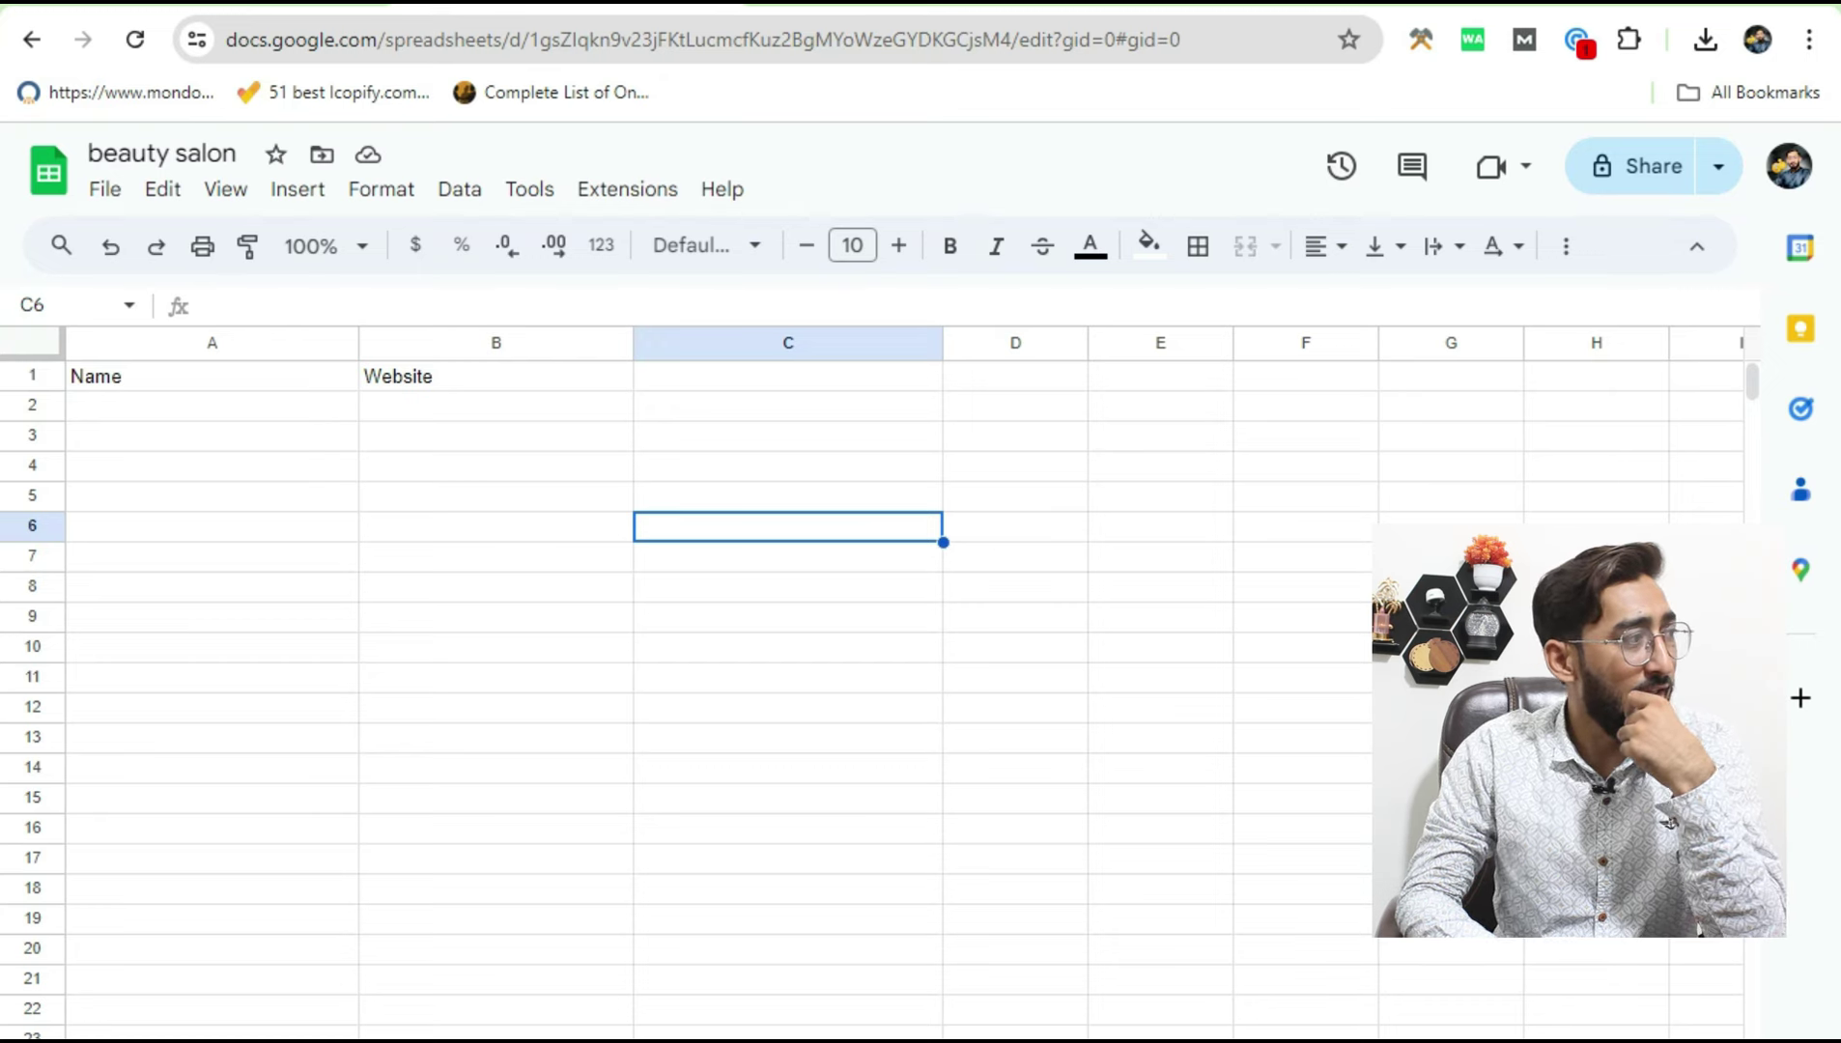
Step: Open the Sola Singhar Beauty Salon listing in the Google Maps results and copy "Sola Singhar Beauty Salon" from its title
left_click(160, 152)
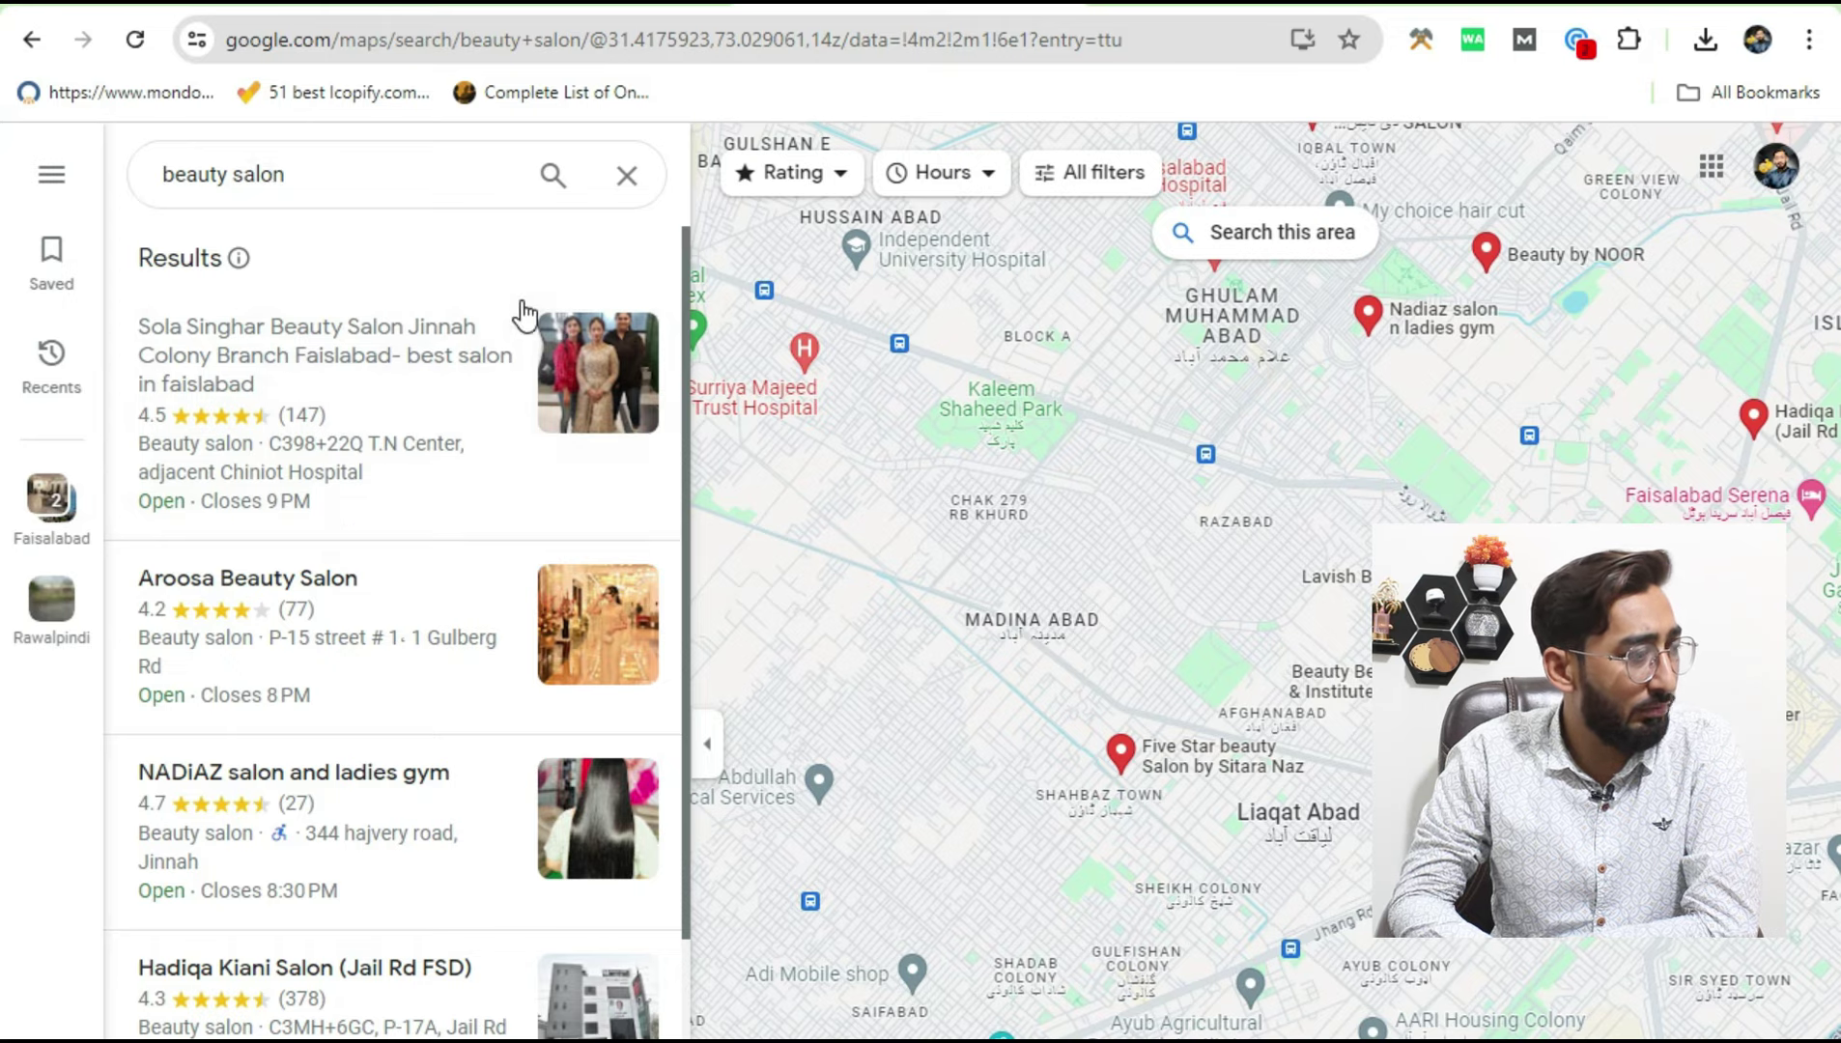
scroll(440, 754, "down", 15)
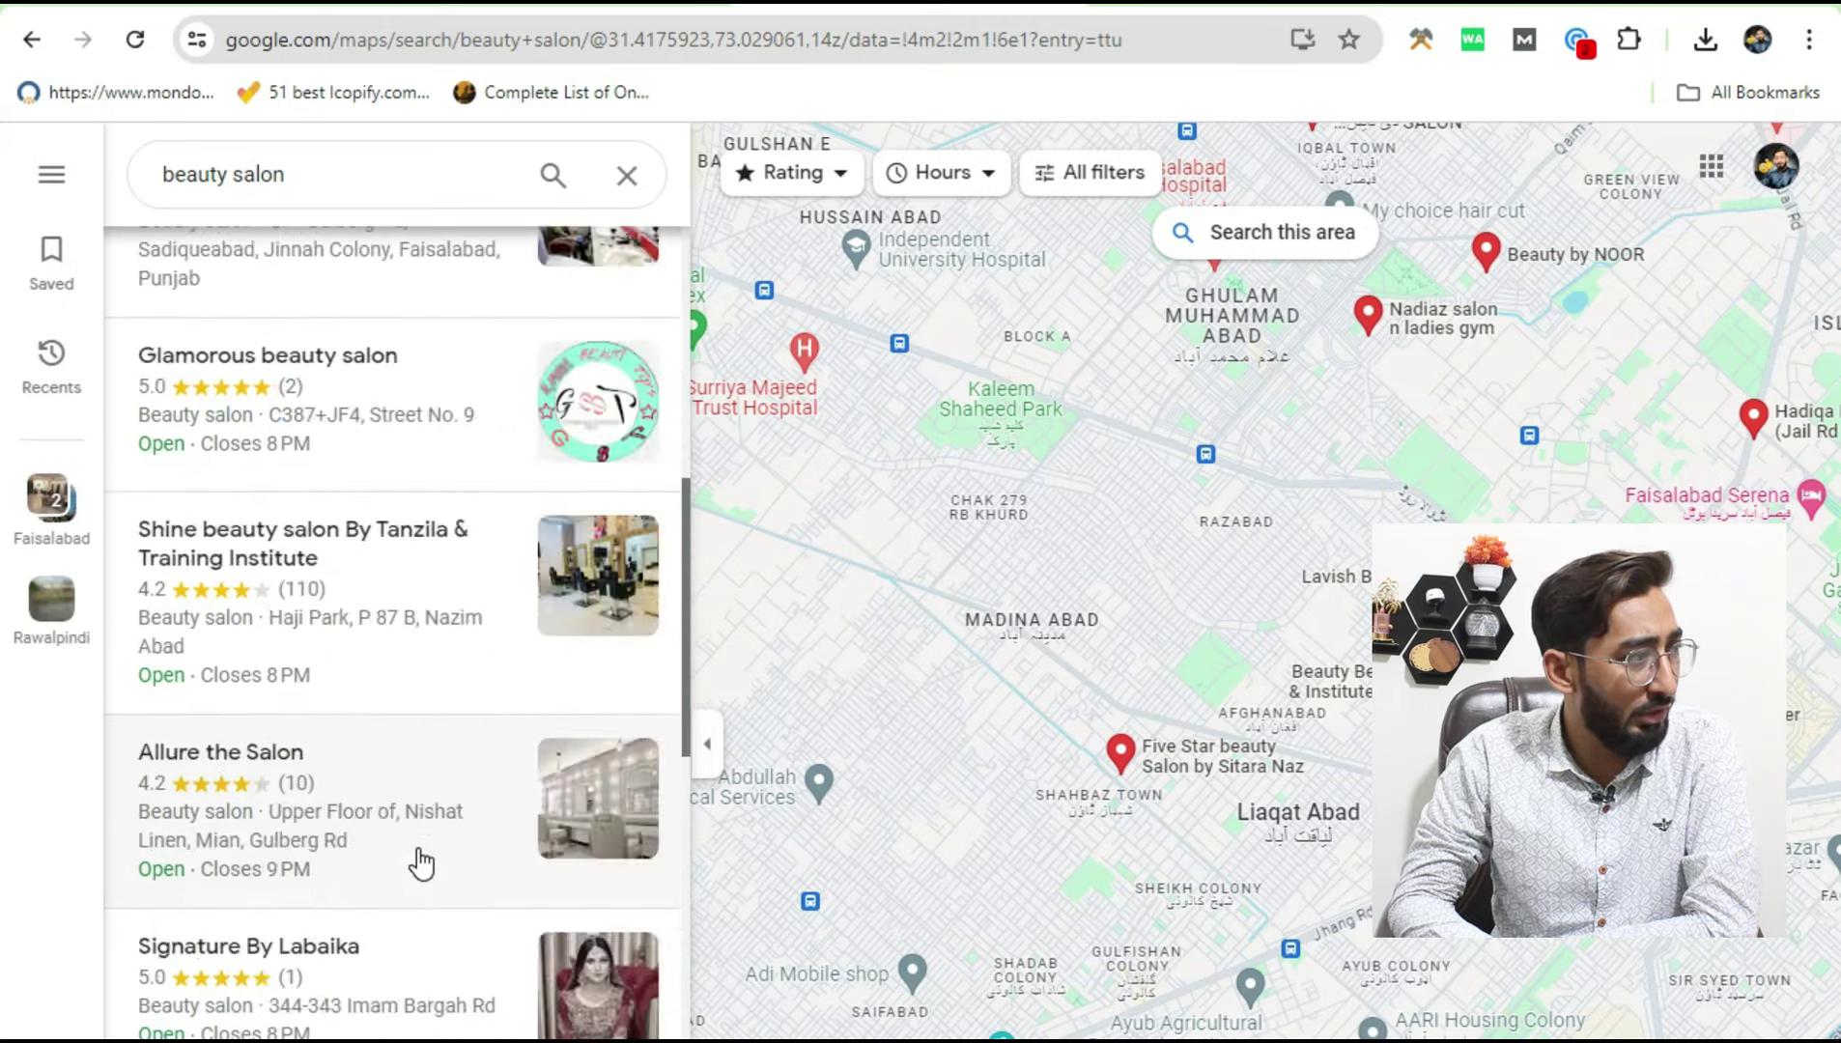
scroll(421, 863, "up", 15)
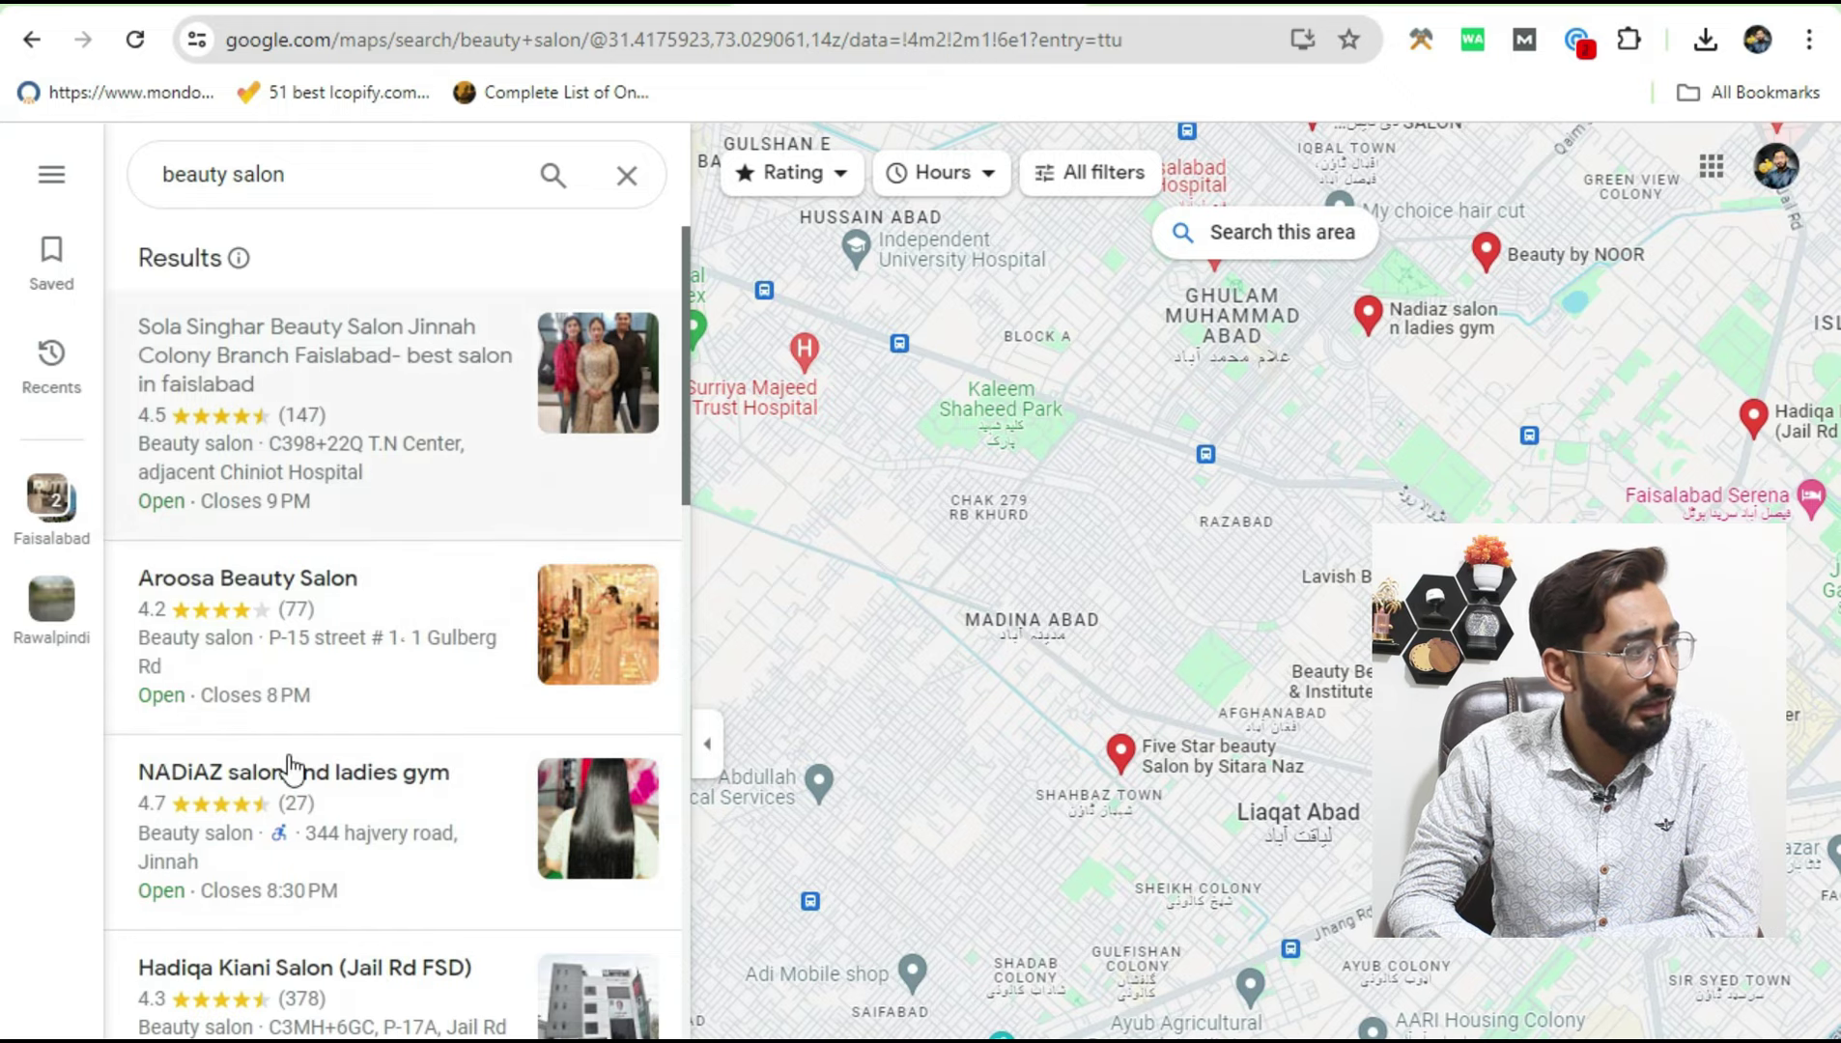
left_click(336, 344)
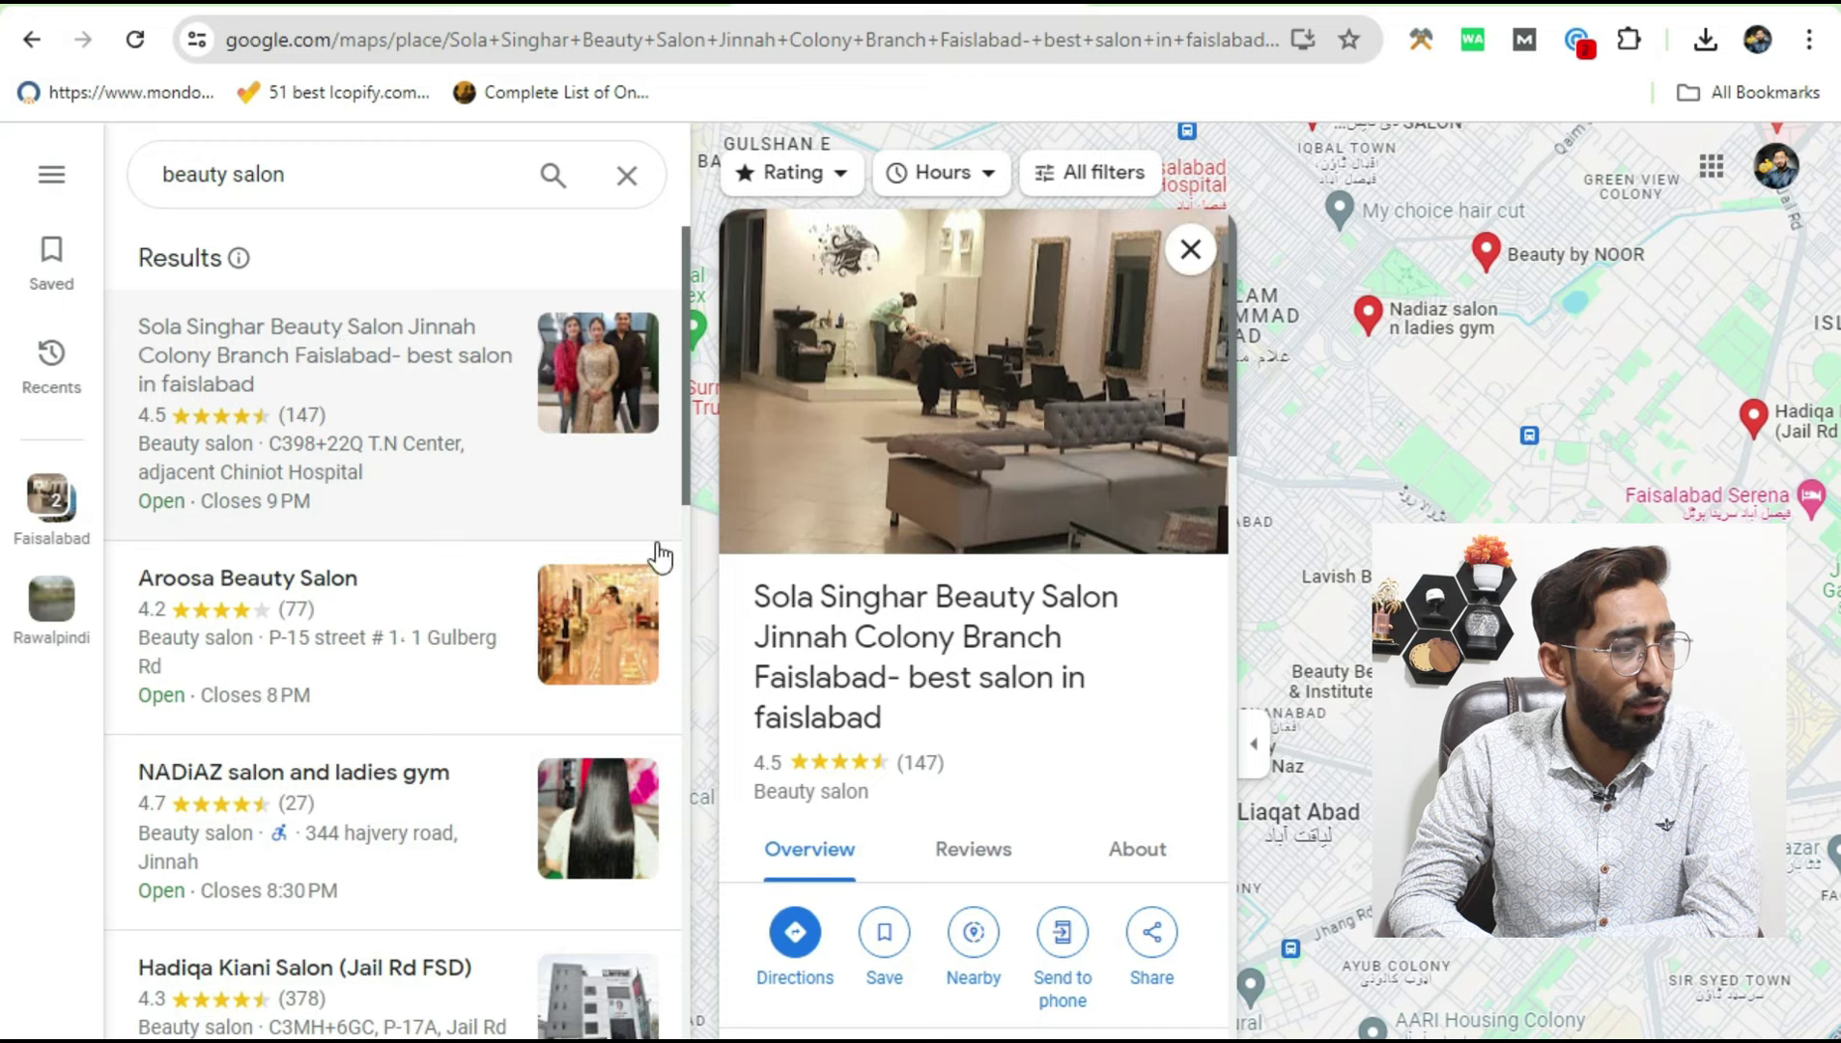
left_click_drag(756, 597, 1116, 604)
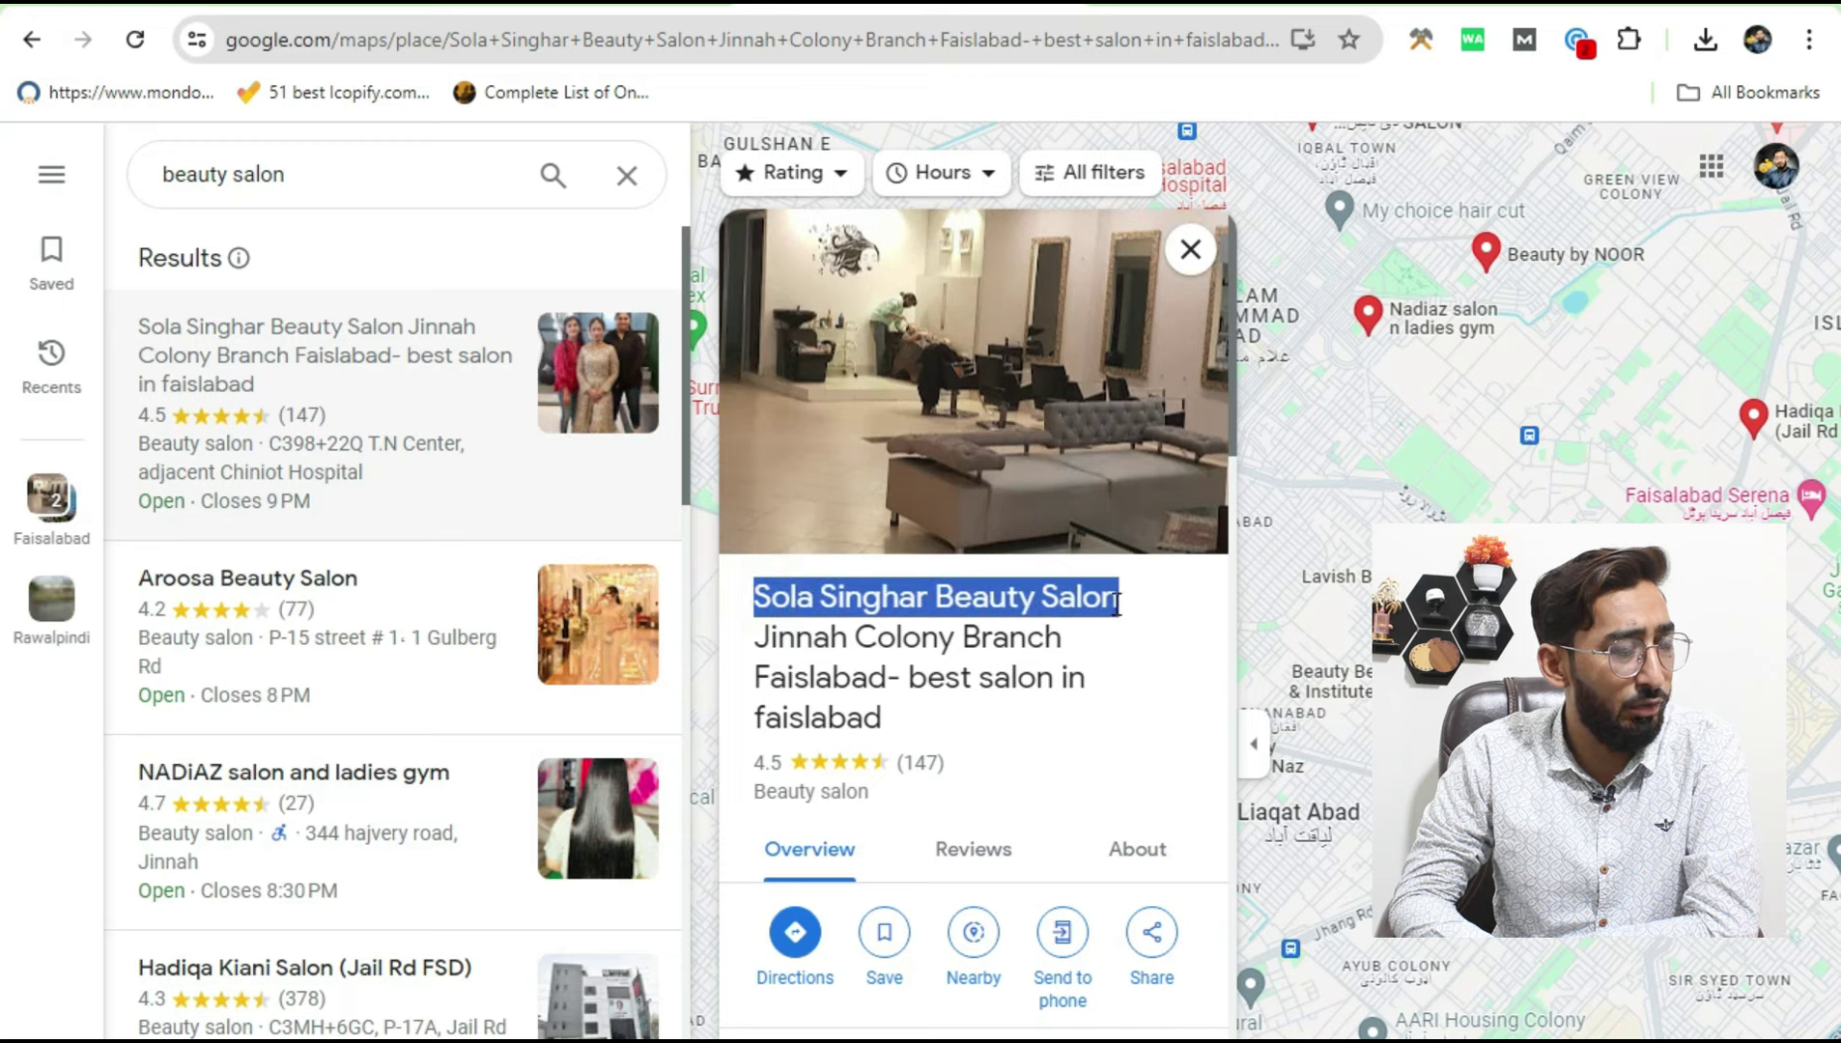
right_click(1123, 611)
left_click(1156, 641)
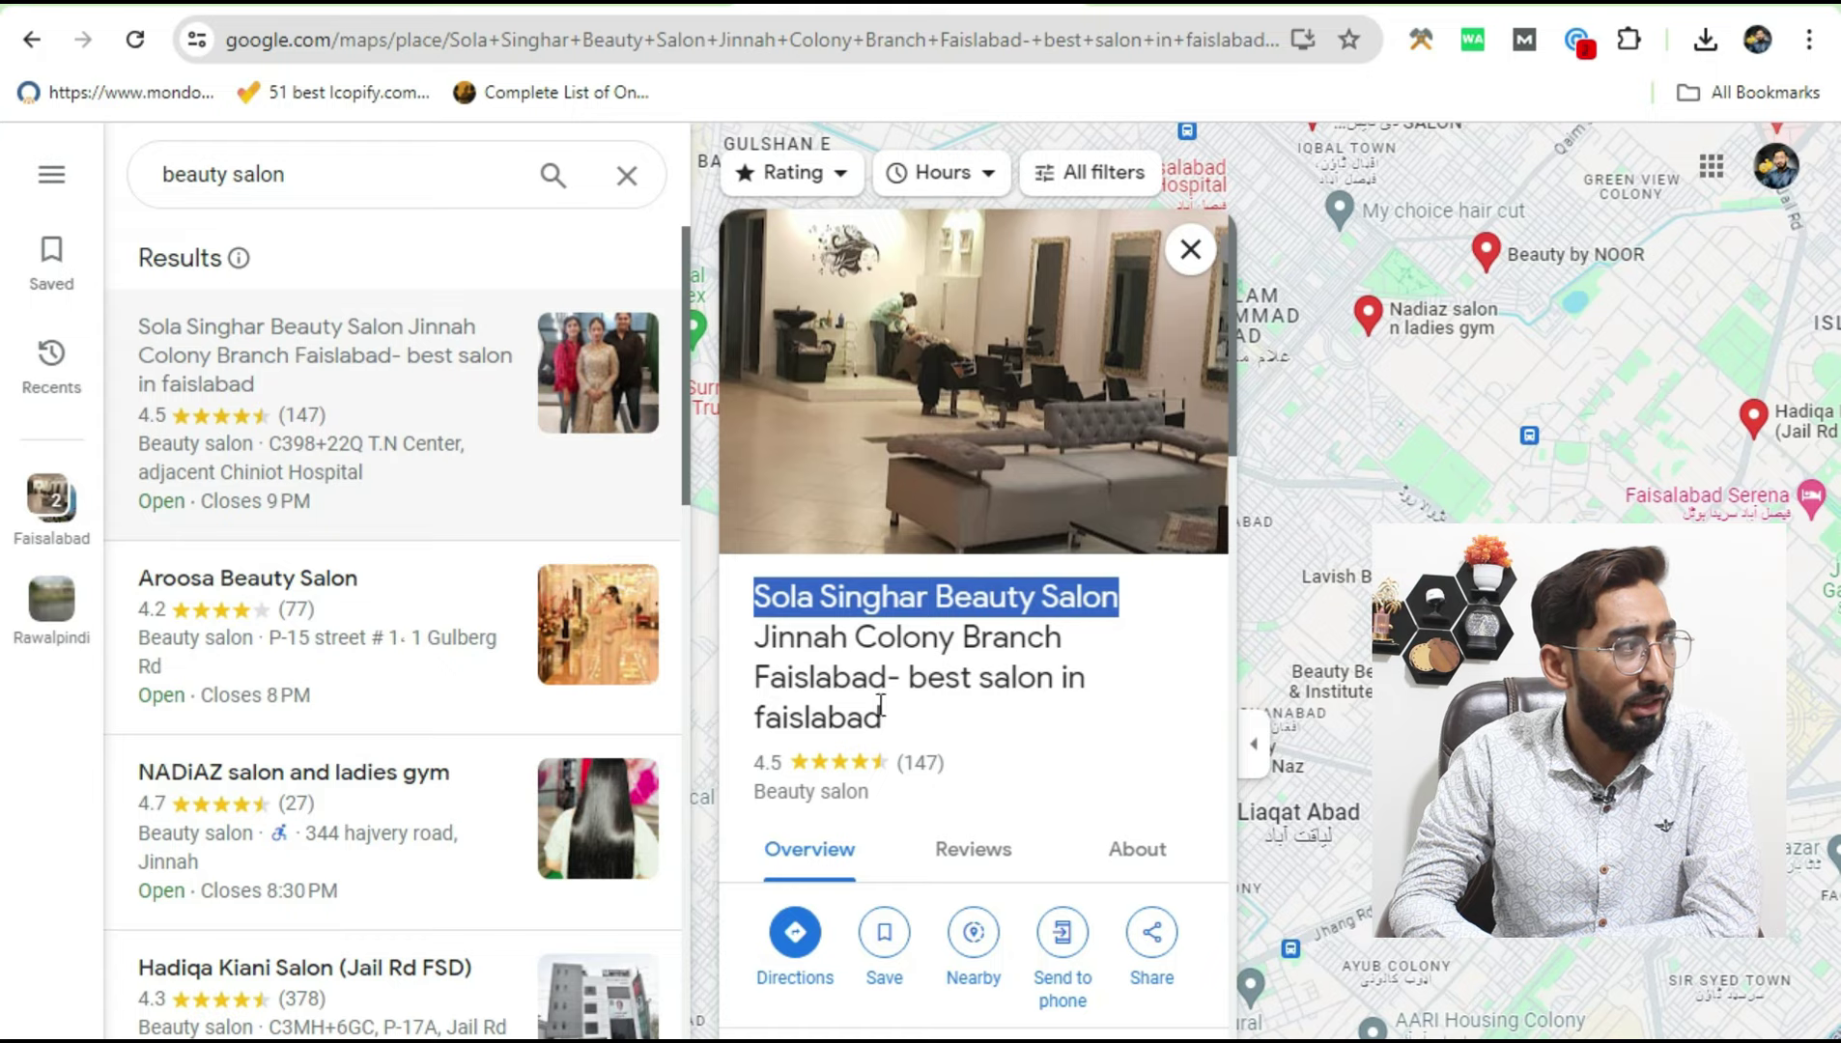
Step: Switch to the beauty salon spreadsheet in Google Sheets and paste the copied salon name into cell A2
key("ctrl+Tab")
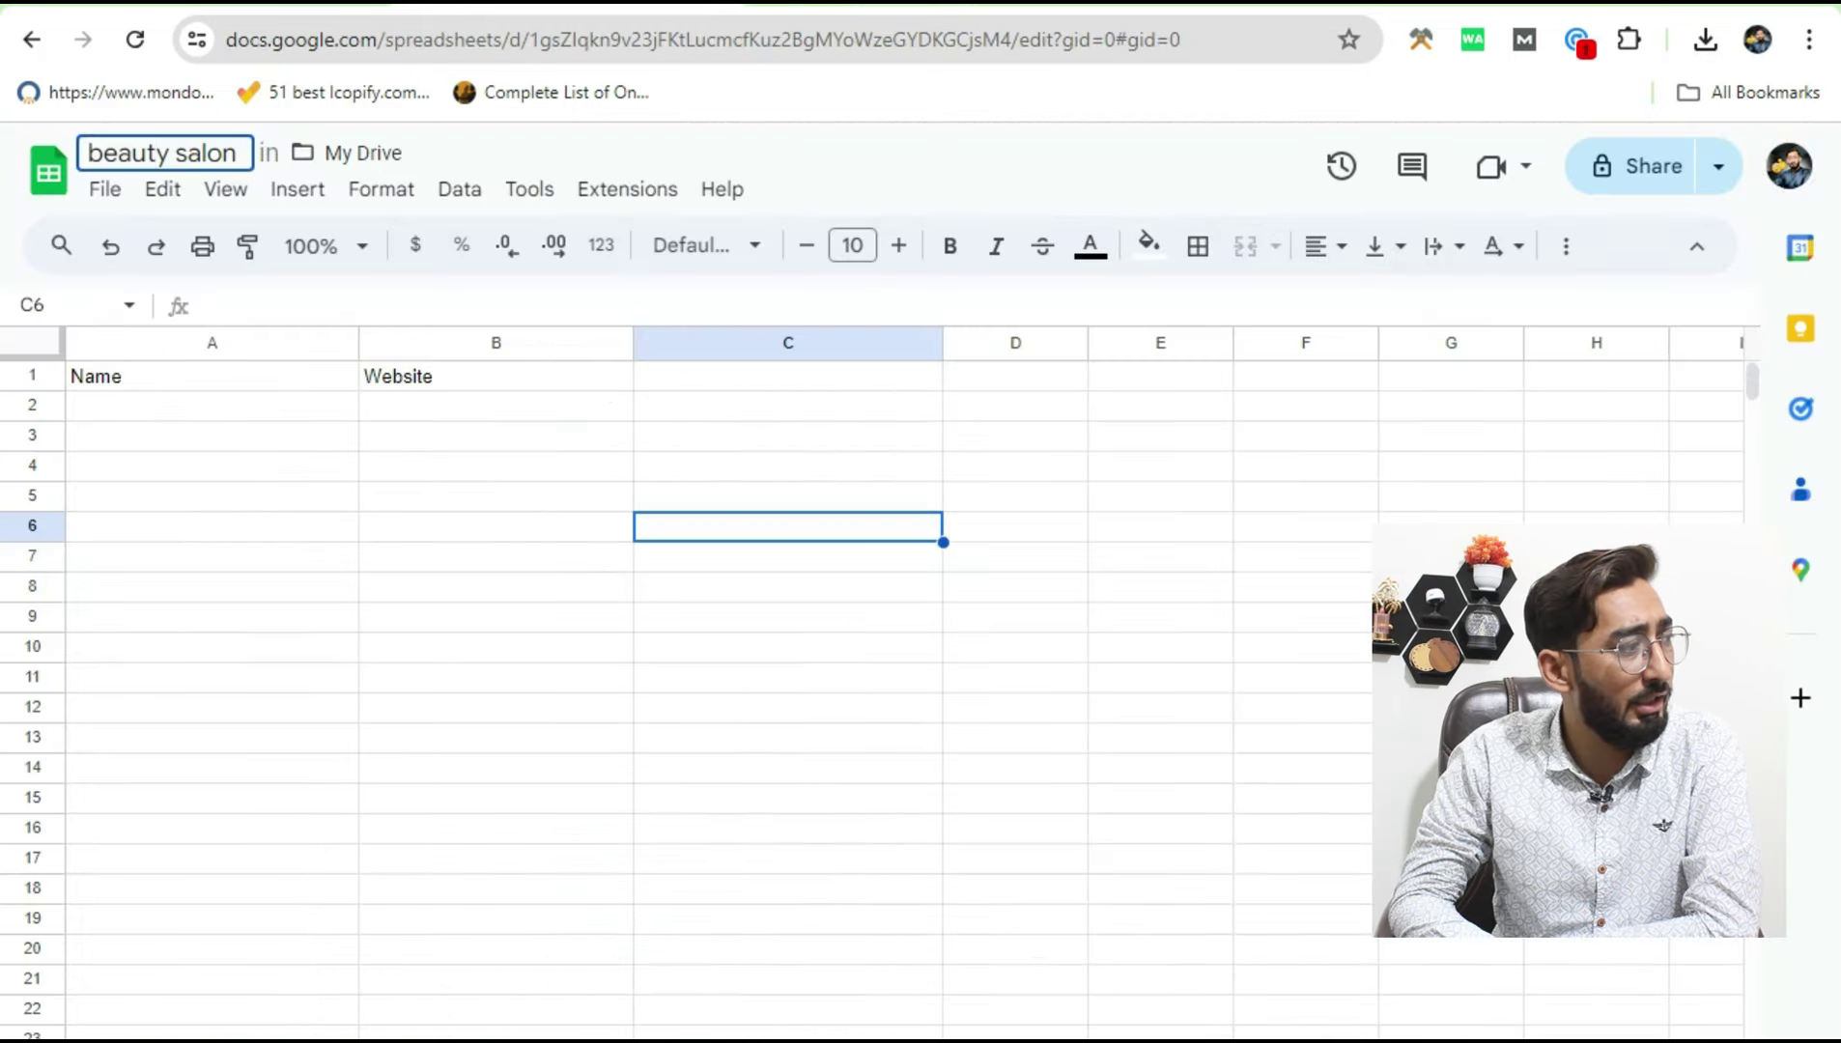
left_click(143, 418)
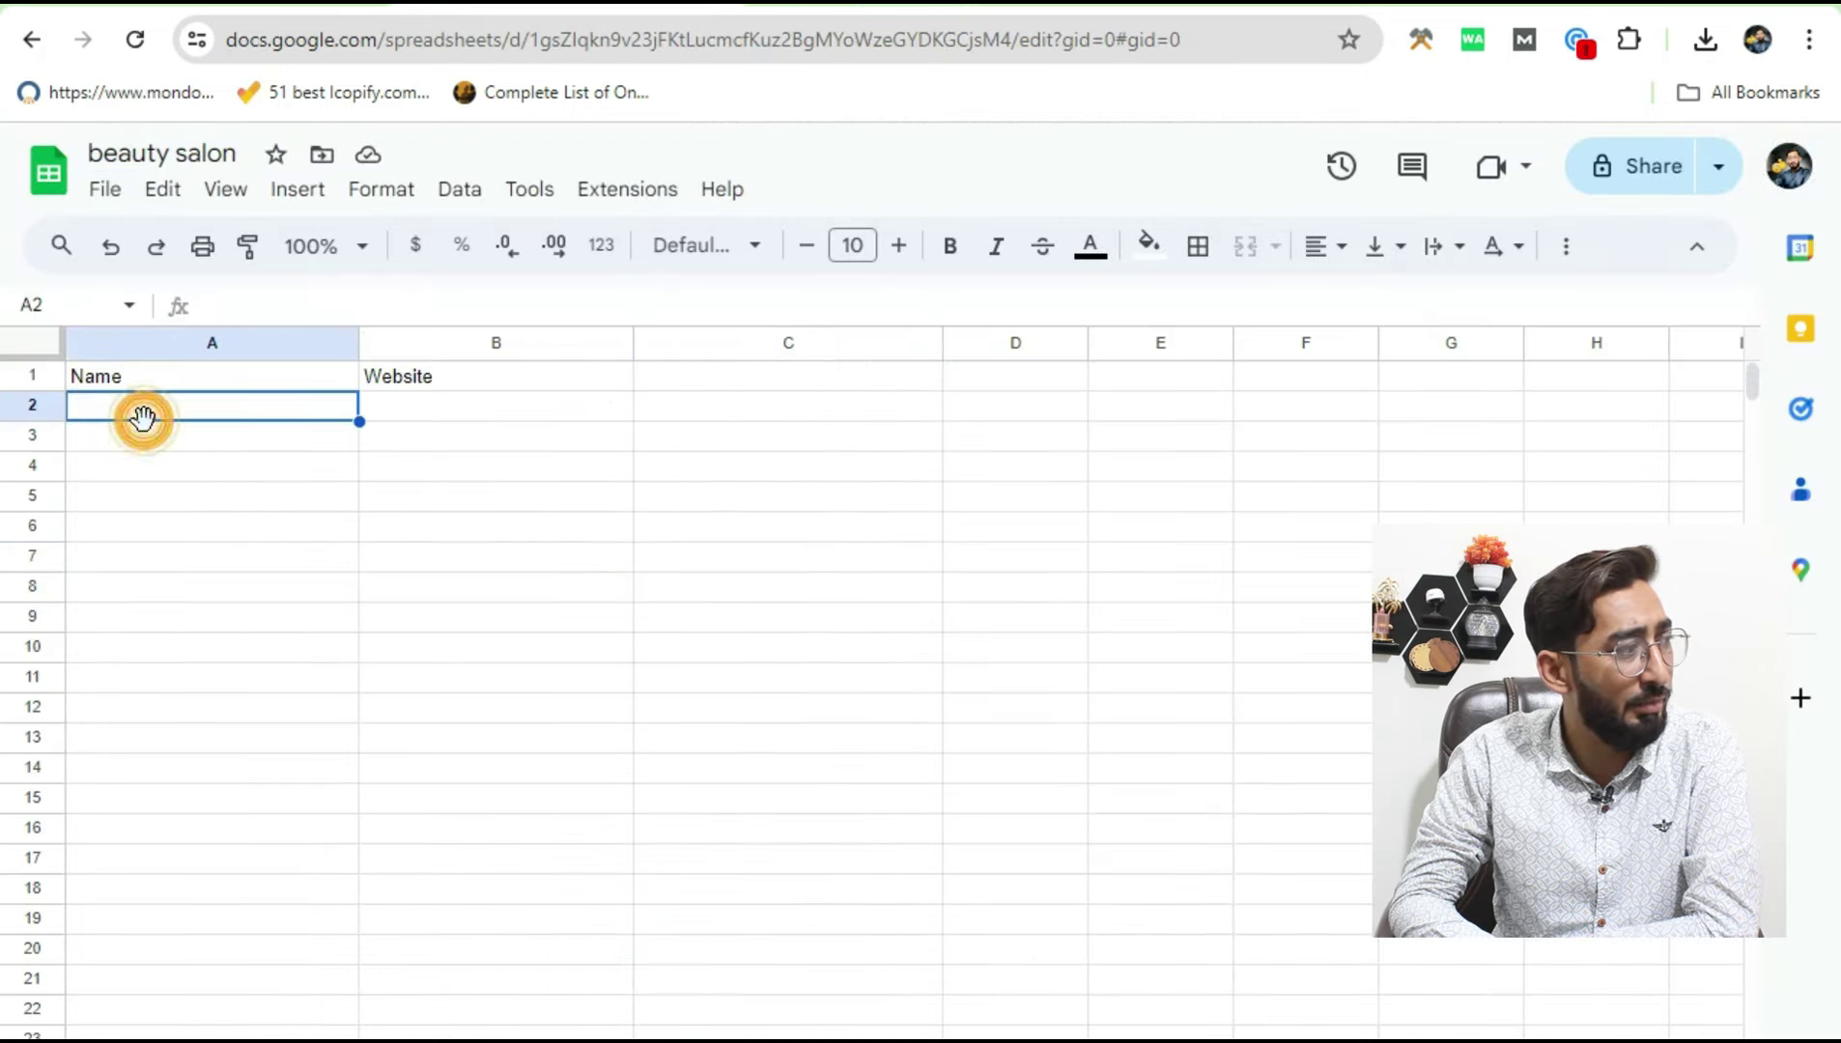
right_click(143, 417)
left_click(275, 373)
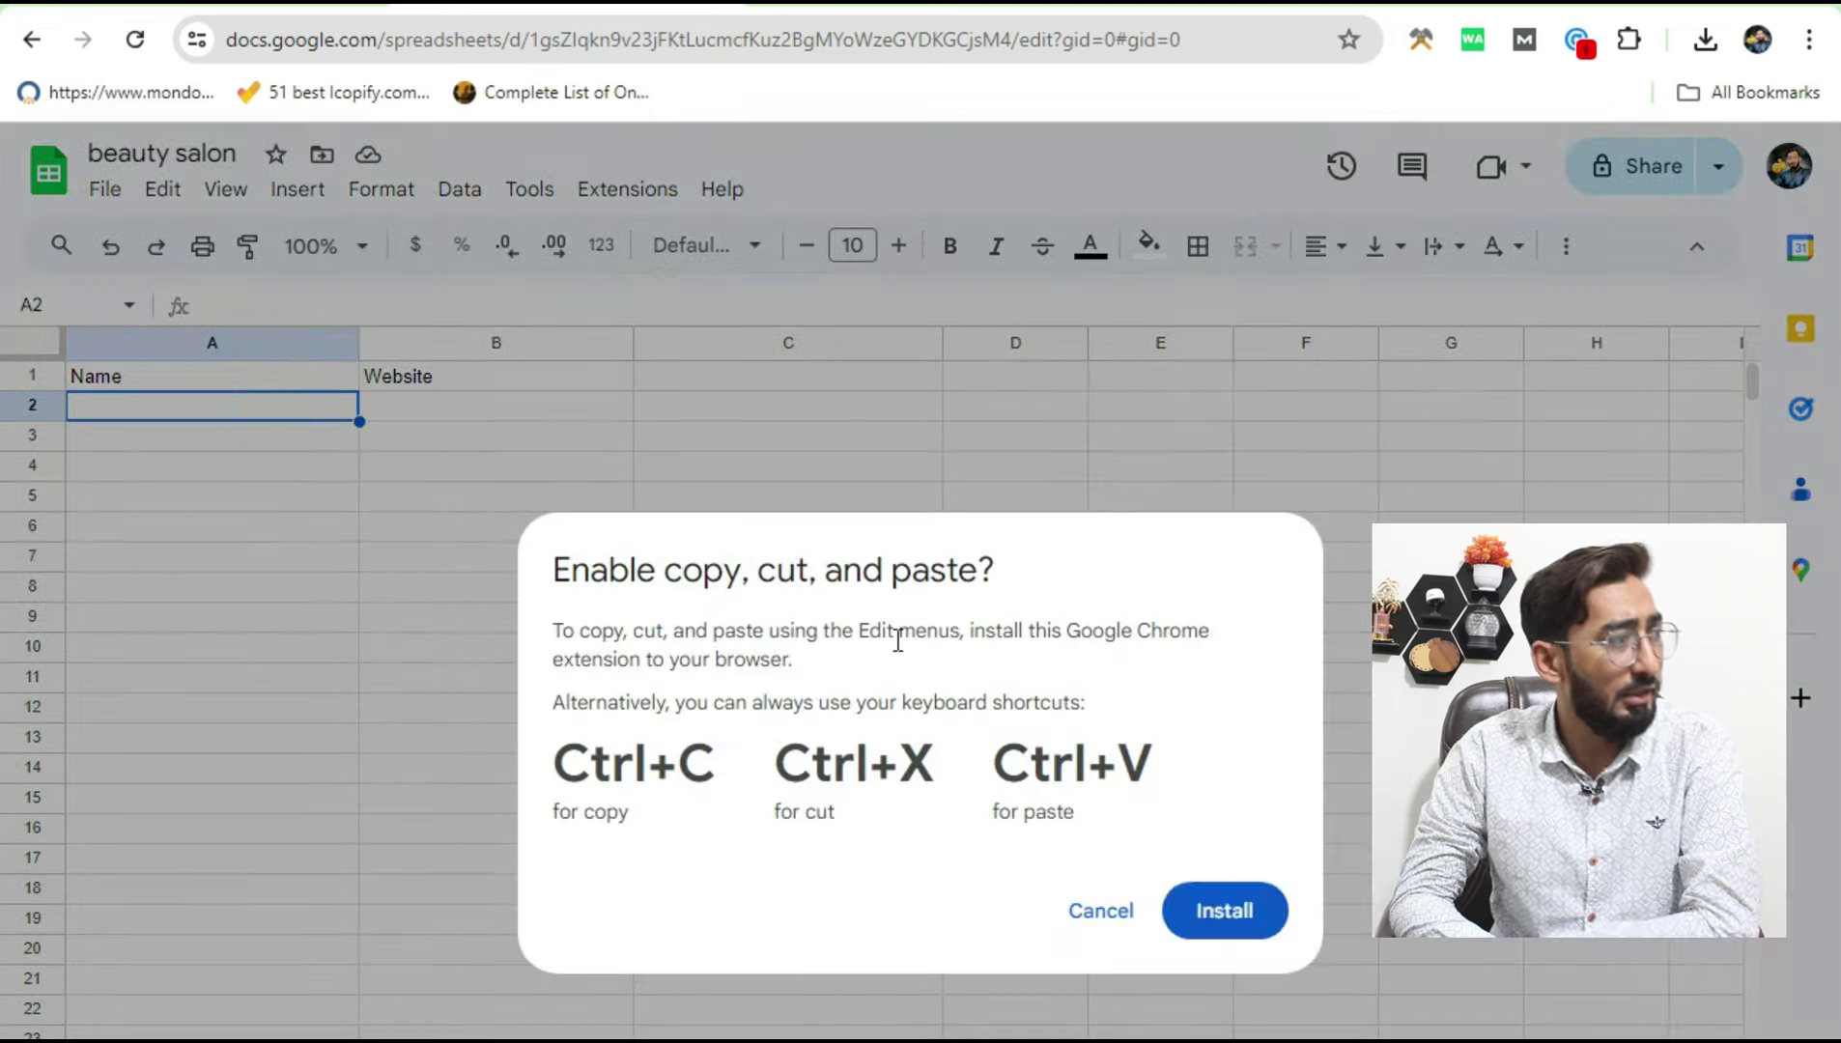
left_click(1111, 914)
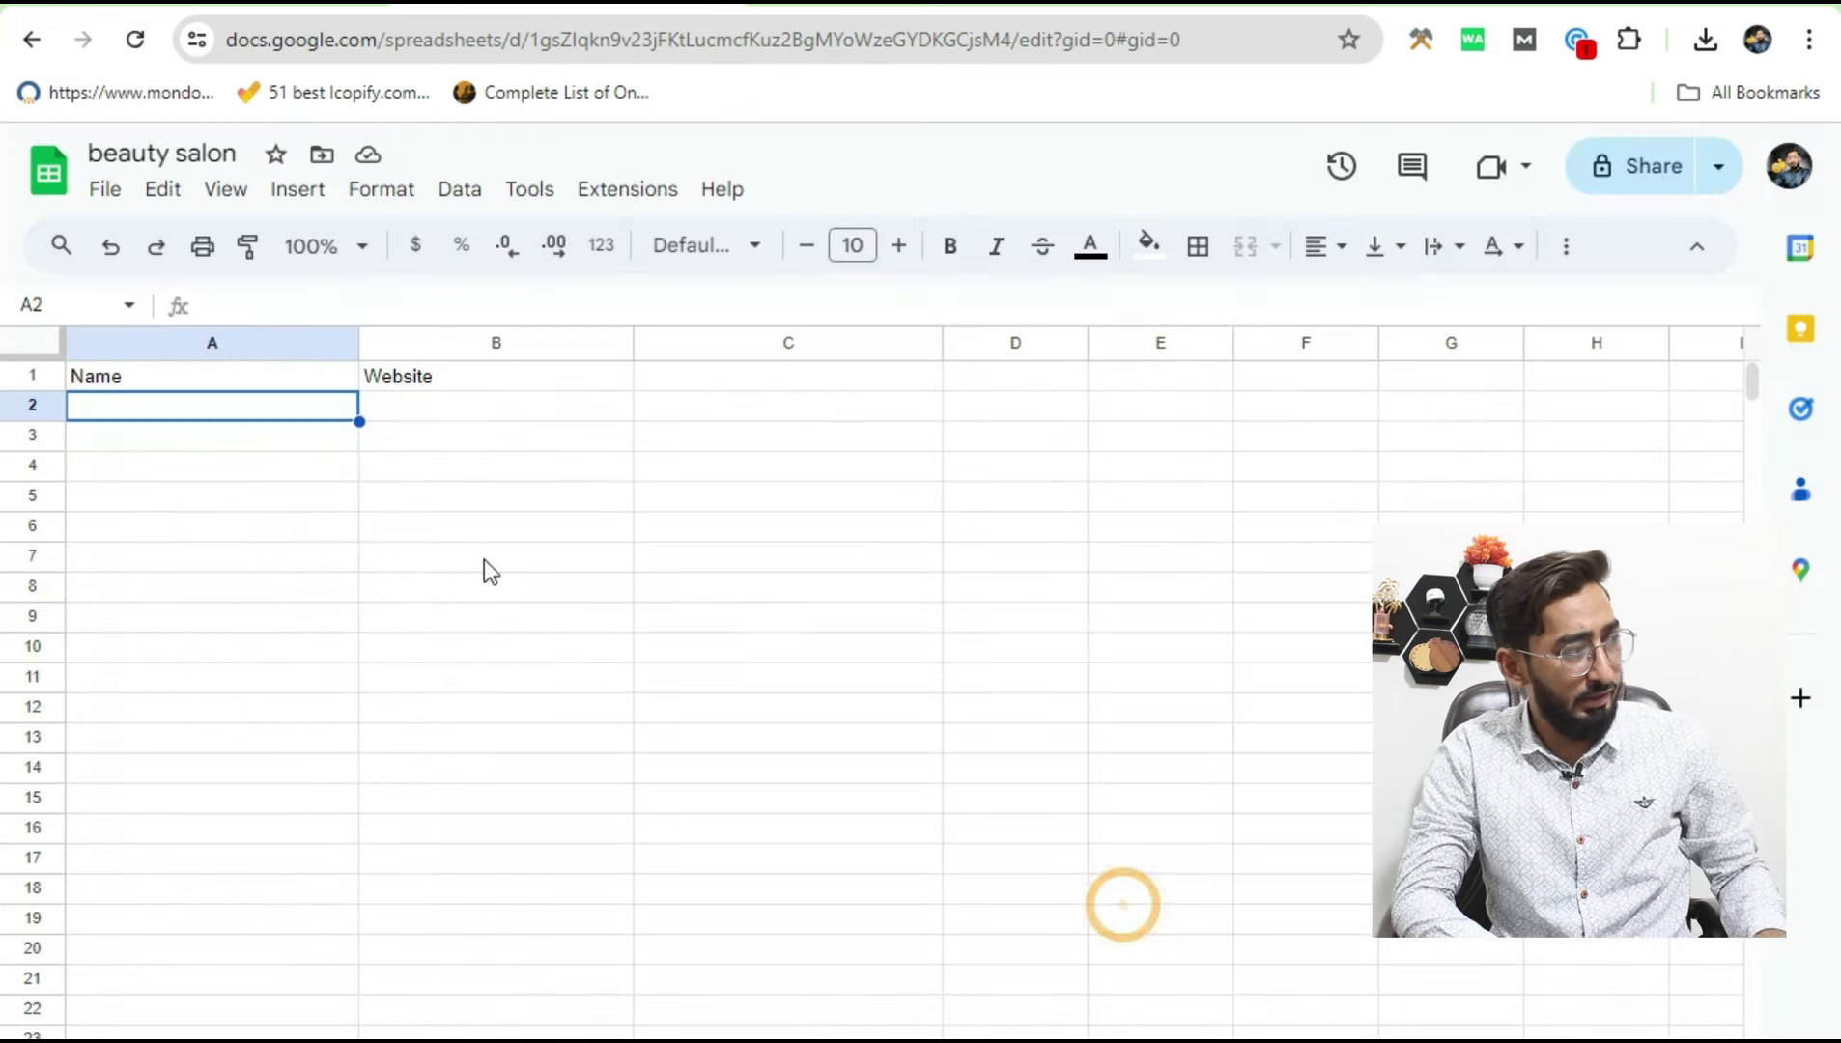
double_click(295, 410)
key("ctrl+v")
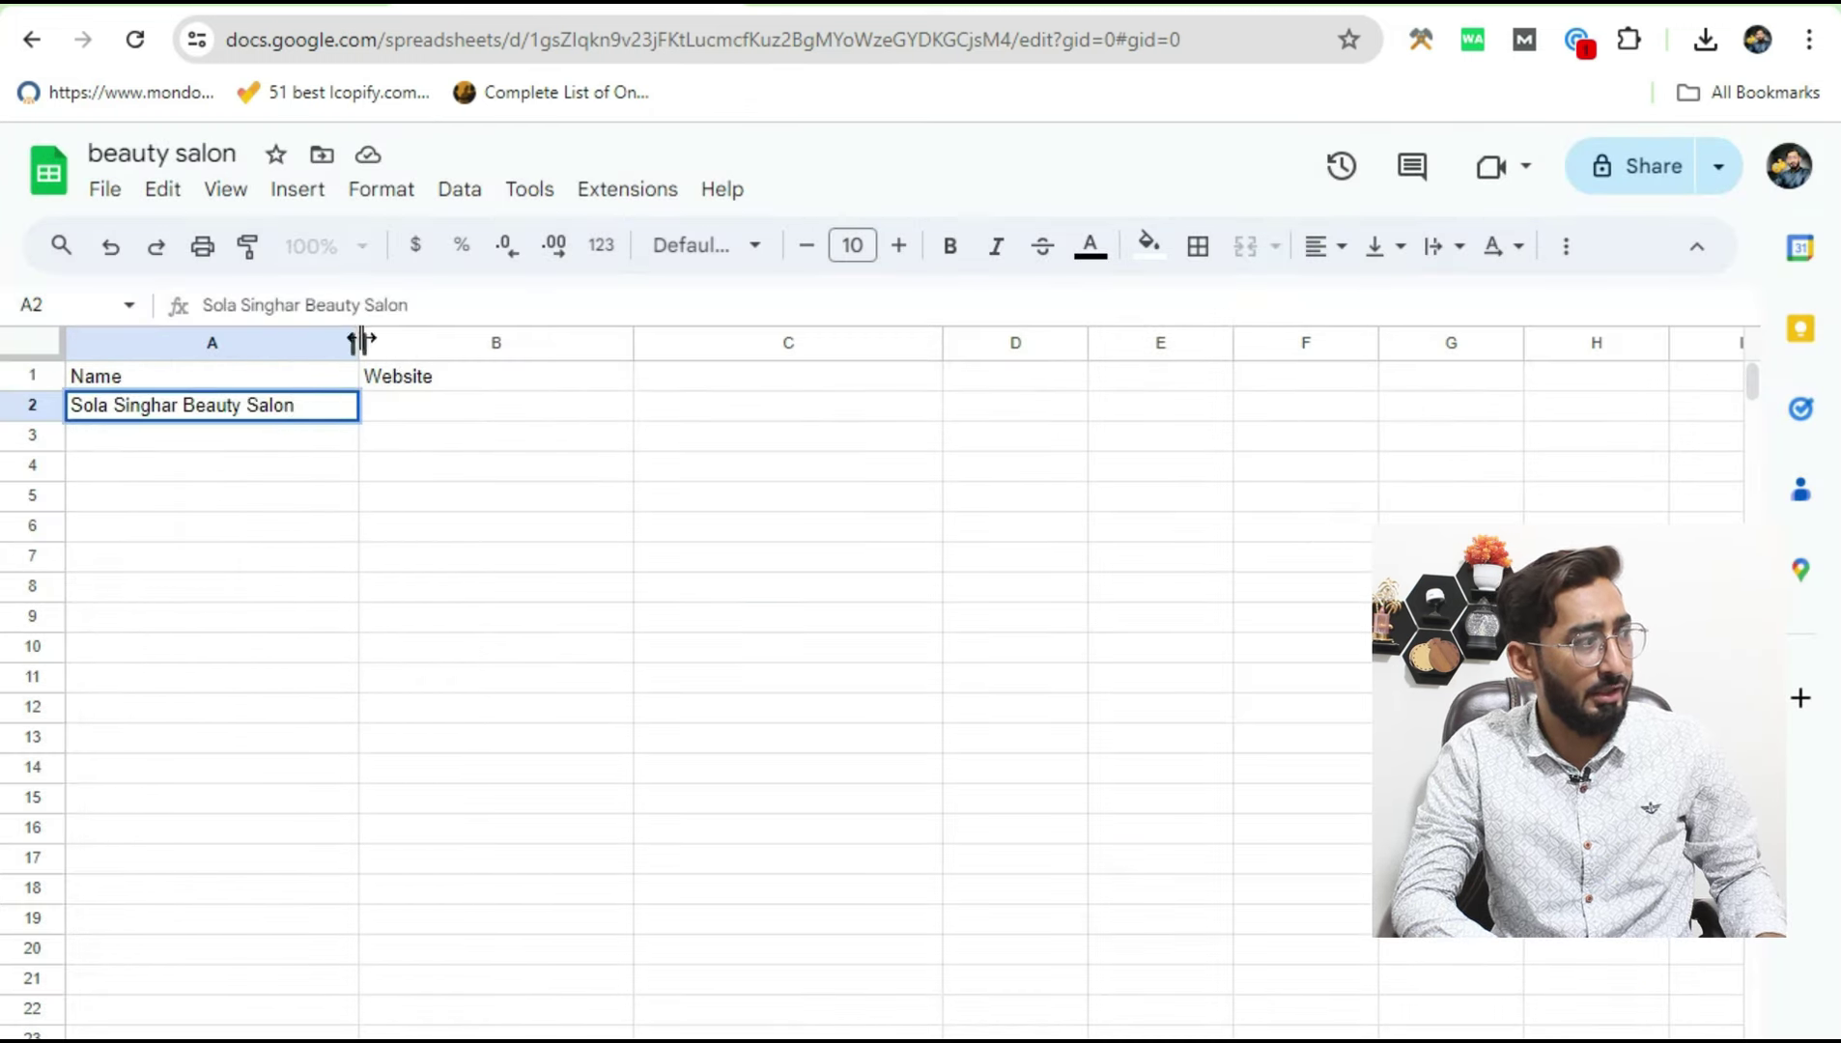
Step: Widen the Name column and set the header row's font size to 12
left_click_drag(359, 343, 444, 346)
left_click(28, 368)
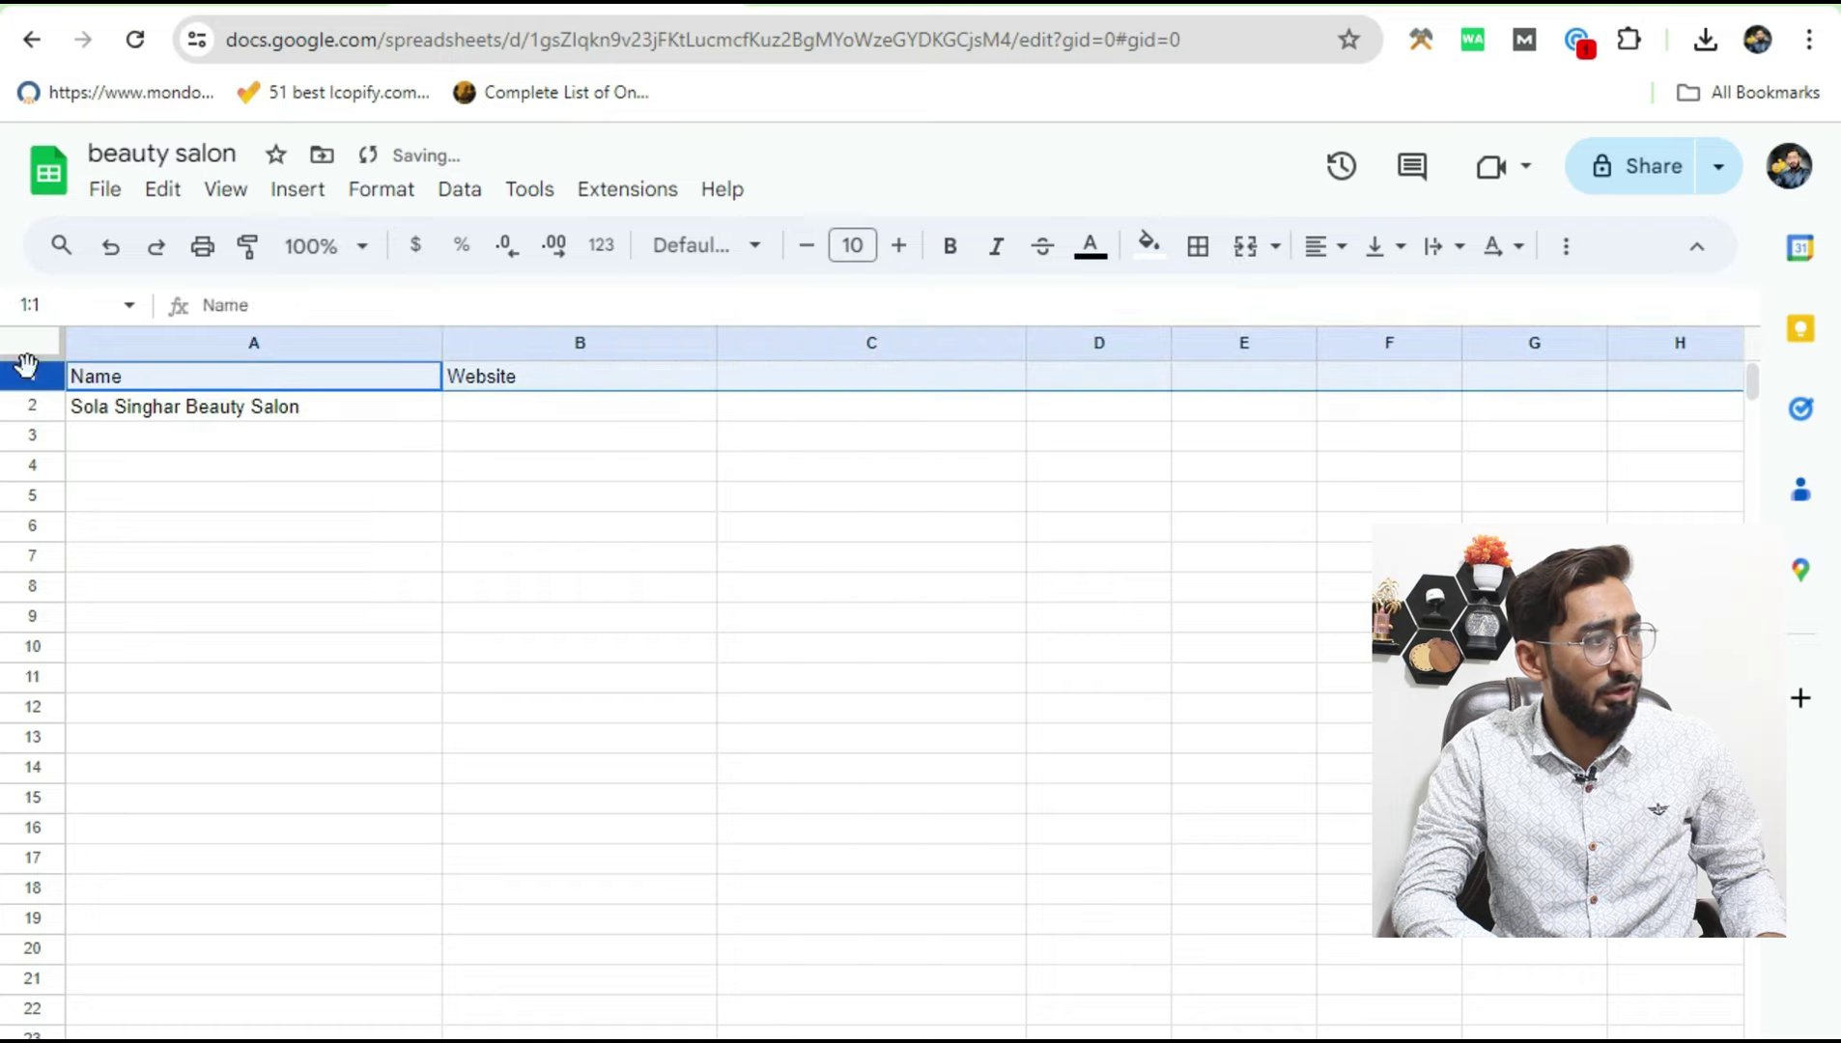
left_click(907, 249)
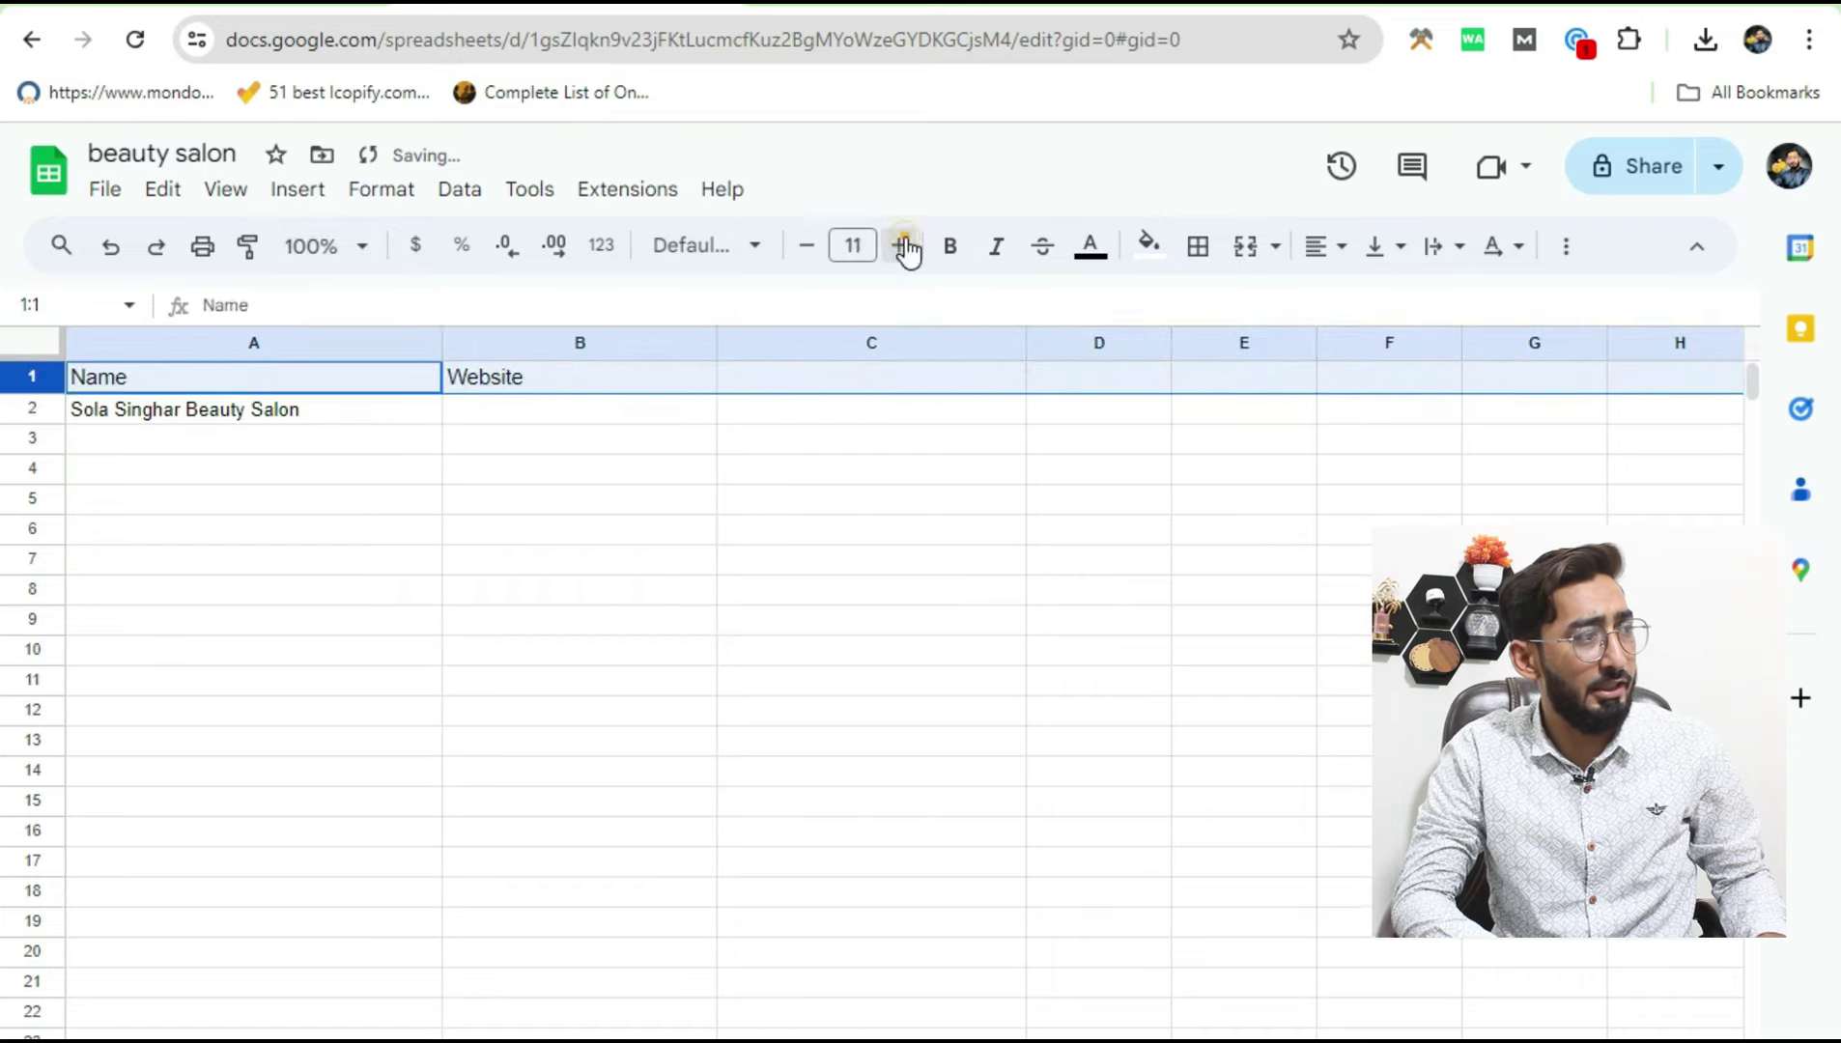
left_click(907, 249)
left_click(464, 565)
key("alt+Tab")
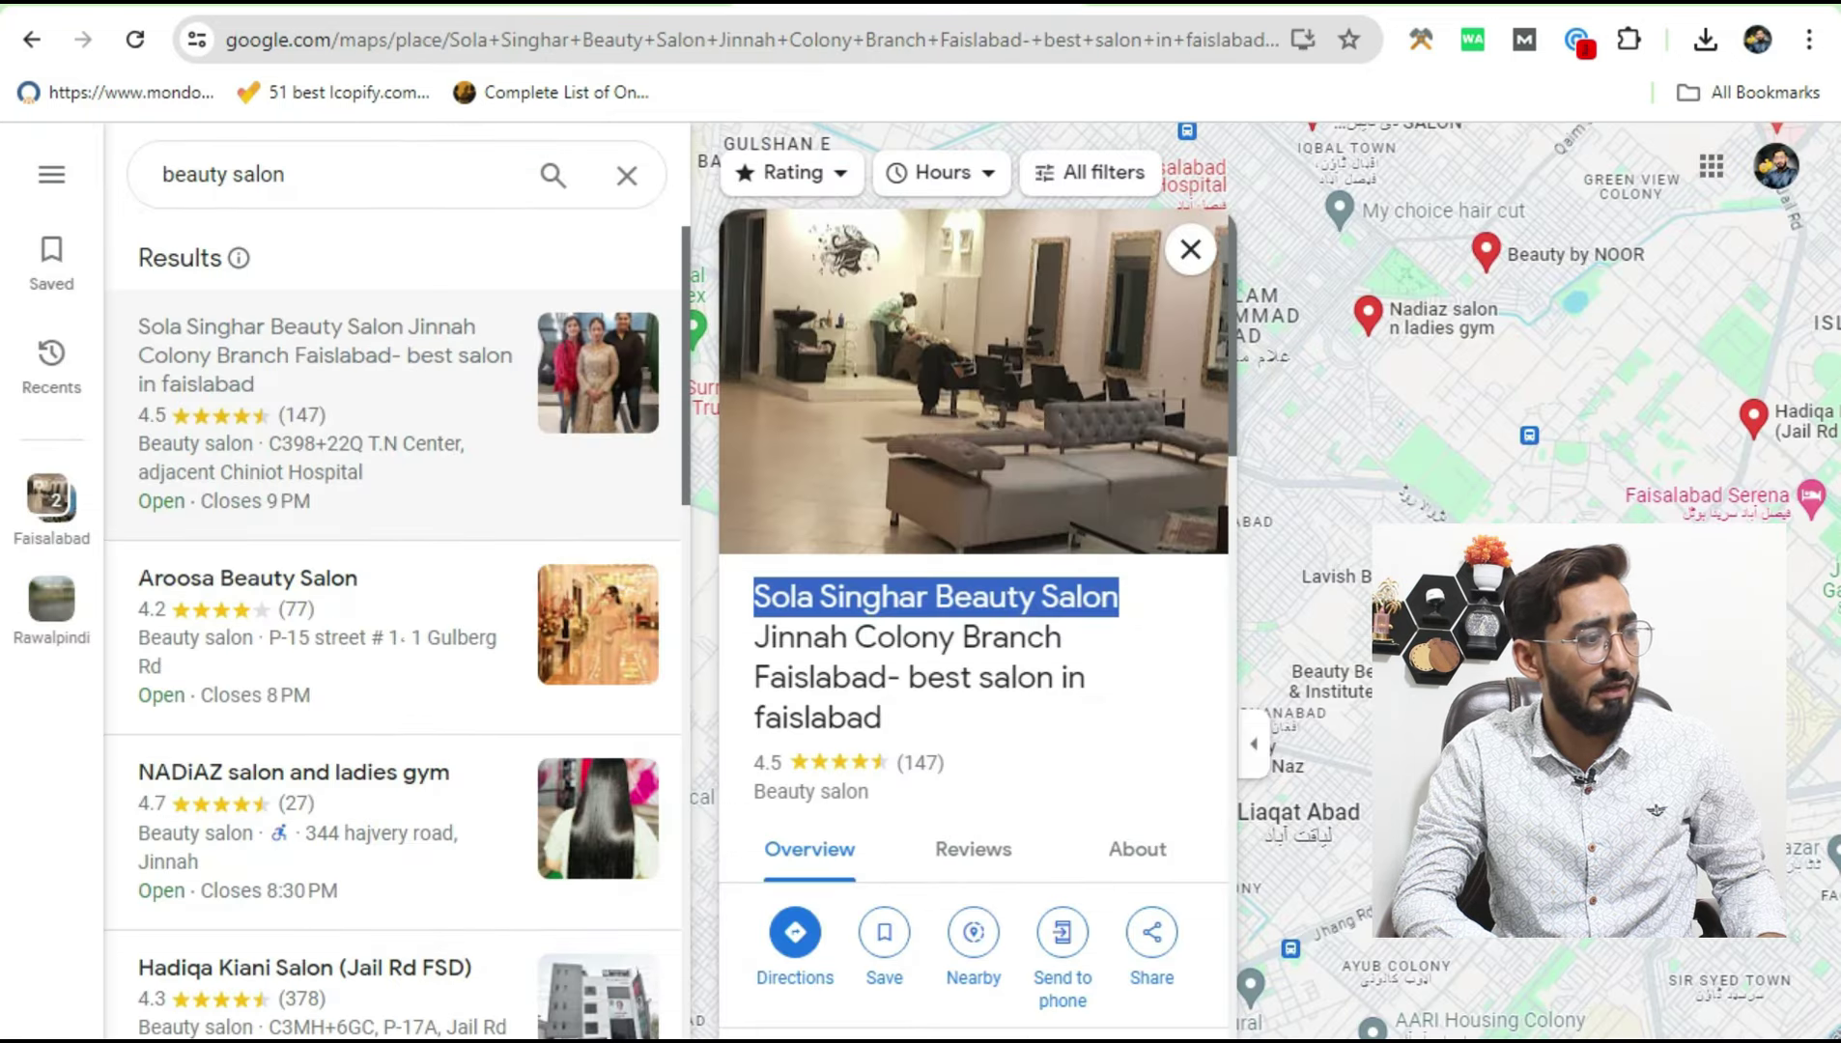
left_click(1035, 711)
scroll(1034, 753, "down", 5)
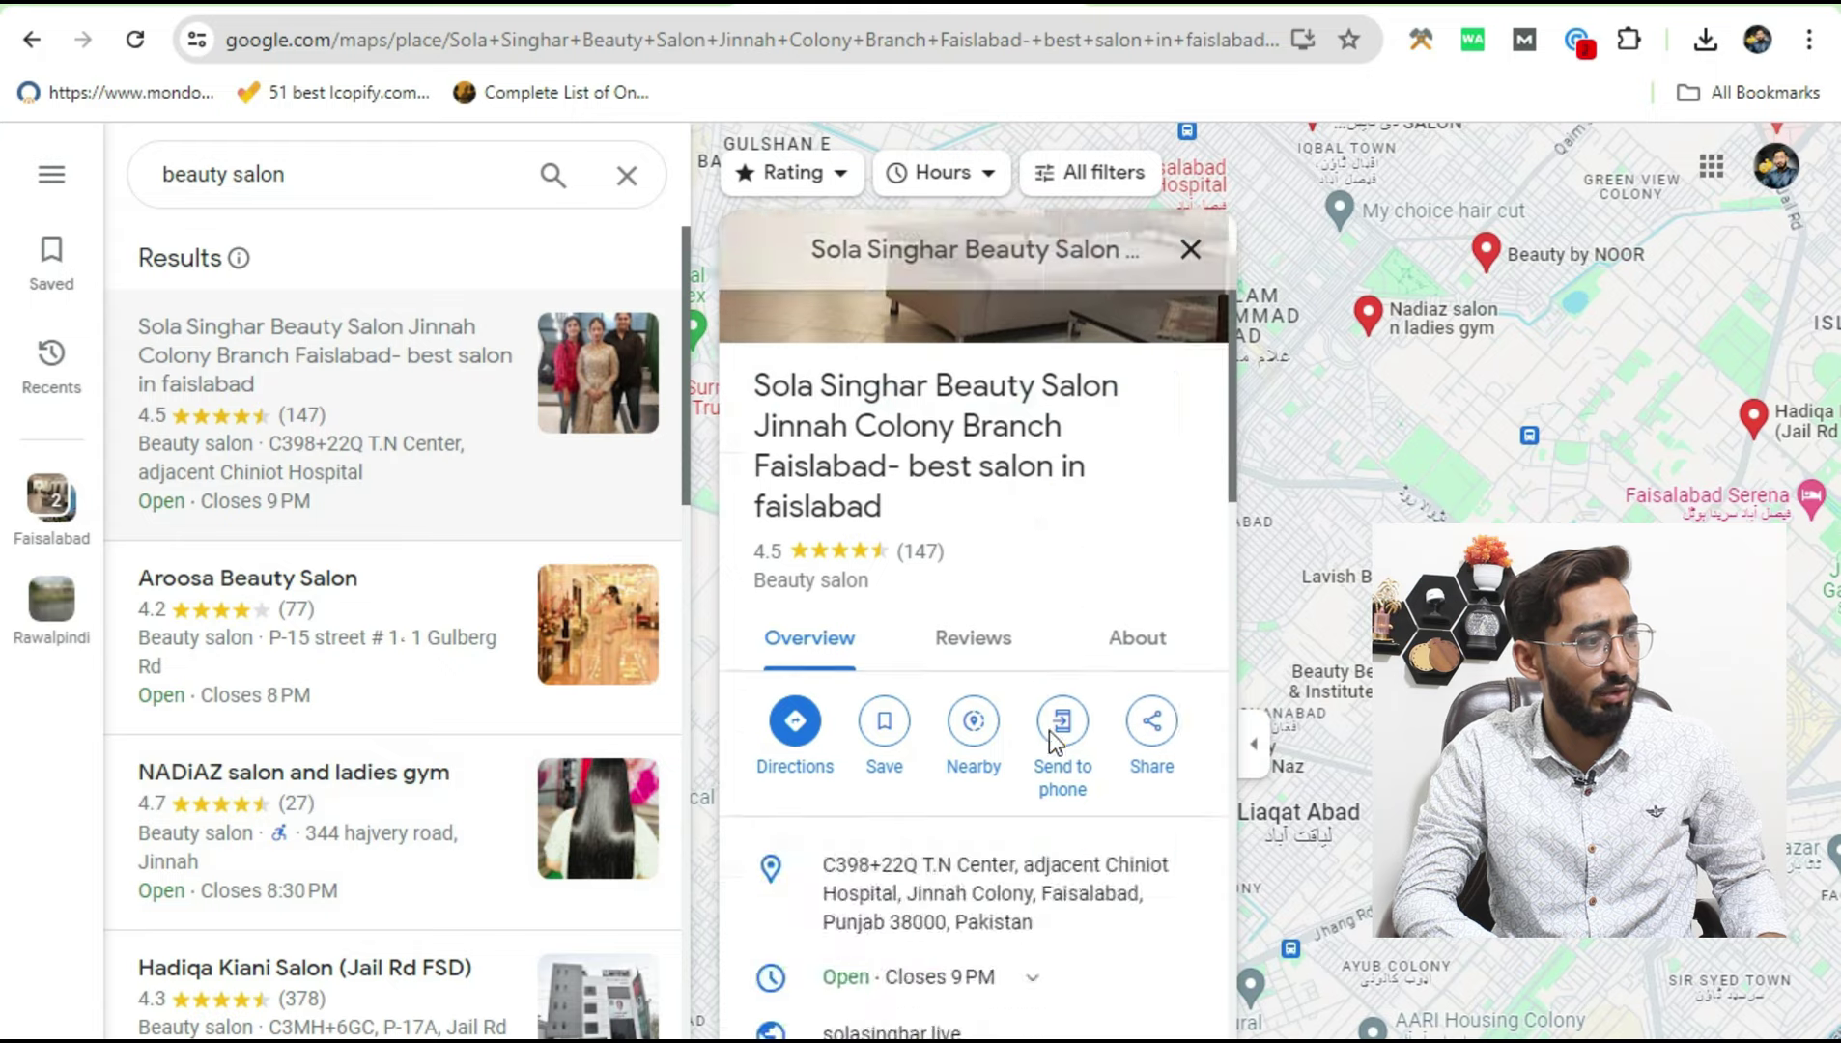
mouse_move(1198, 679)
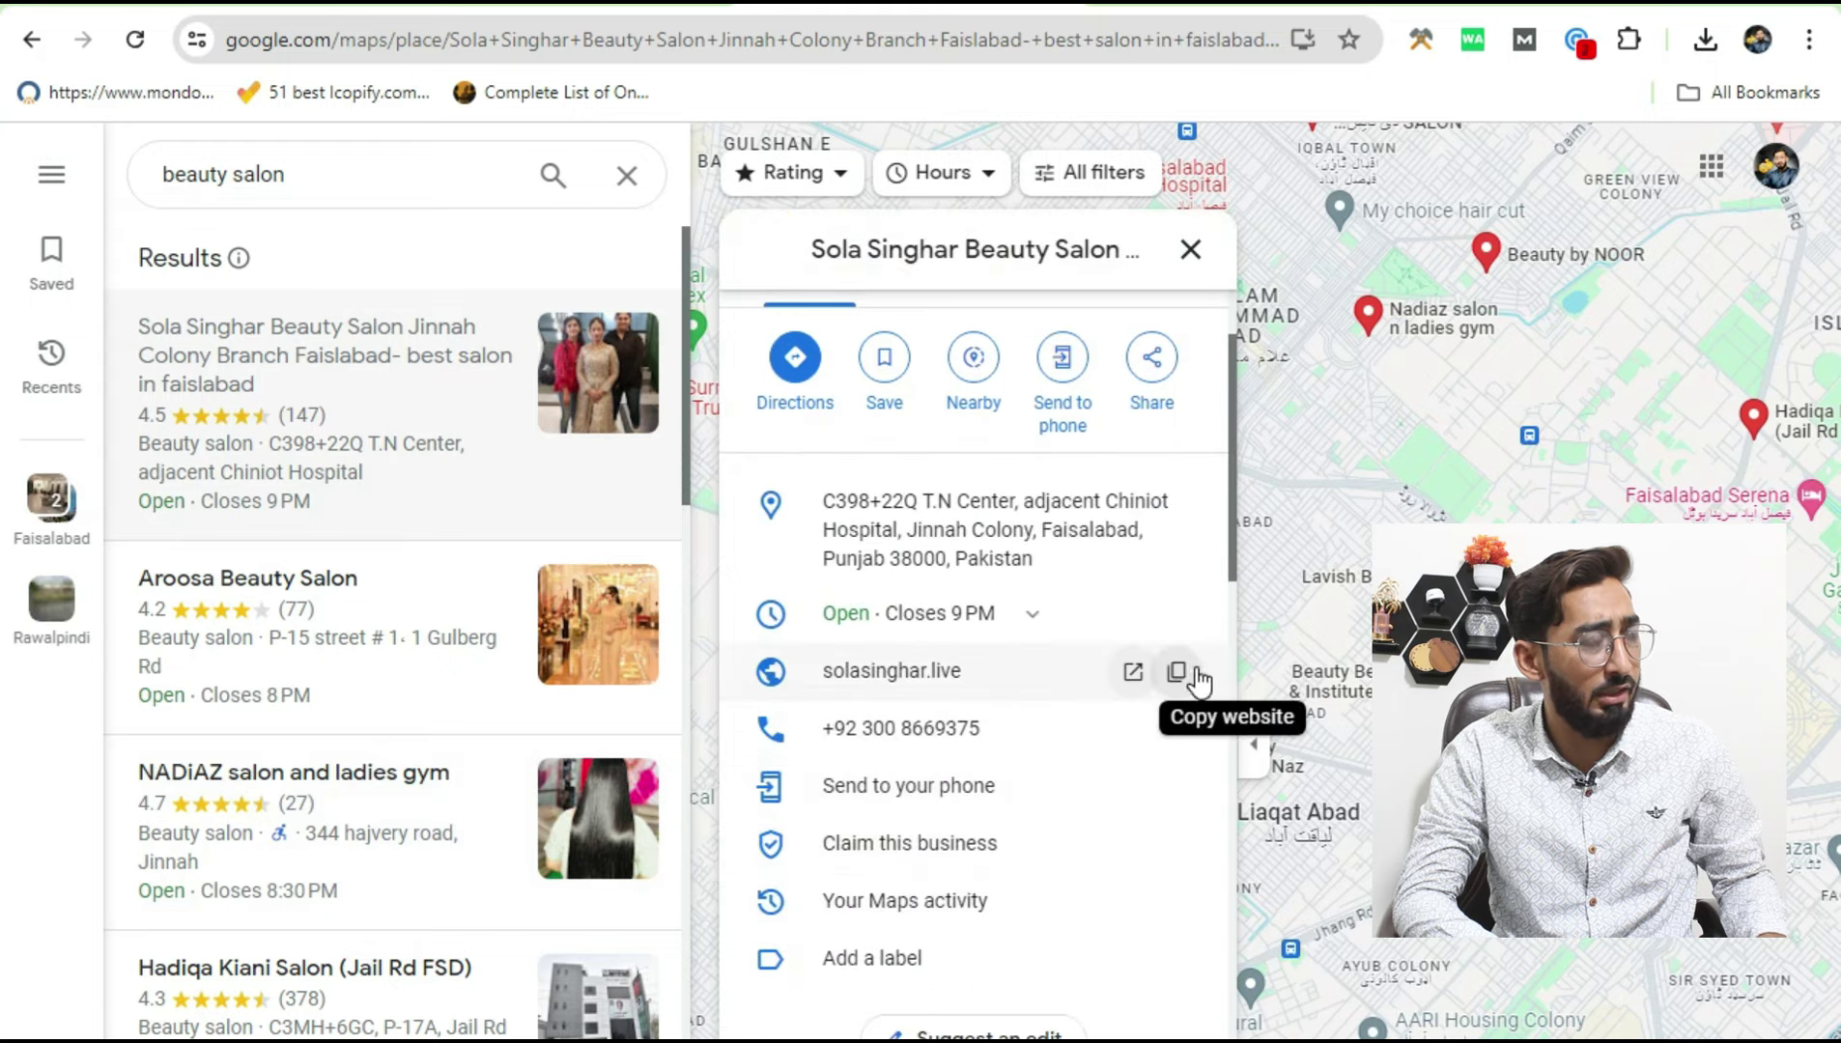
left_click(1179, 675)
key("alt+Tab")
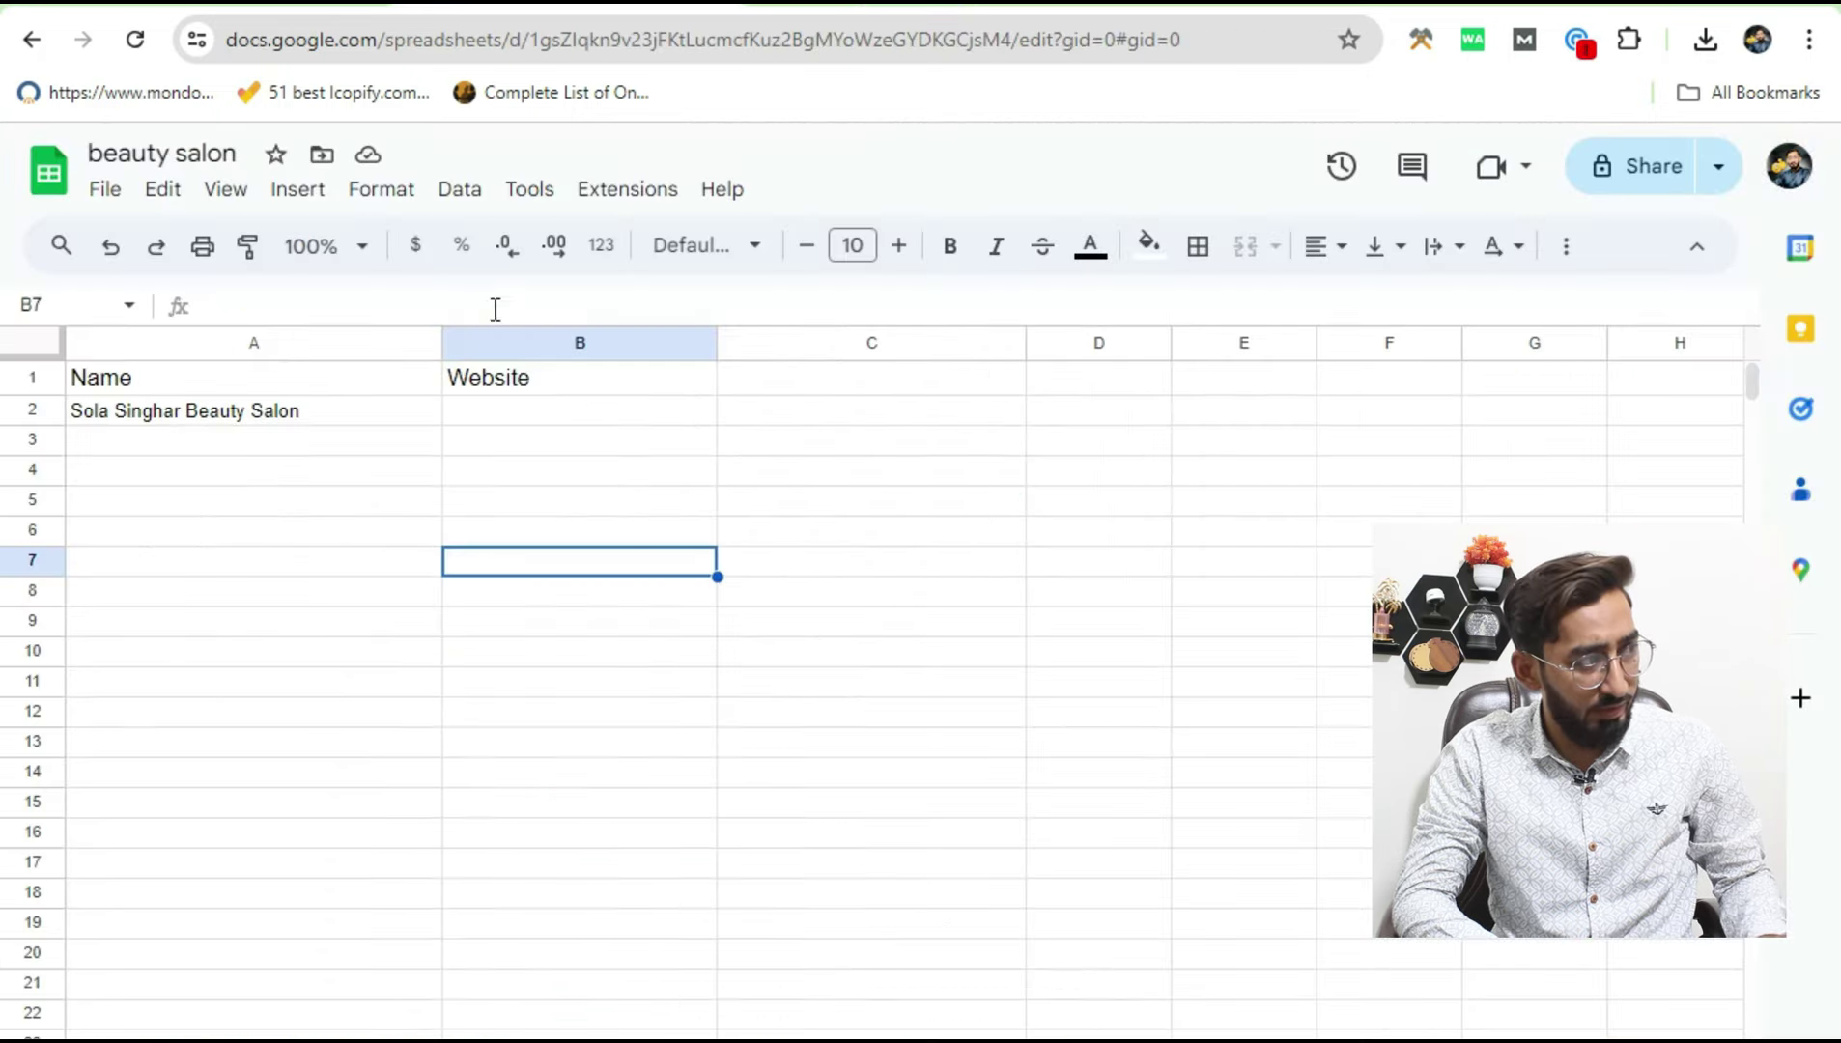
double_click(573, 409)
key("ctrl+v")
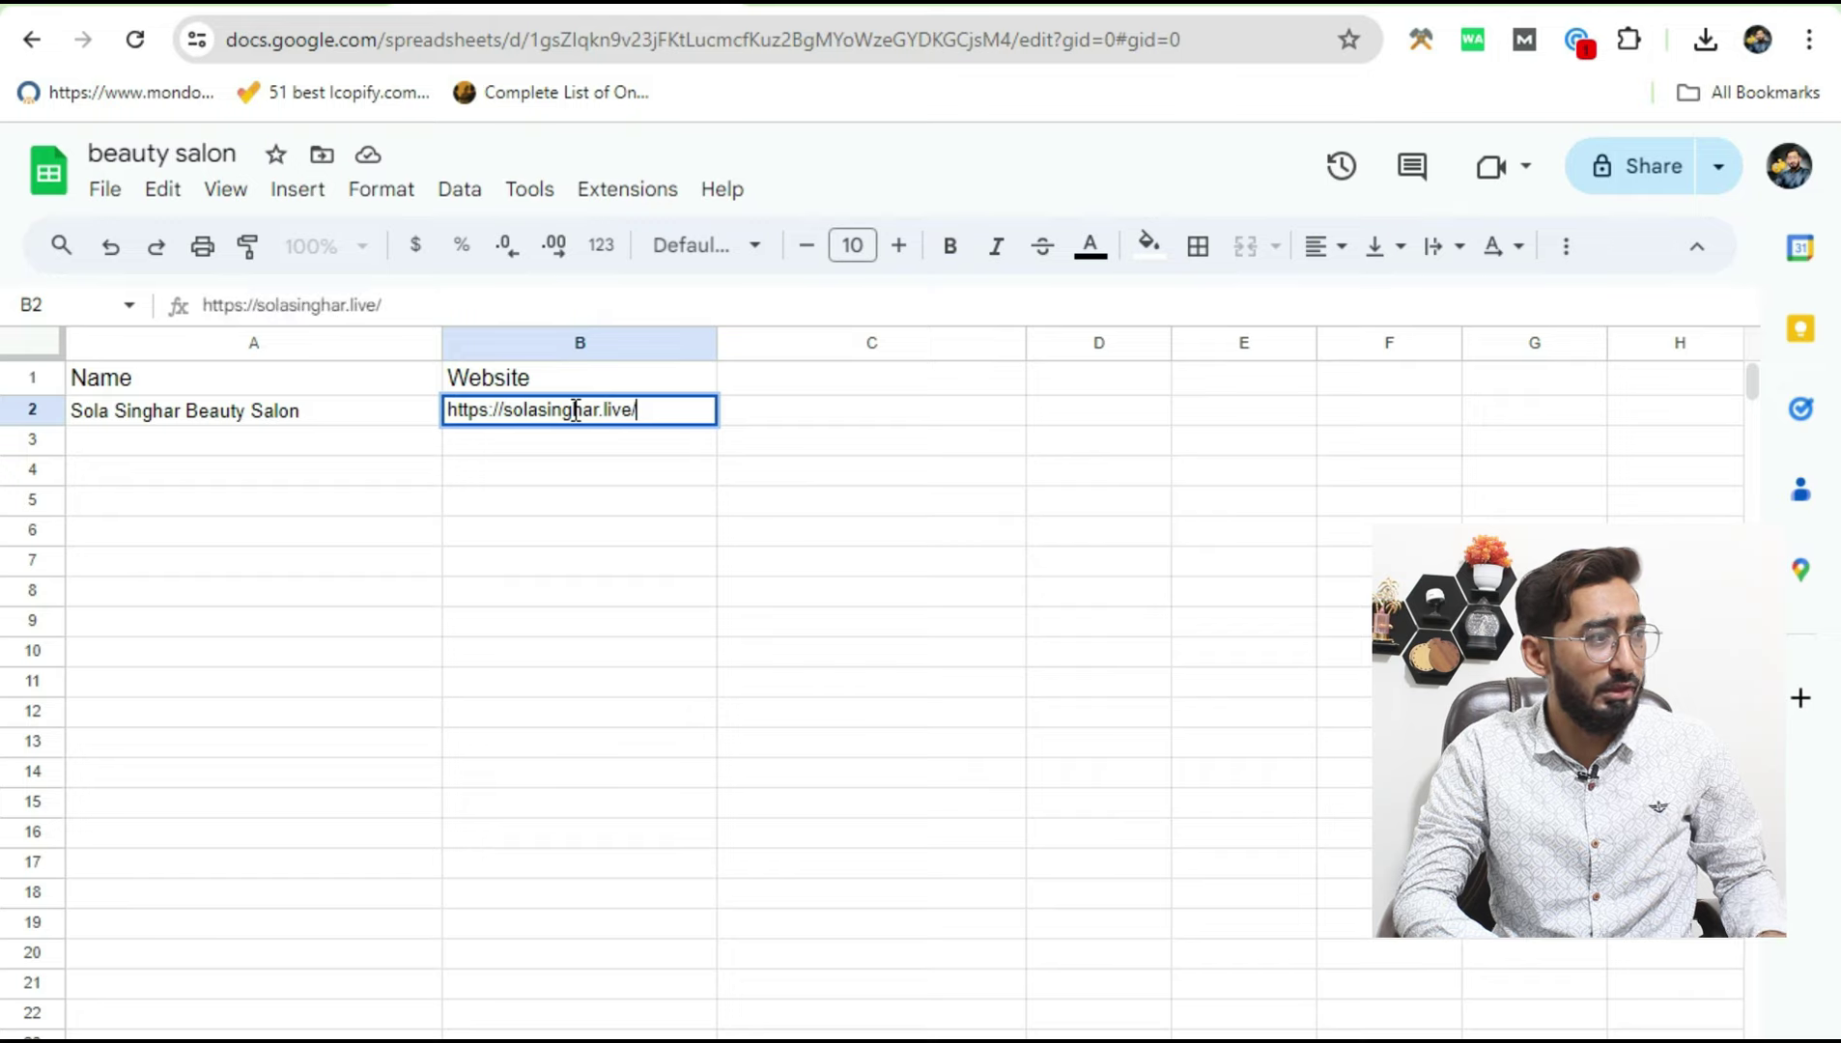
left_click(578, 500)
Step: Enter the header "Num,ber" in C1 and paste the salon's phone number, copied from Google Maps, into C2
left_click(872, 379)
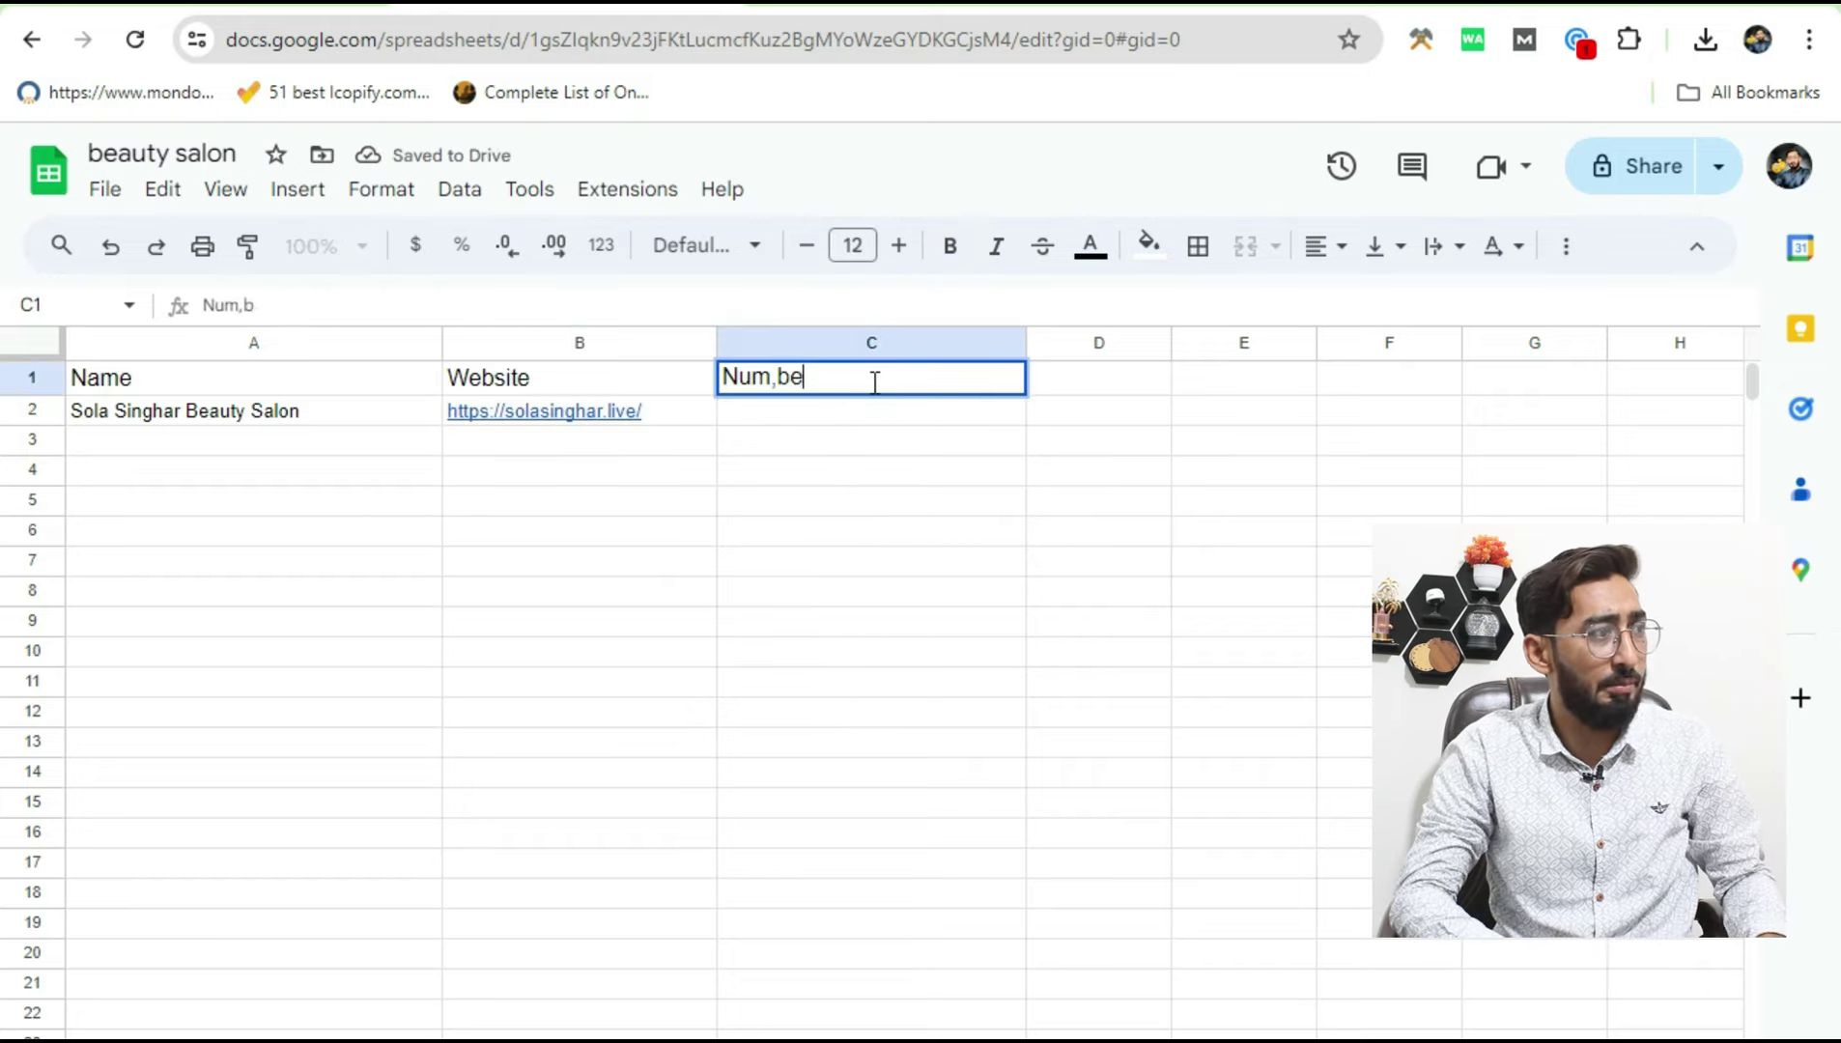
key("ctrl+Tab")
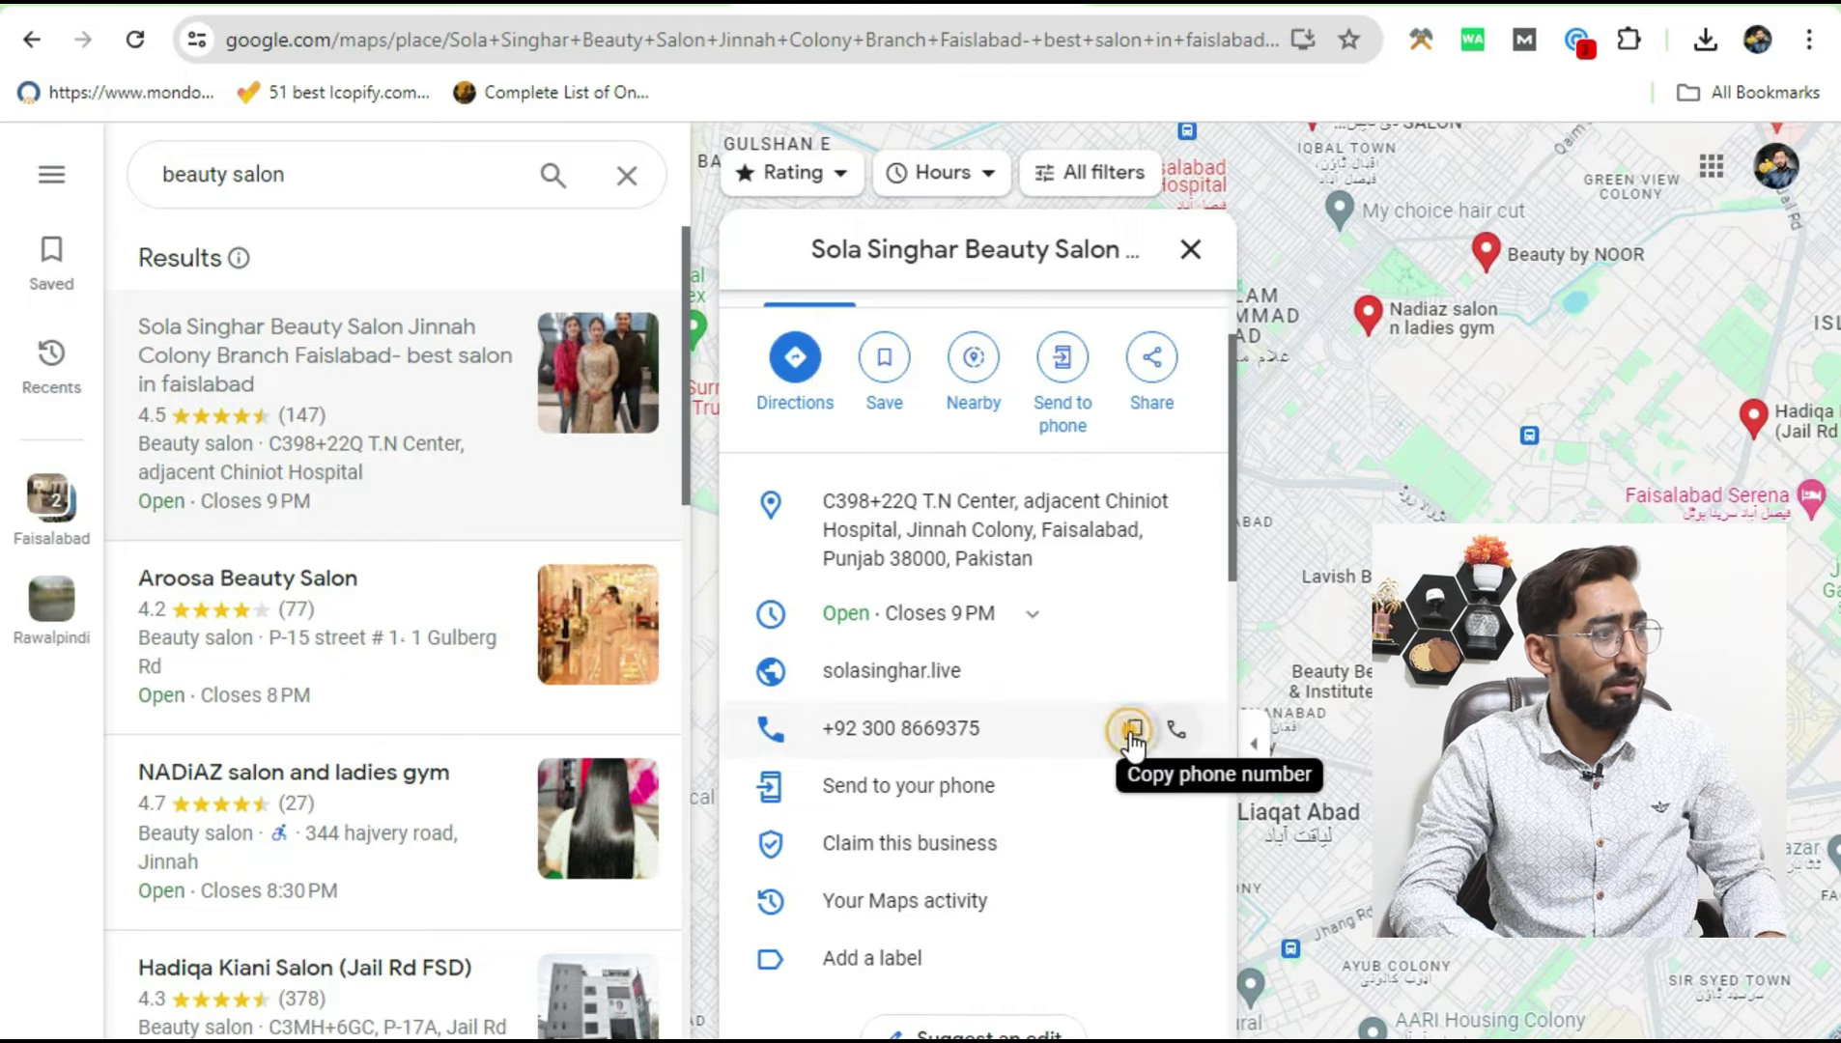
left_click(1133, 740)
key("ctrl+shift+Tab")
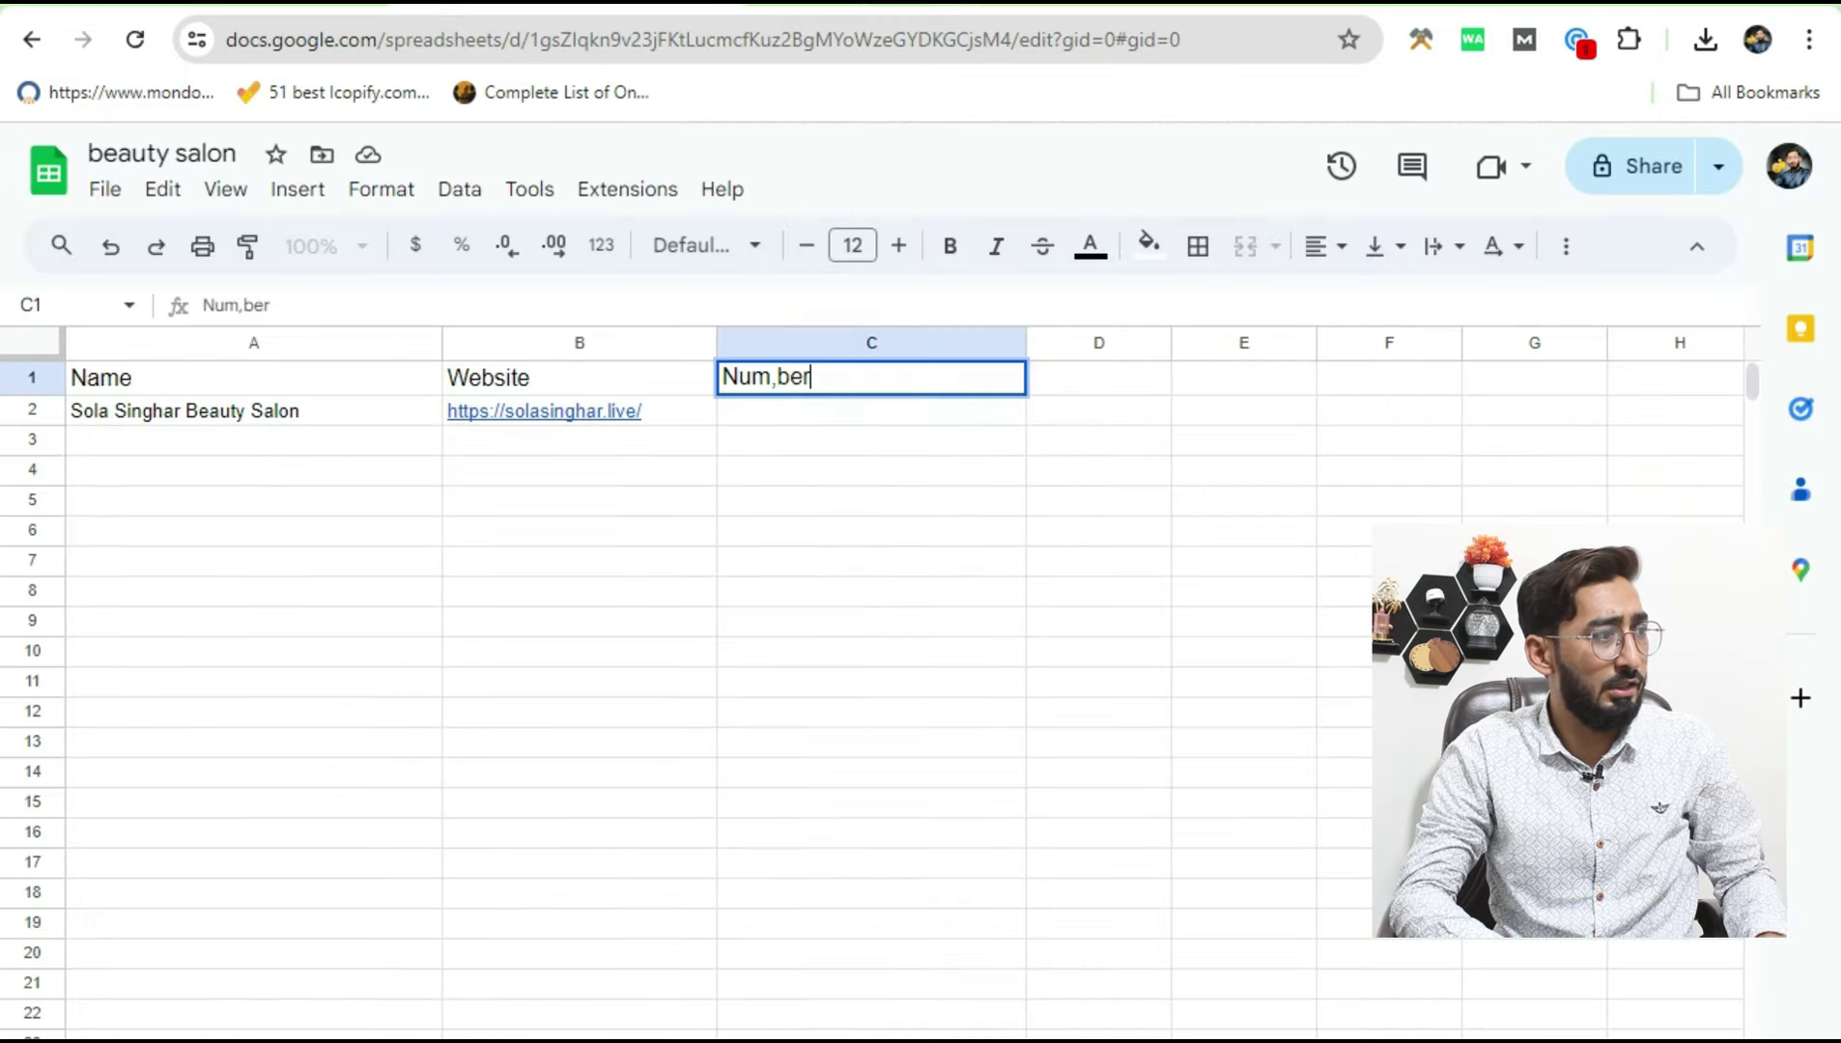
key("Return")
double_click(802, 412)
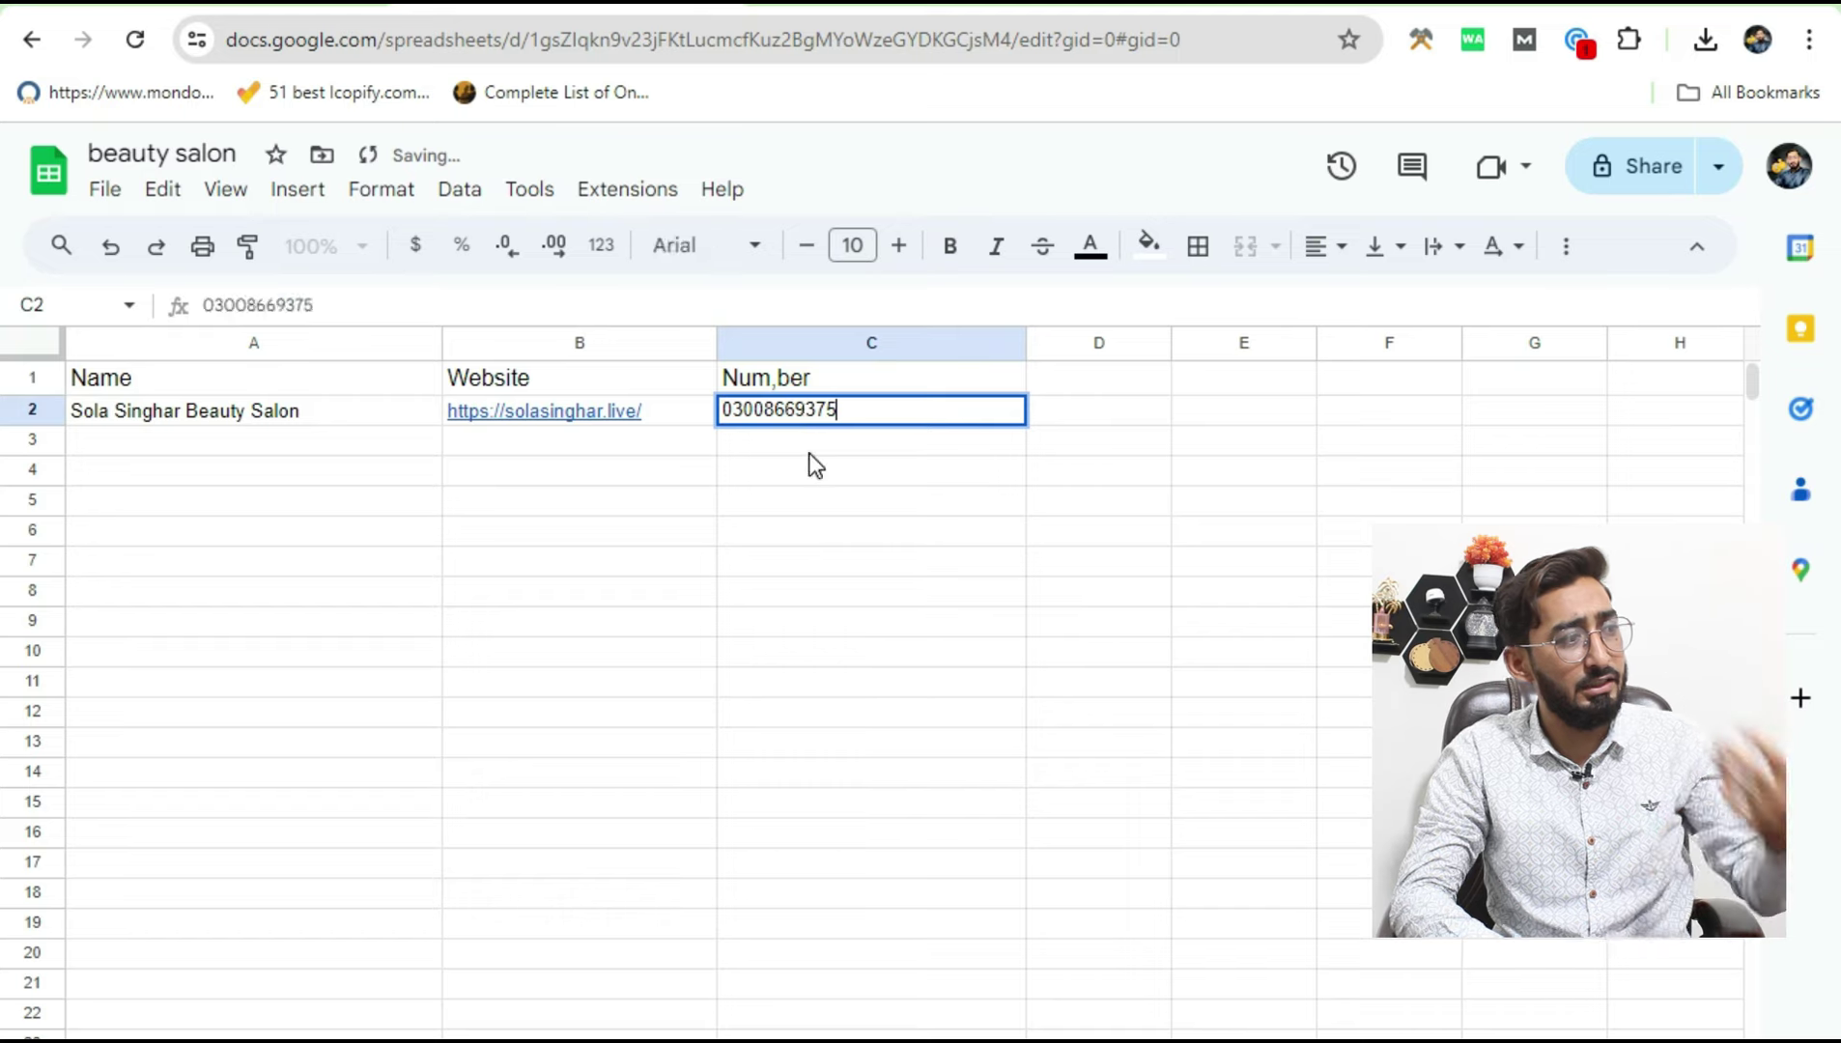
left_click(809, 452)
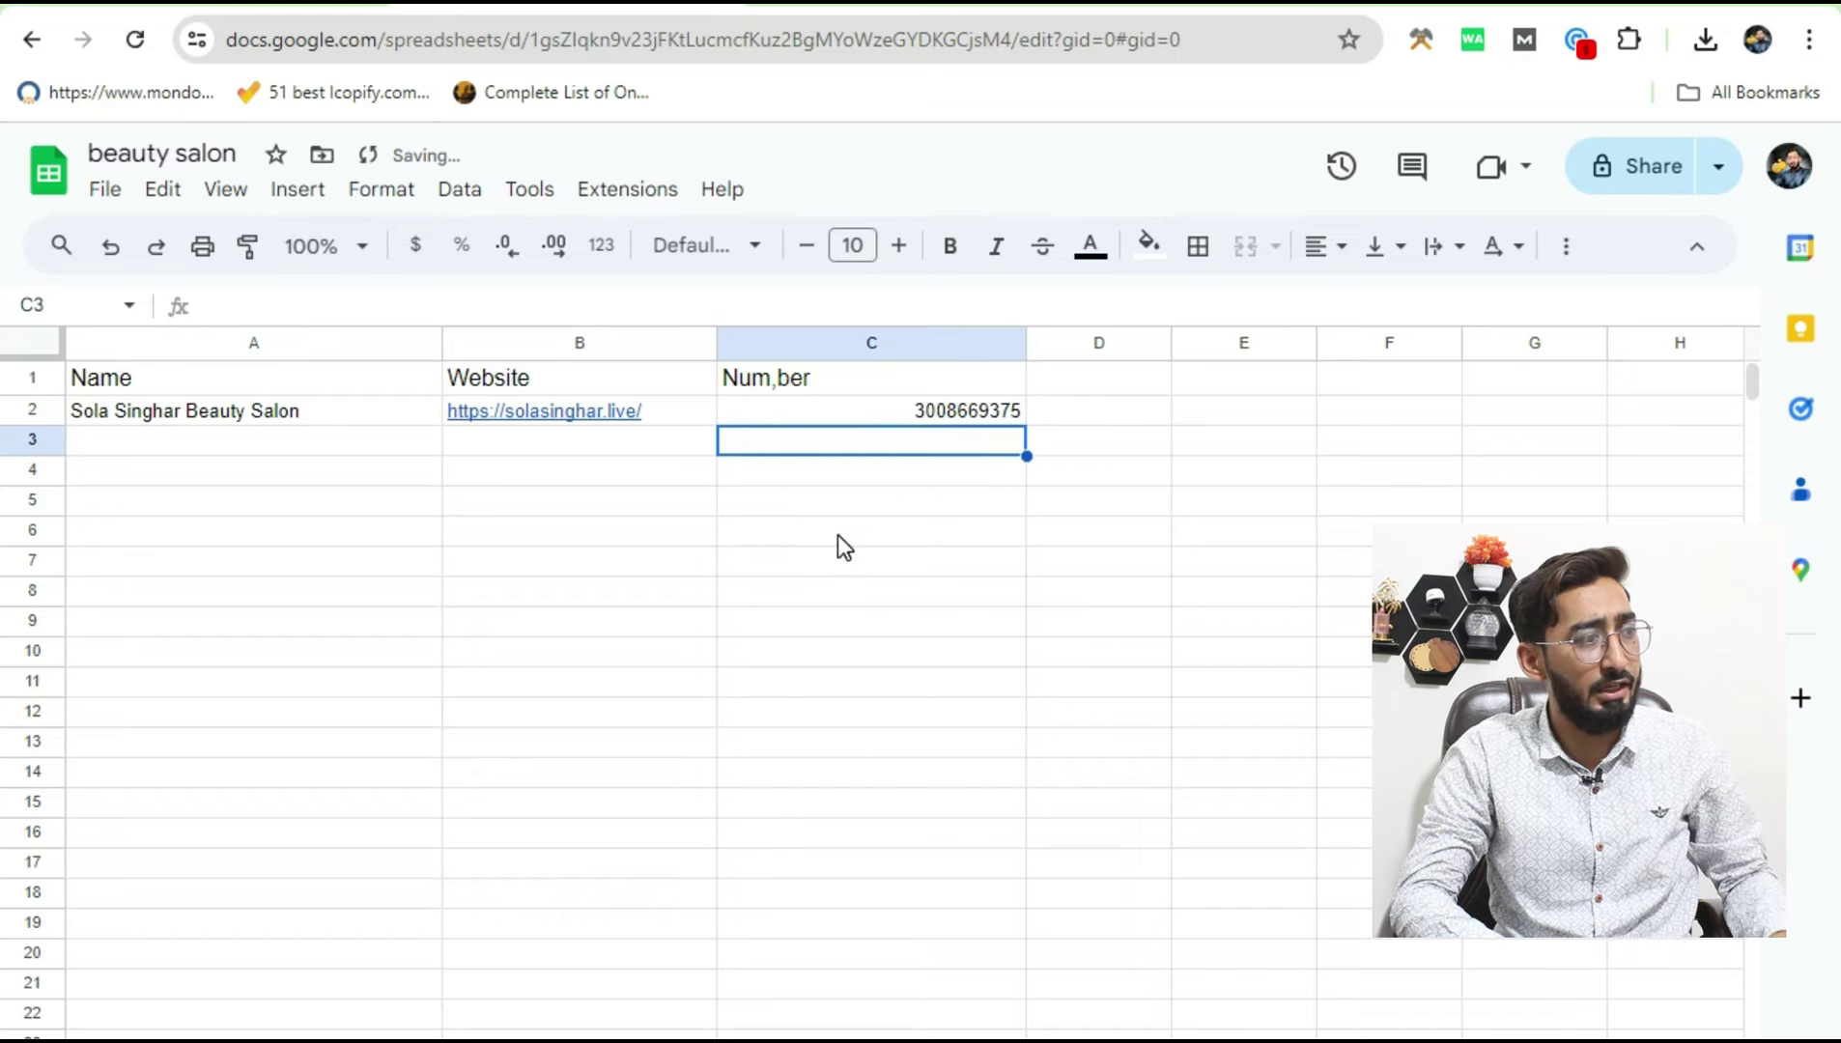
left_click(843, 413)
double_click(842, 412)
double_click(858, 409)
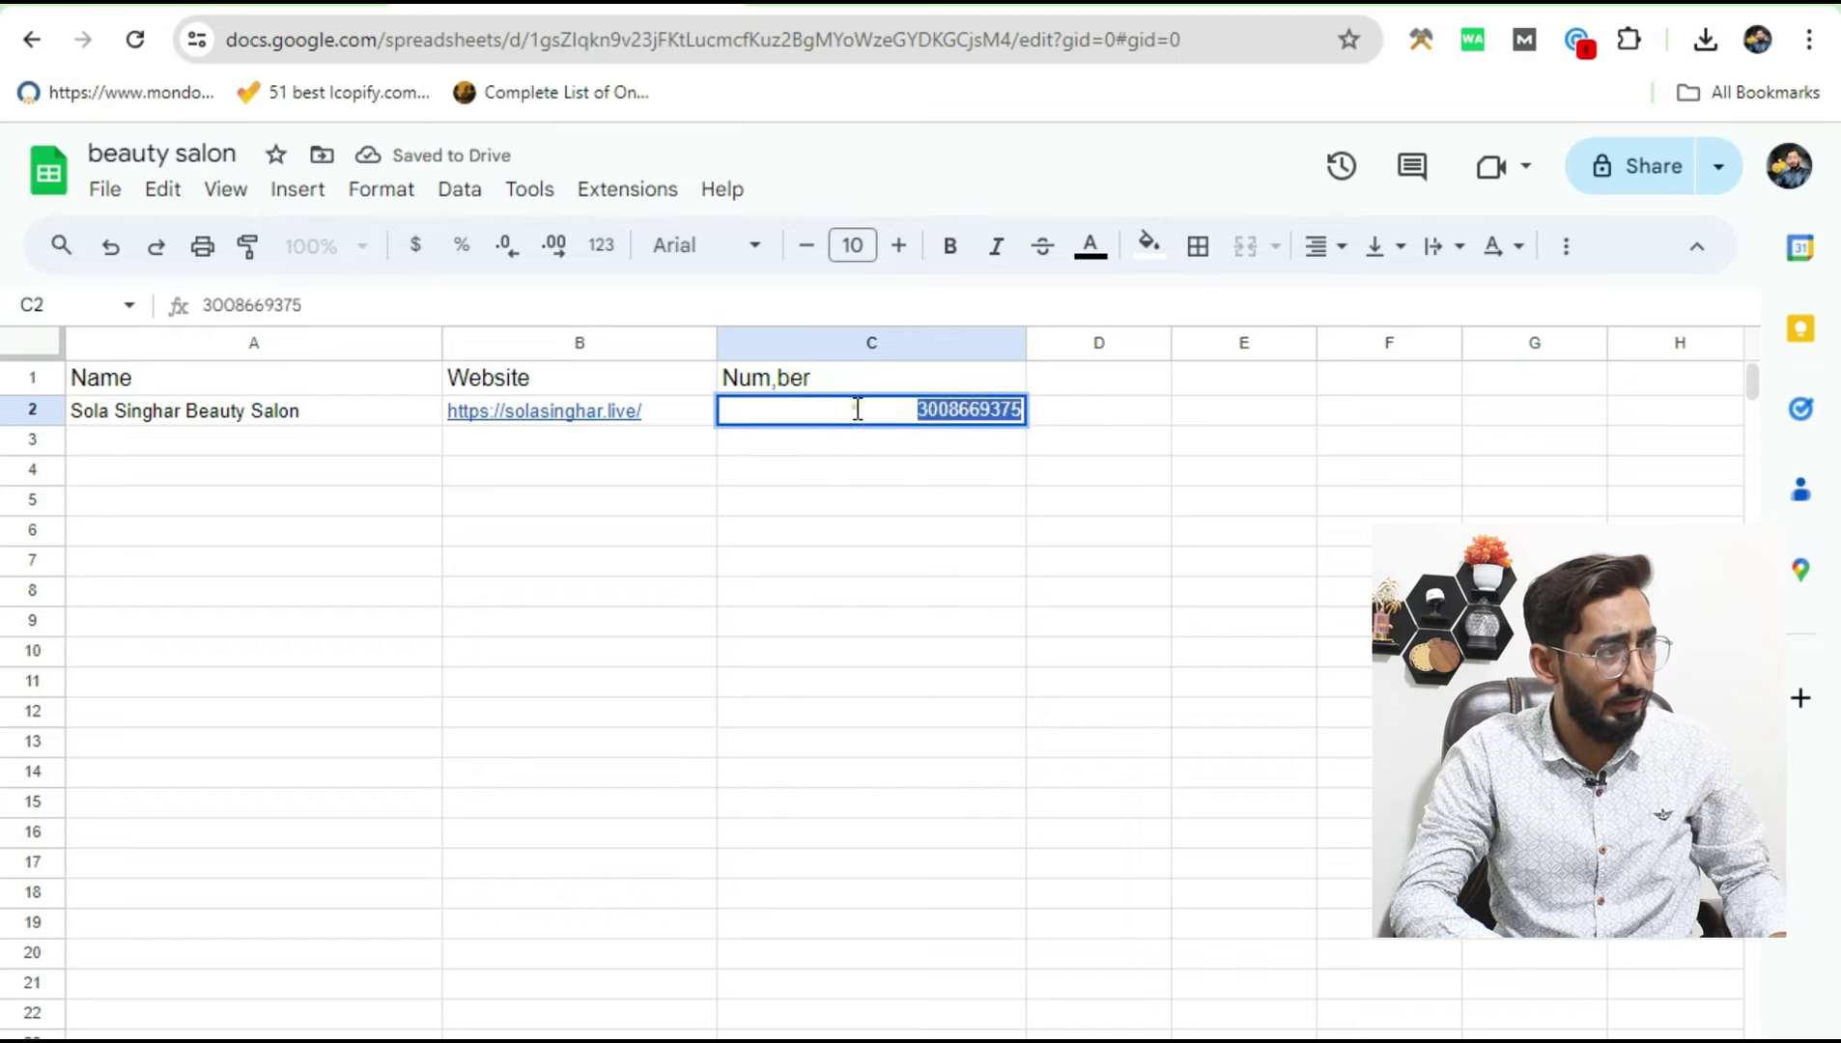
left_click(863, 444)
Step: Switch to Google Maps, expand the salon's opening hours and highlight the daily schedule from Friday through Wednesday
key("ctrl+Tab")
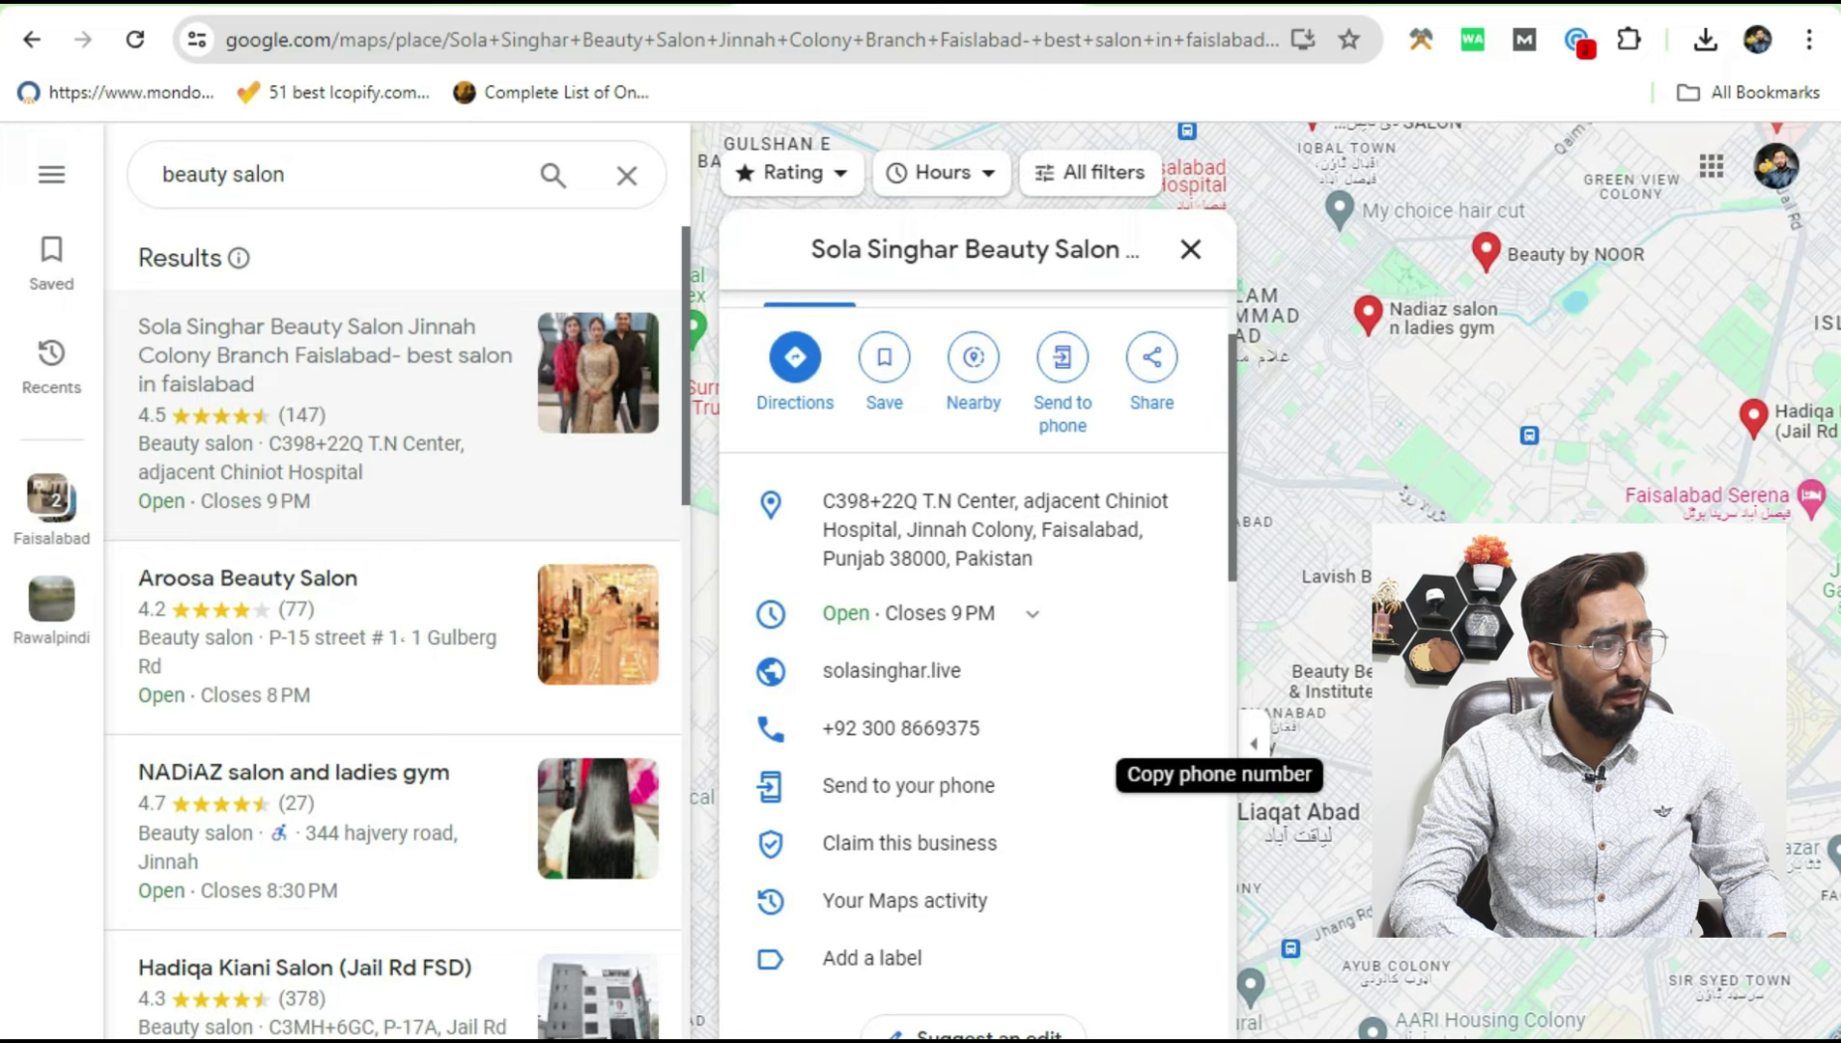
left_click(1032, 618)
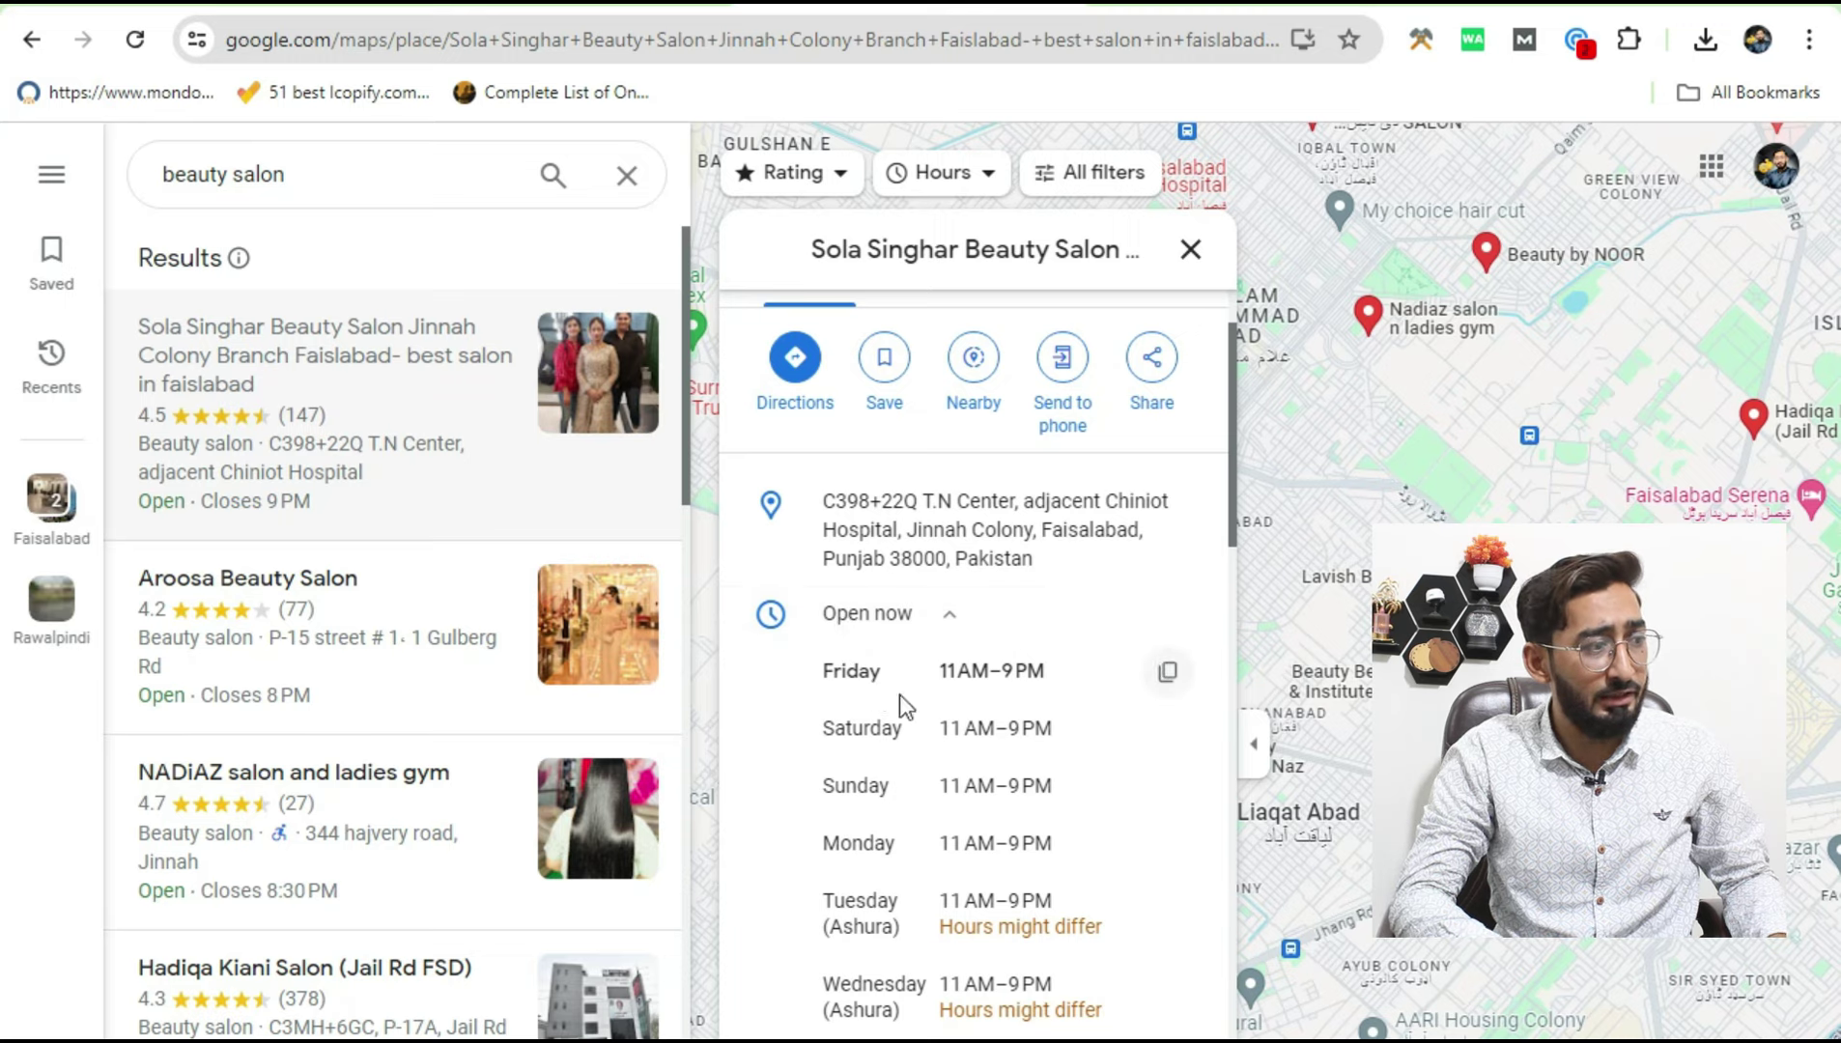
left_click_drag(852, 679, 1129, 1005)
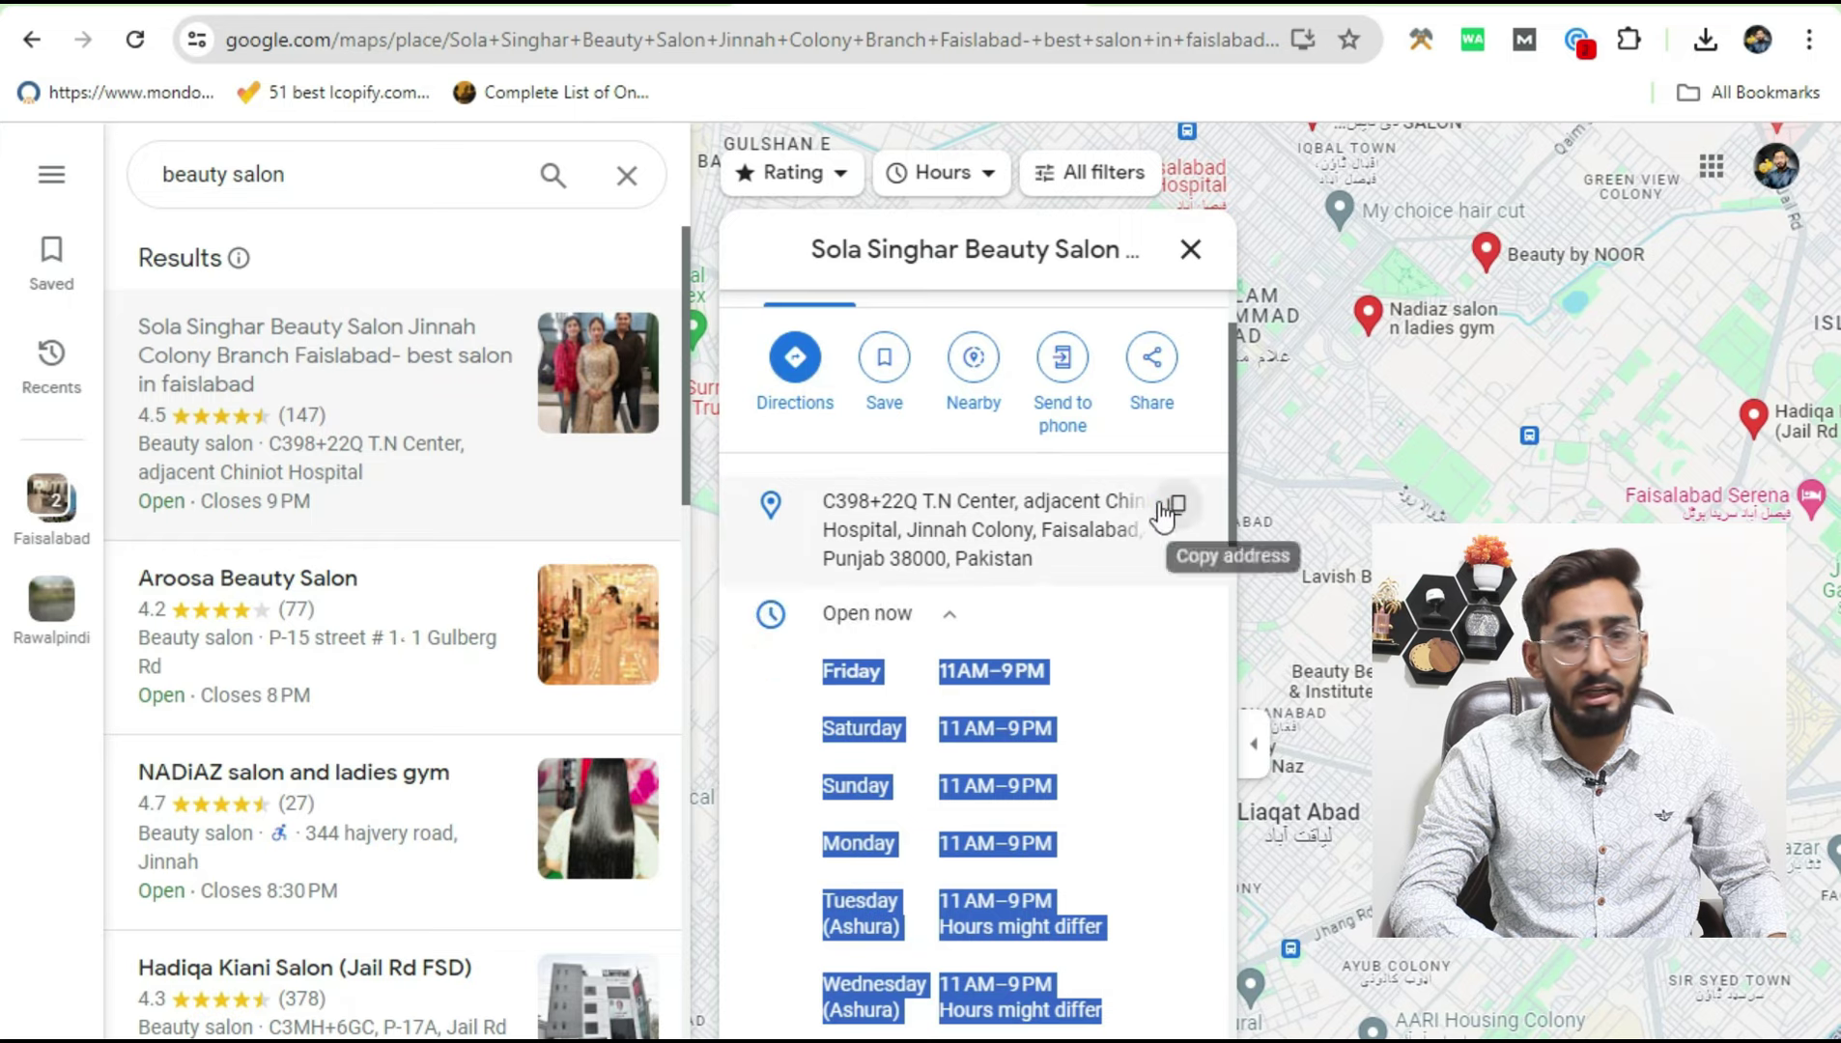
Step: Copy the salon's address from Google Maps, widen column D in the spreadsheet and enter the header "Address" in D1
left_click(1172, 506)
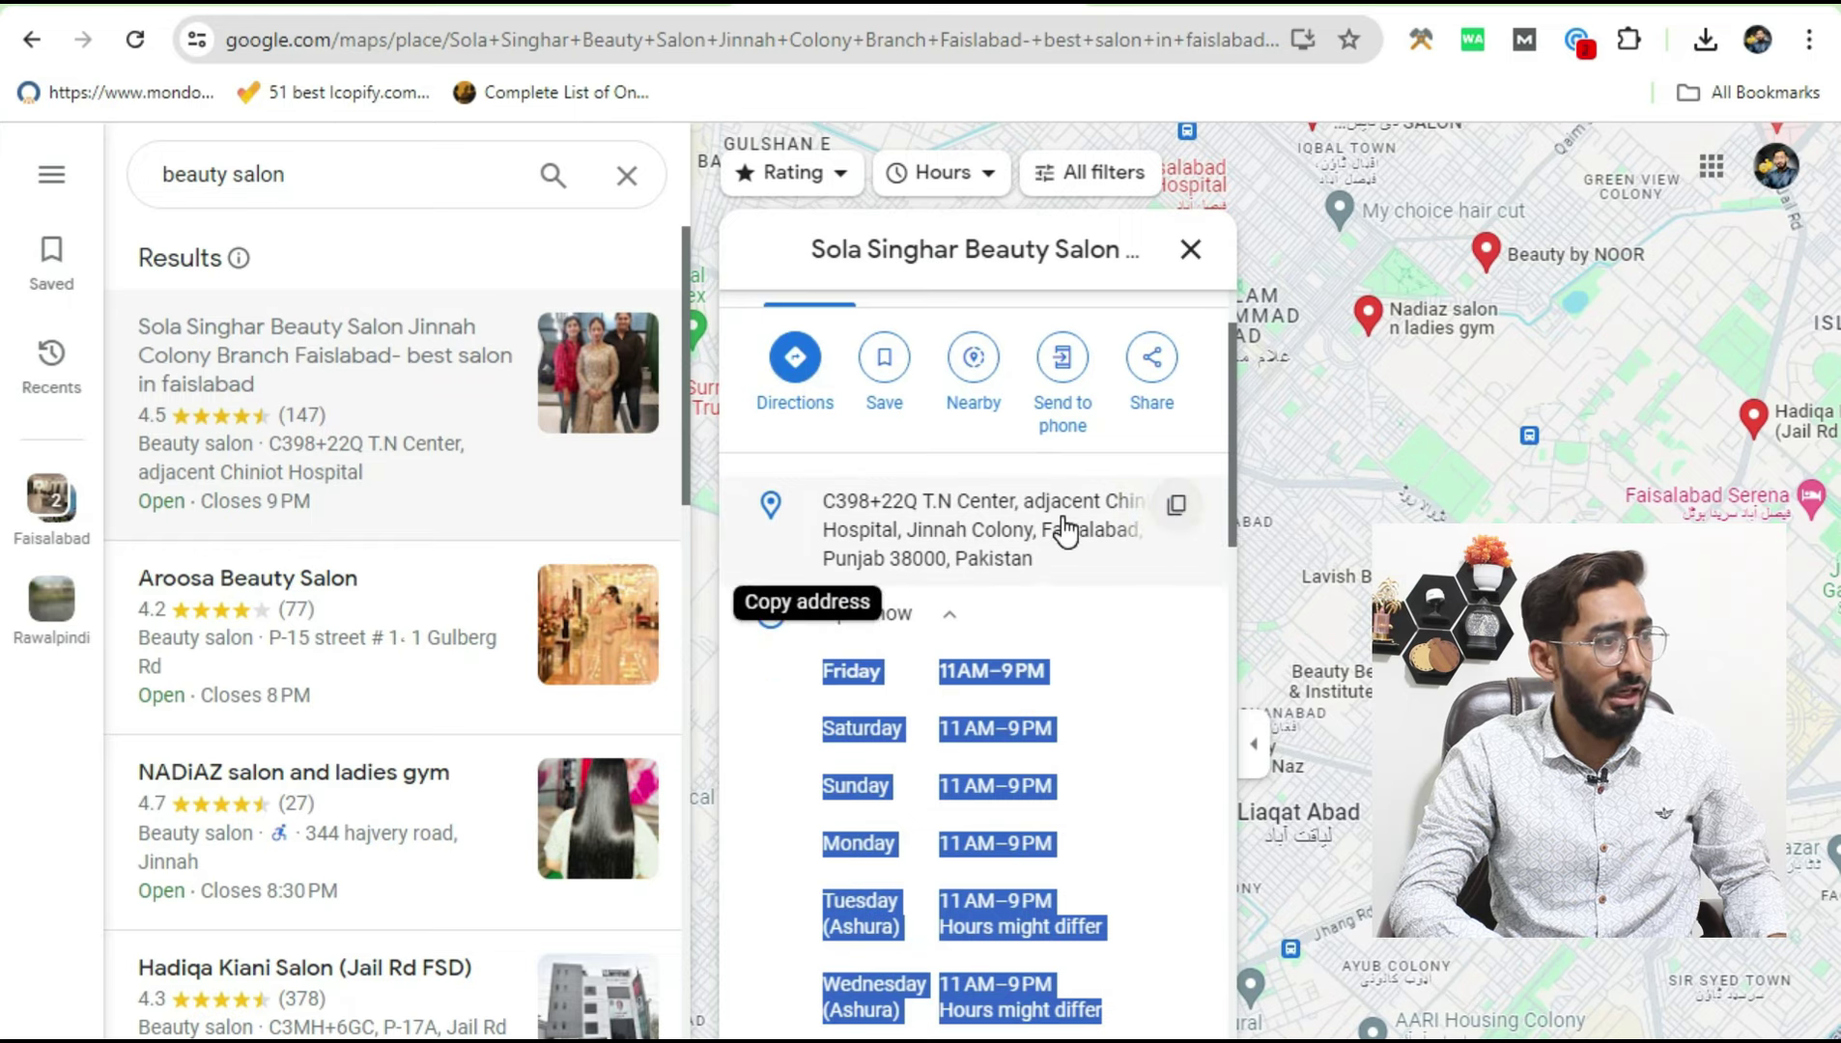
key("alt+Tab")
left_click(1080, 379)
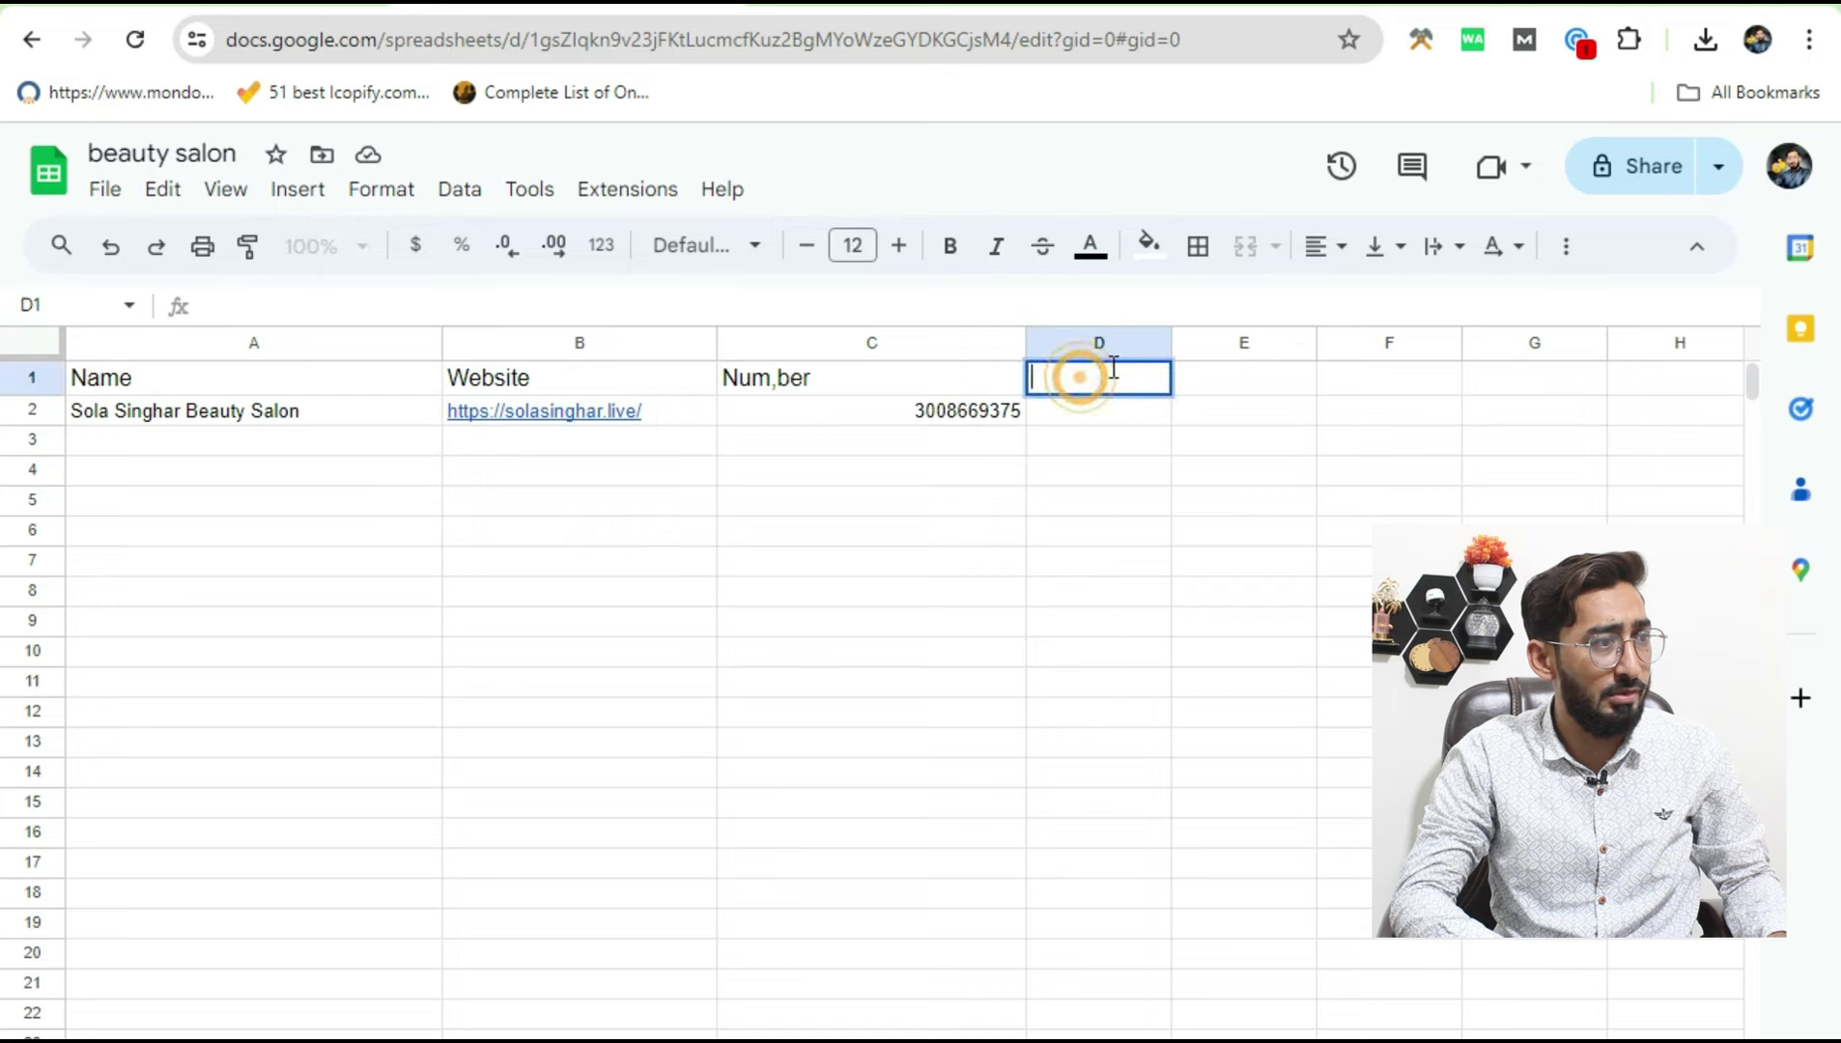
left_click_drag(1171, 343, 1584, 344)
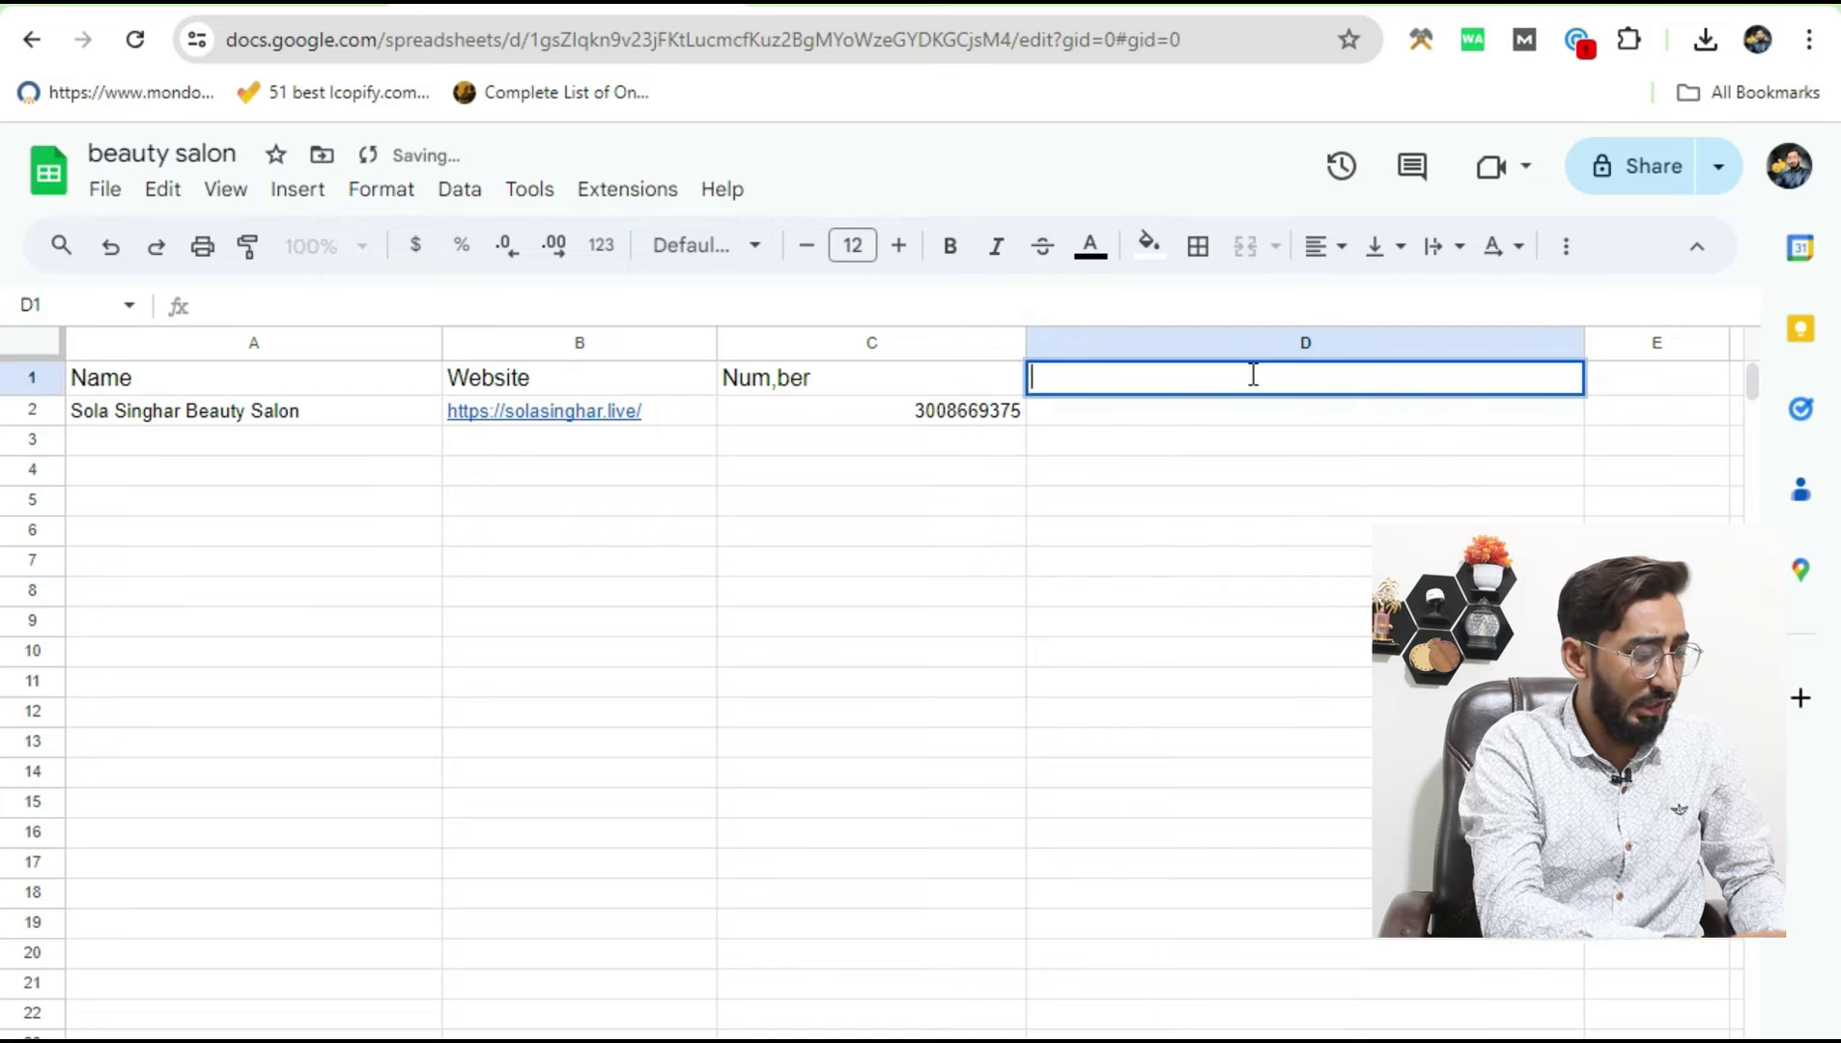
type("Addres")
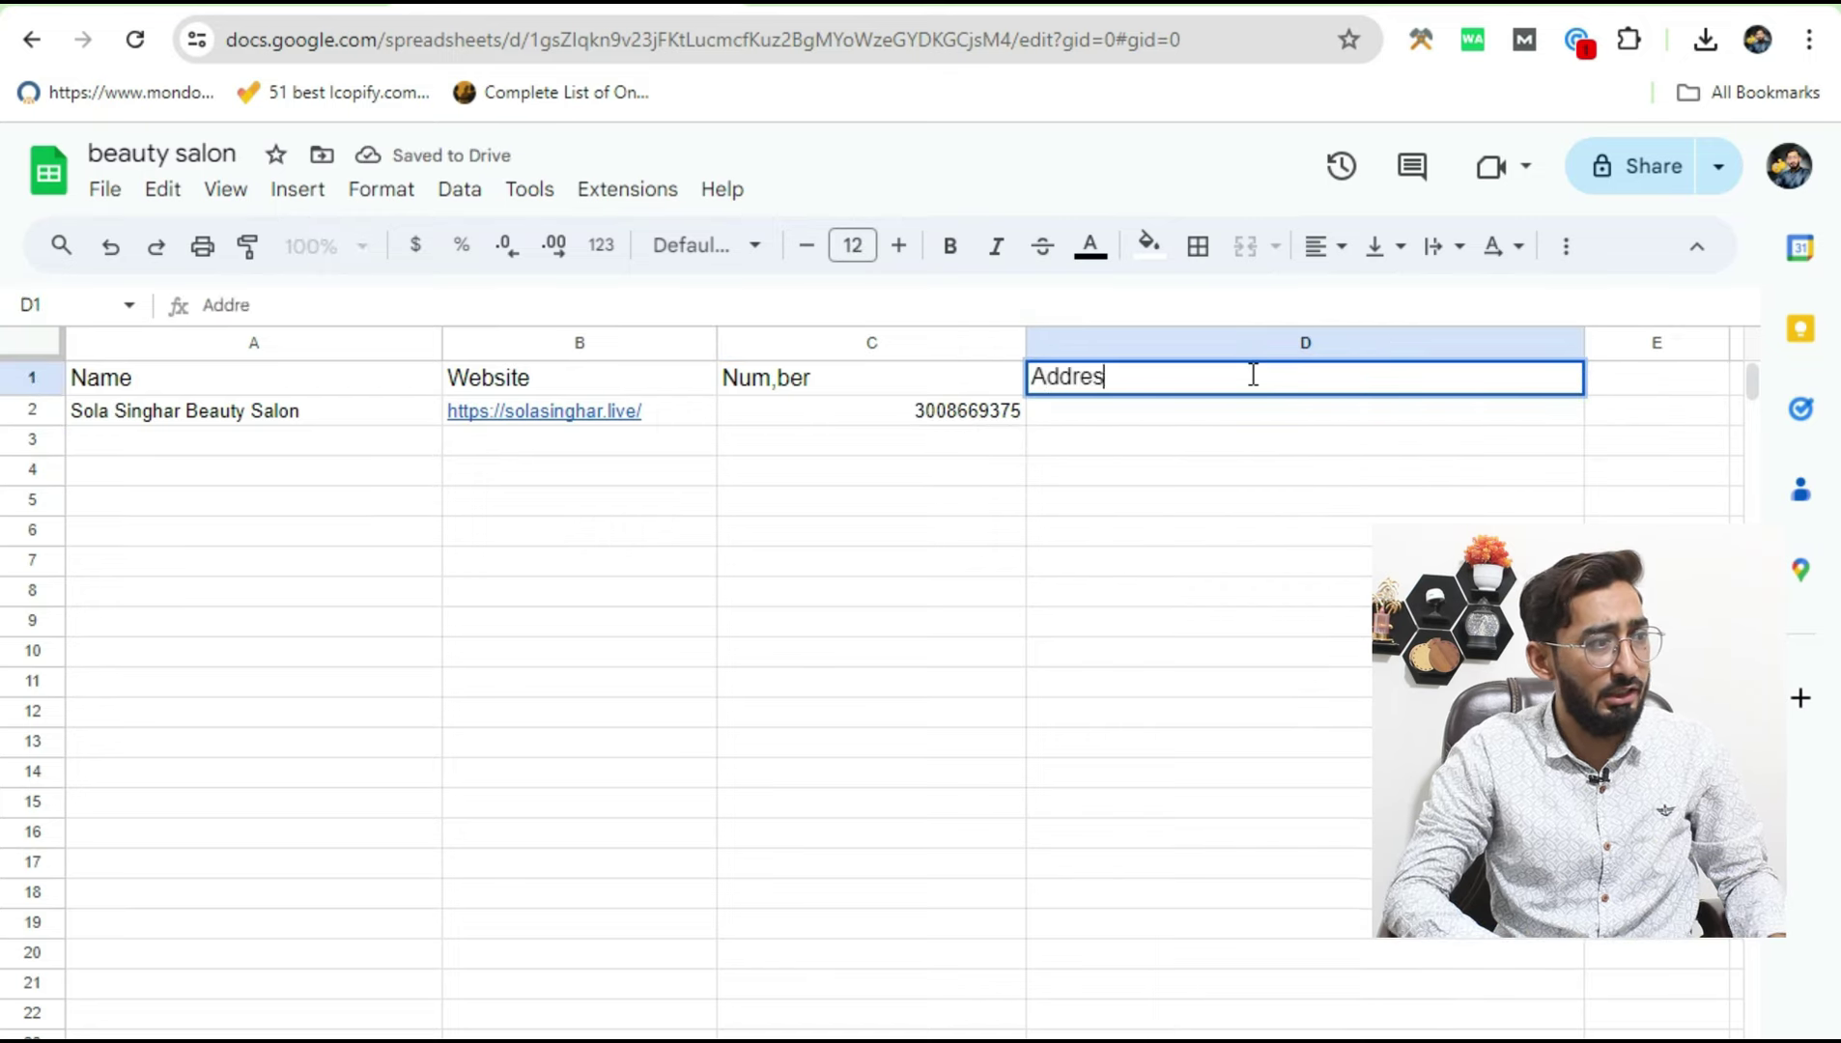
type("s")
Step: Paste the copied salon address into cell D2 and fit column D to its content
left_click(1185, 416)
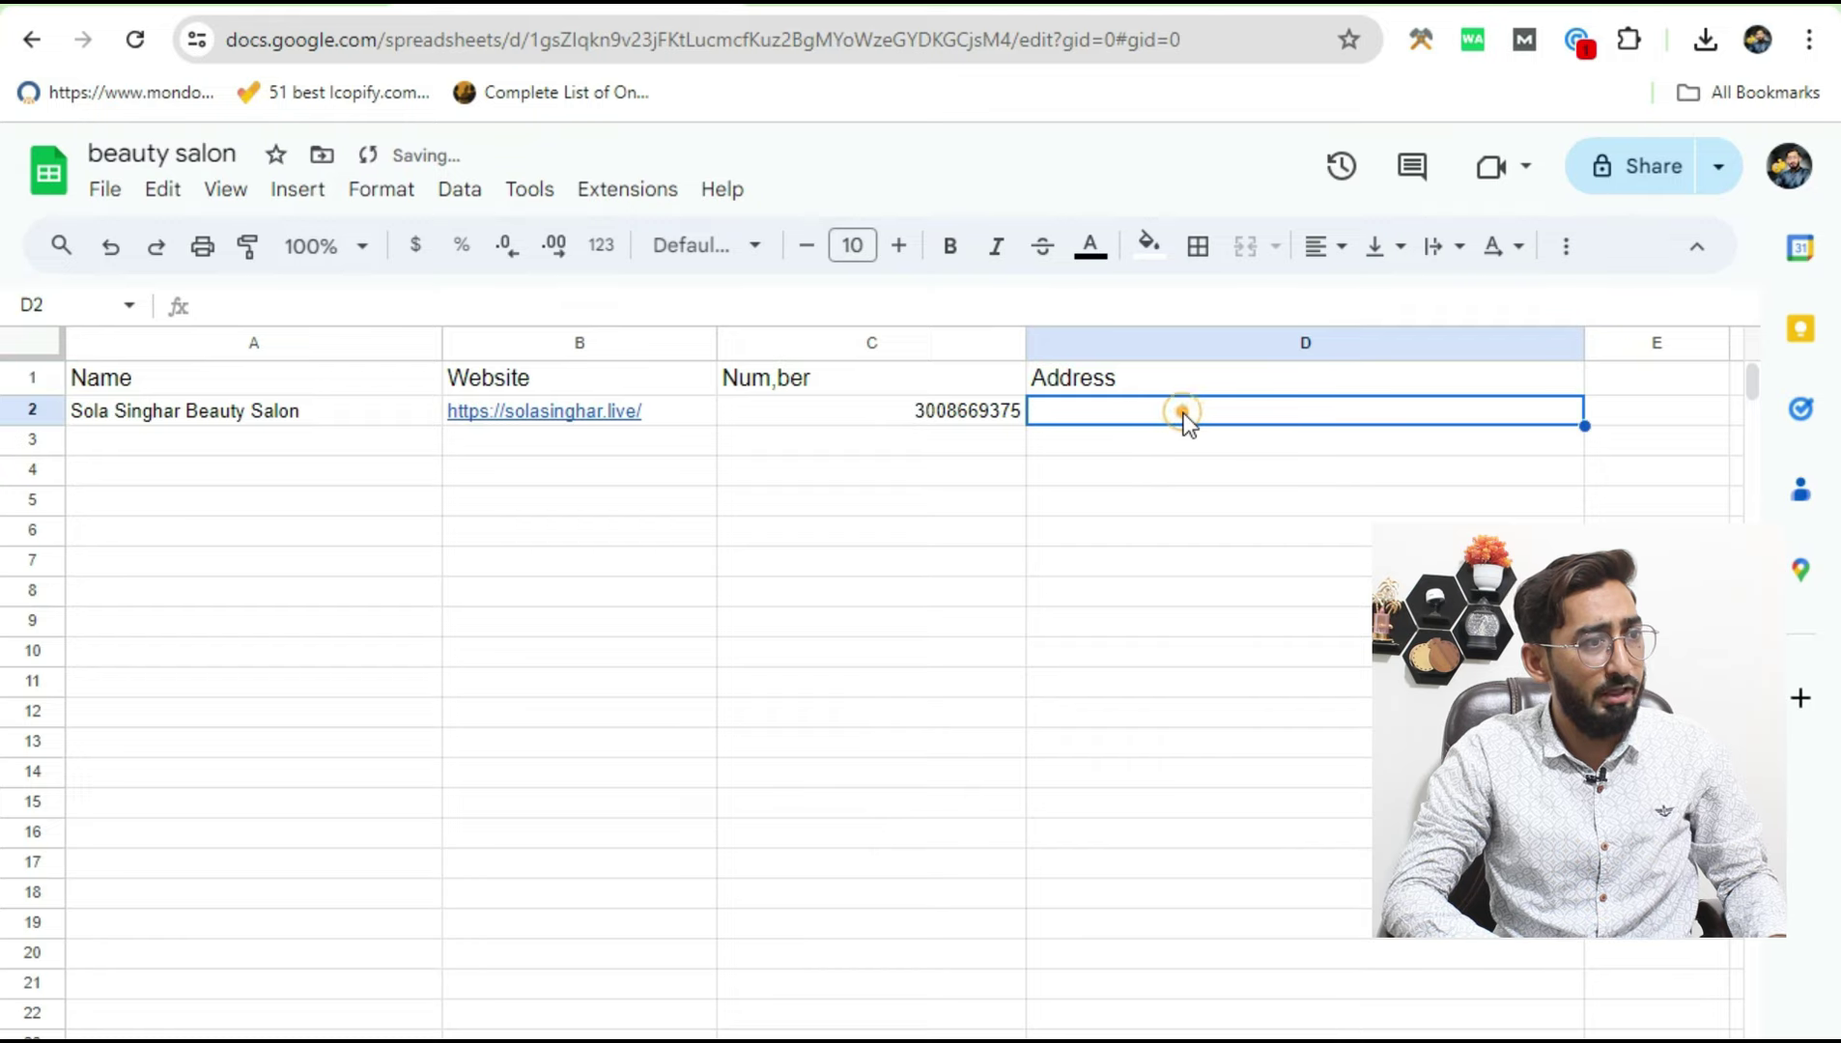
key("ctrl+v")
left_click(1167, 469)
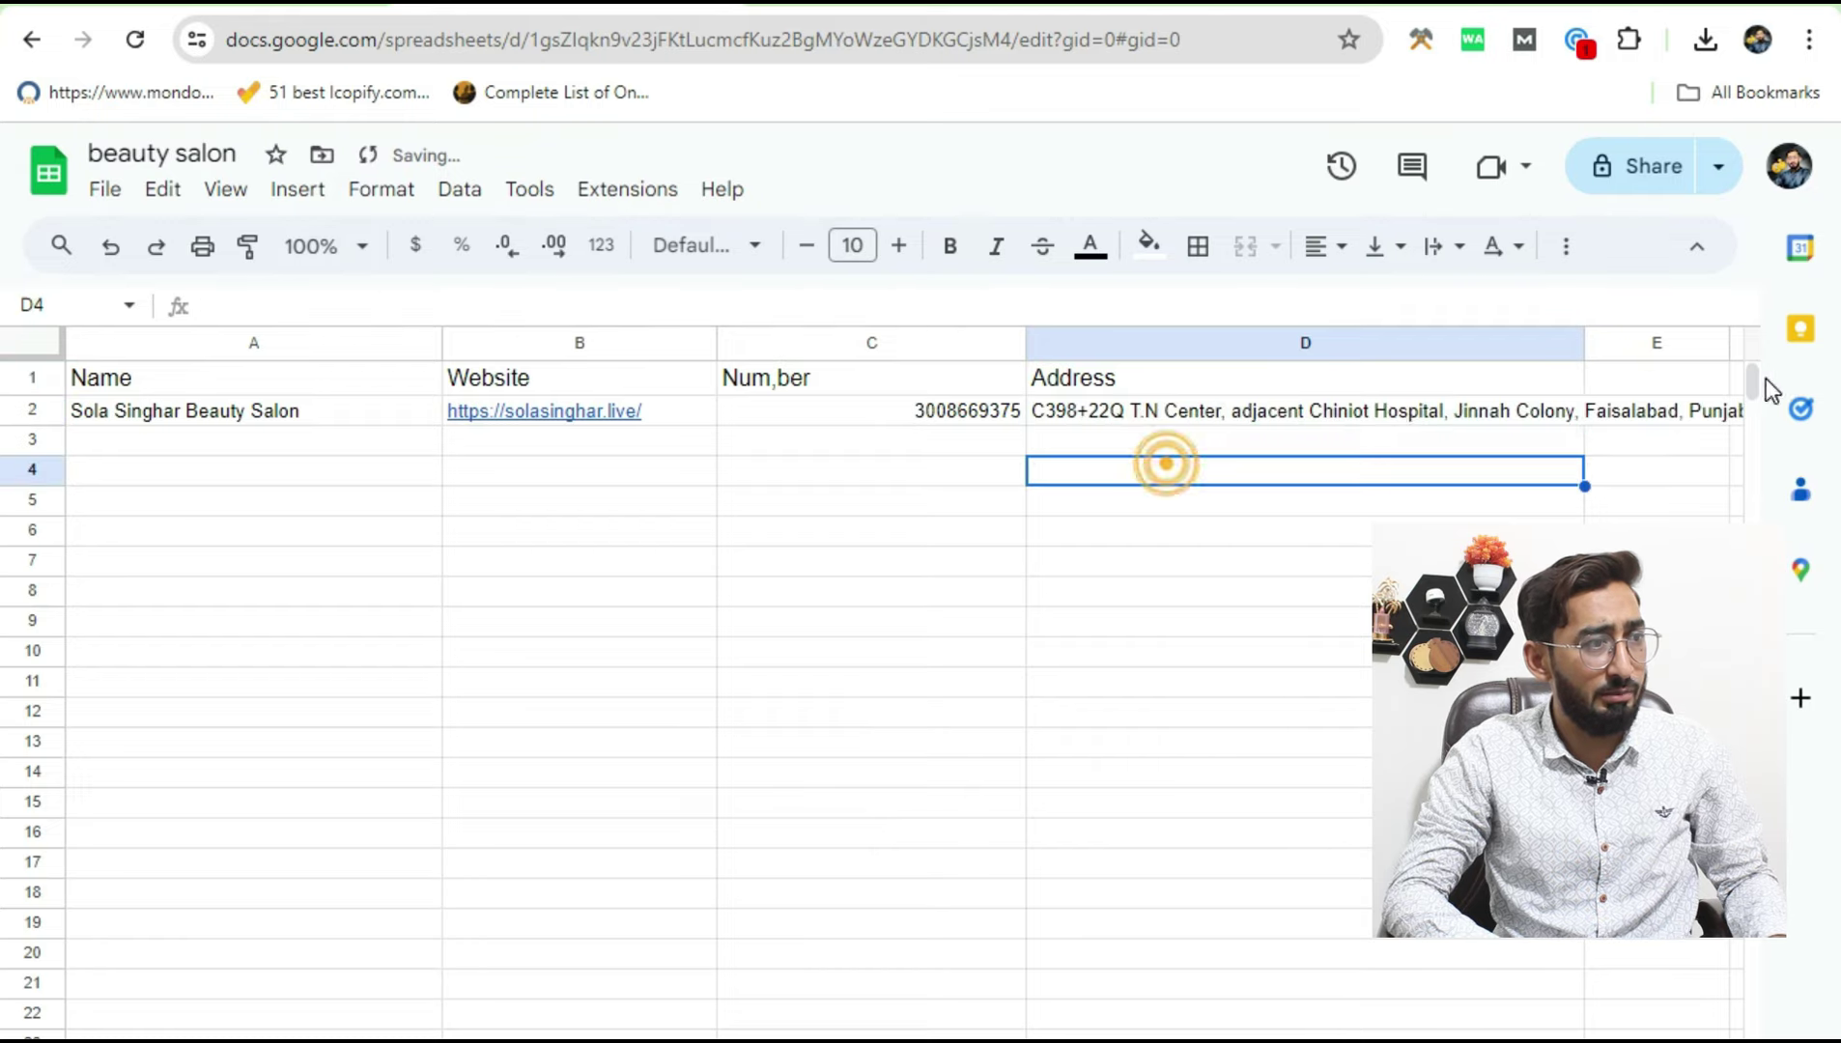
double_click(1583, 343)
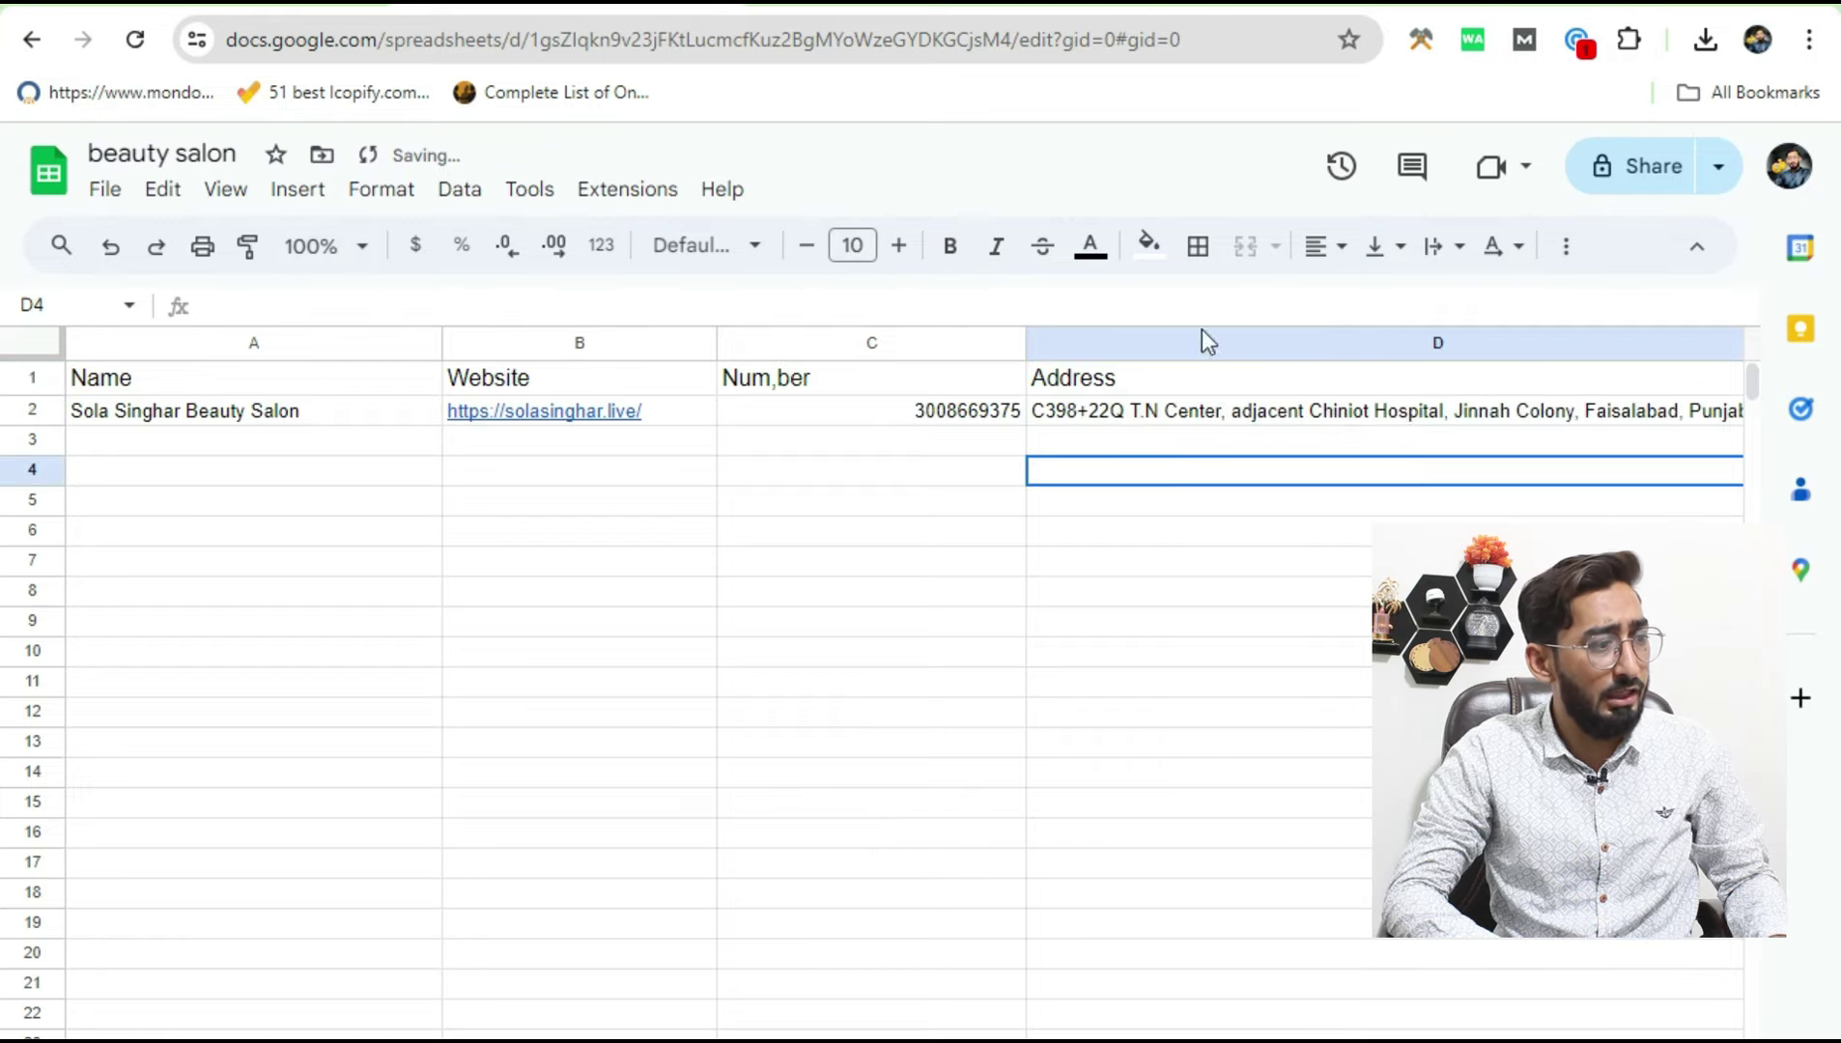
Step: Switch to Google Maps and highlight the star rating at the head of the salon's listing
key("ctrl+Tab")
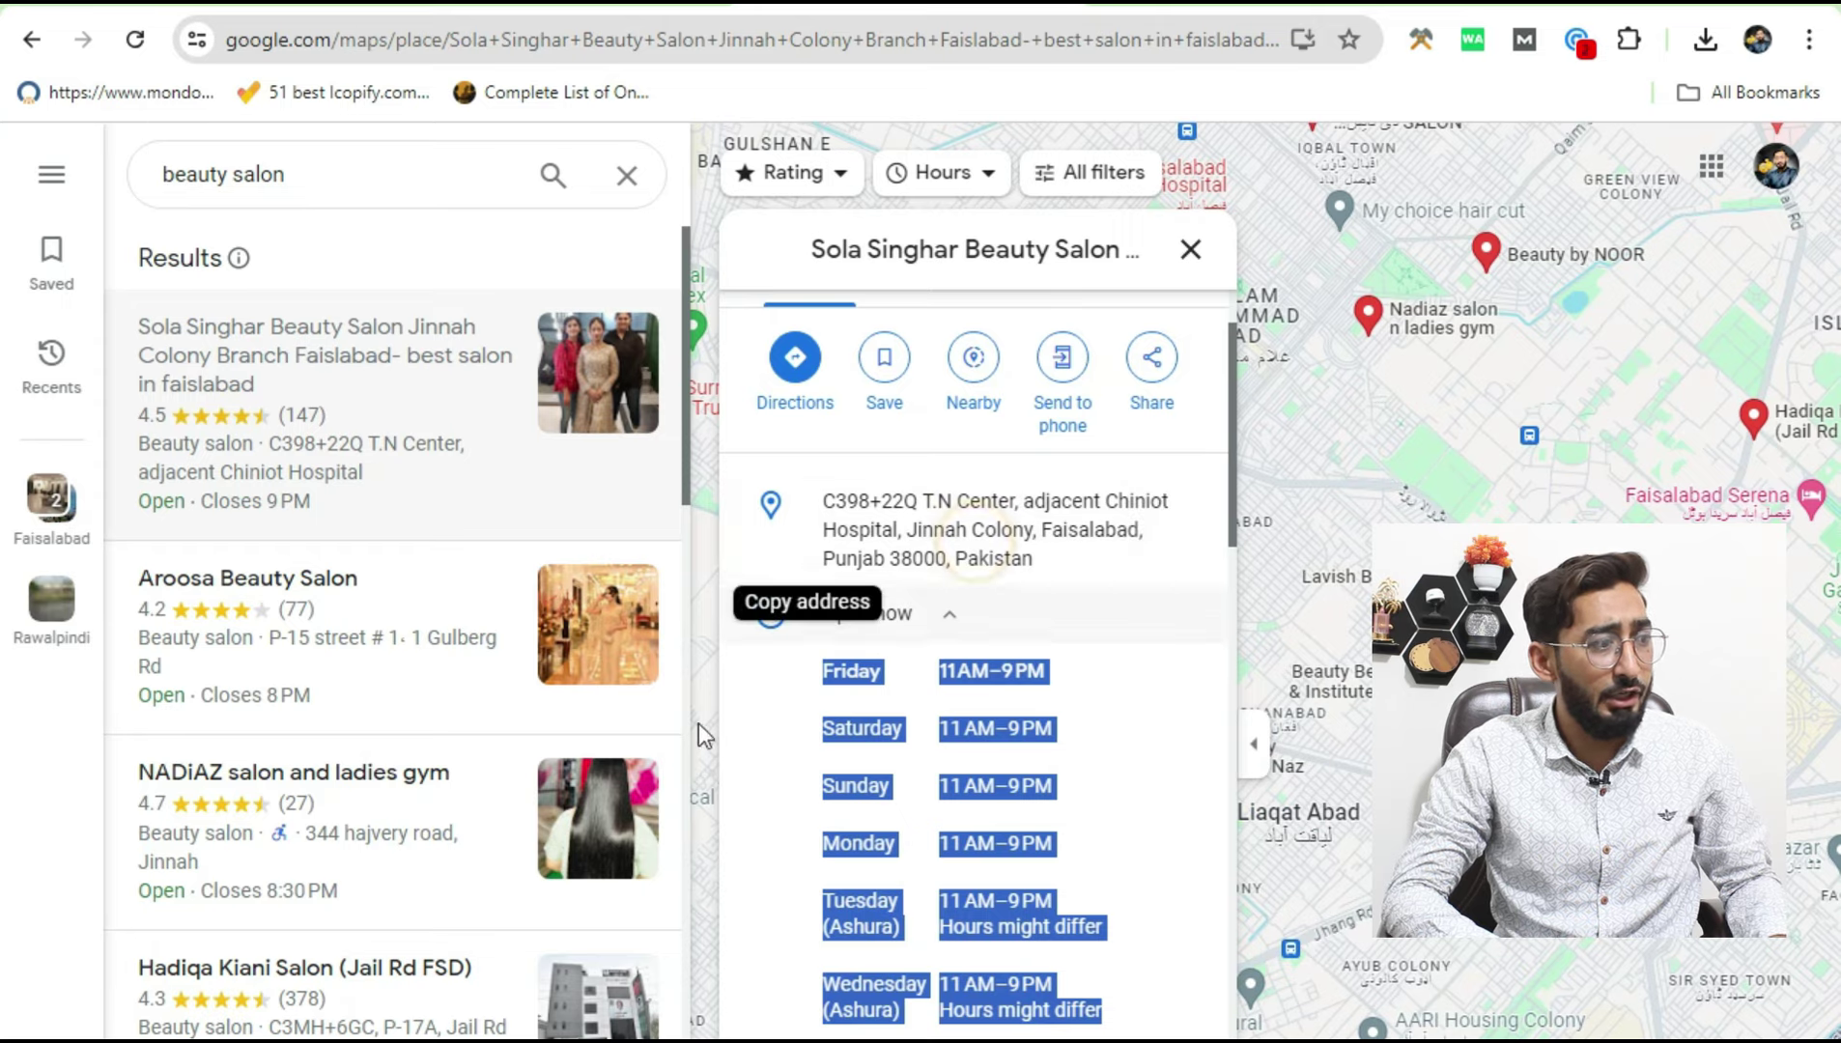
scroll(743, 761, "up", 6)
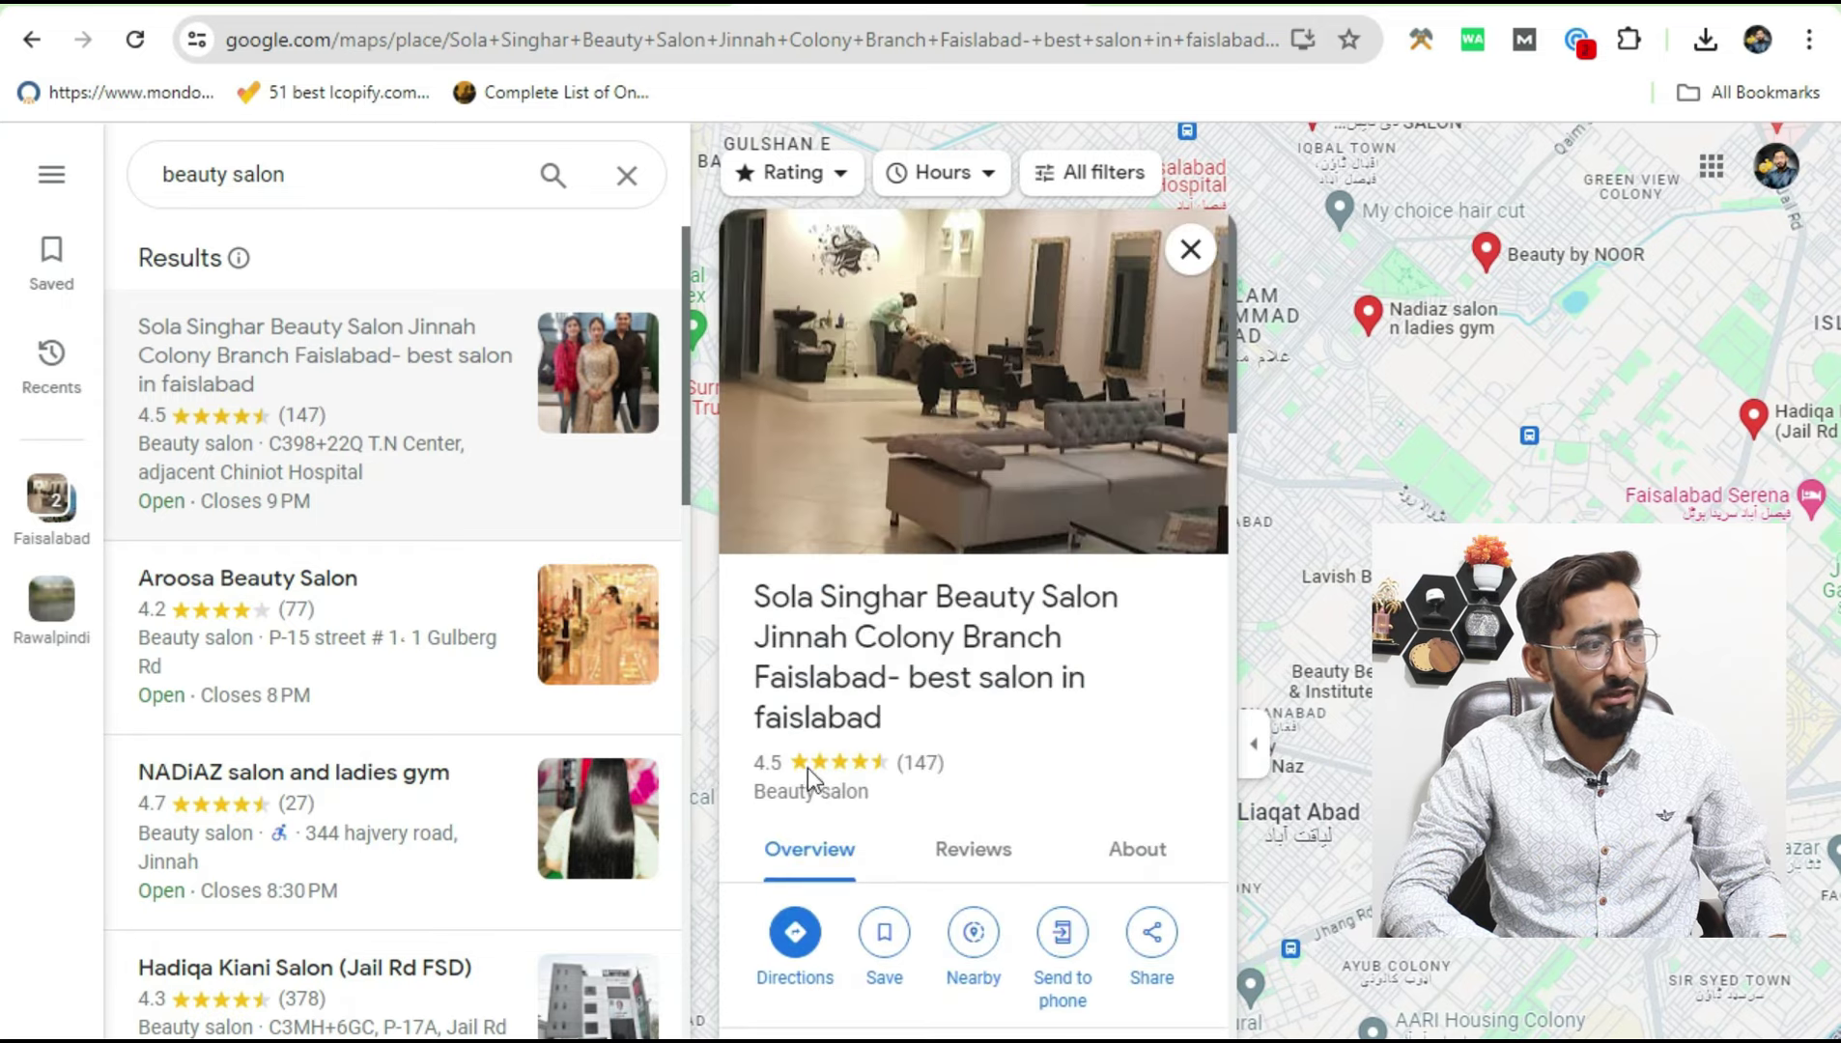
left_click_drag(744, 764, 787, 762)
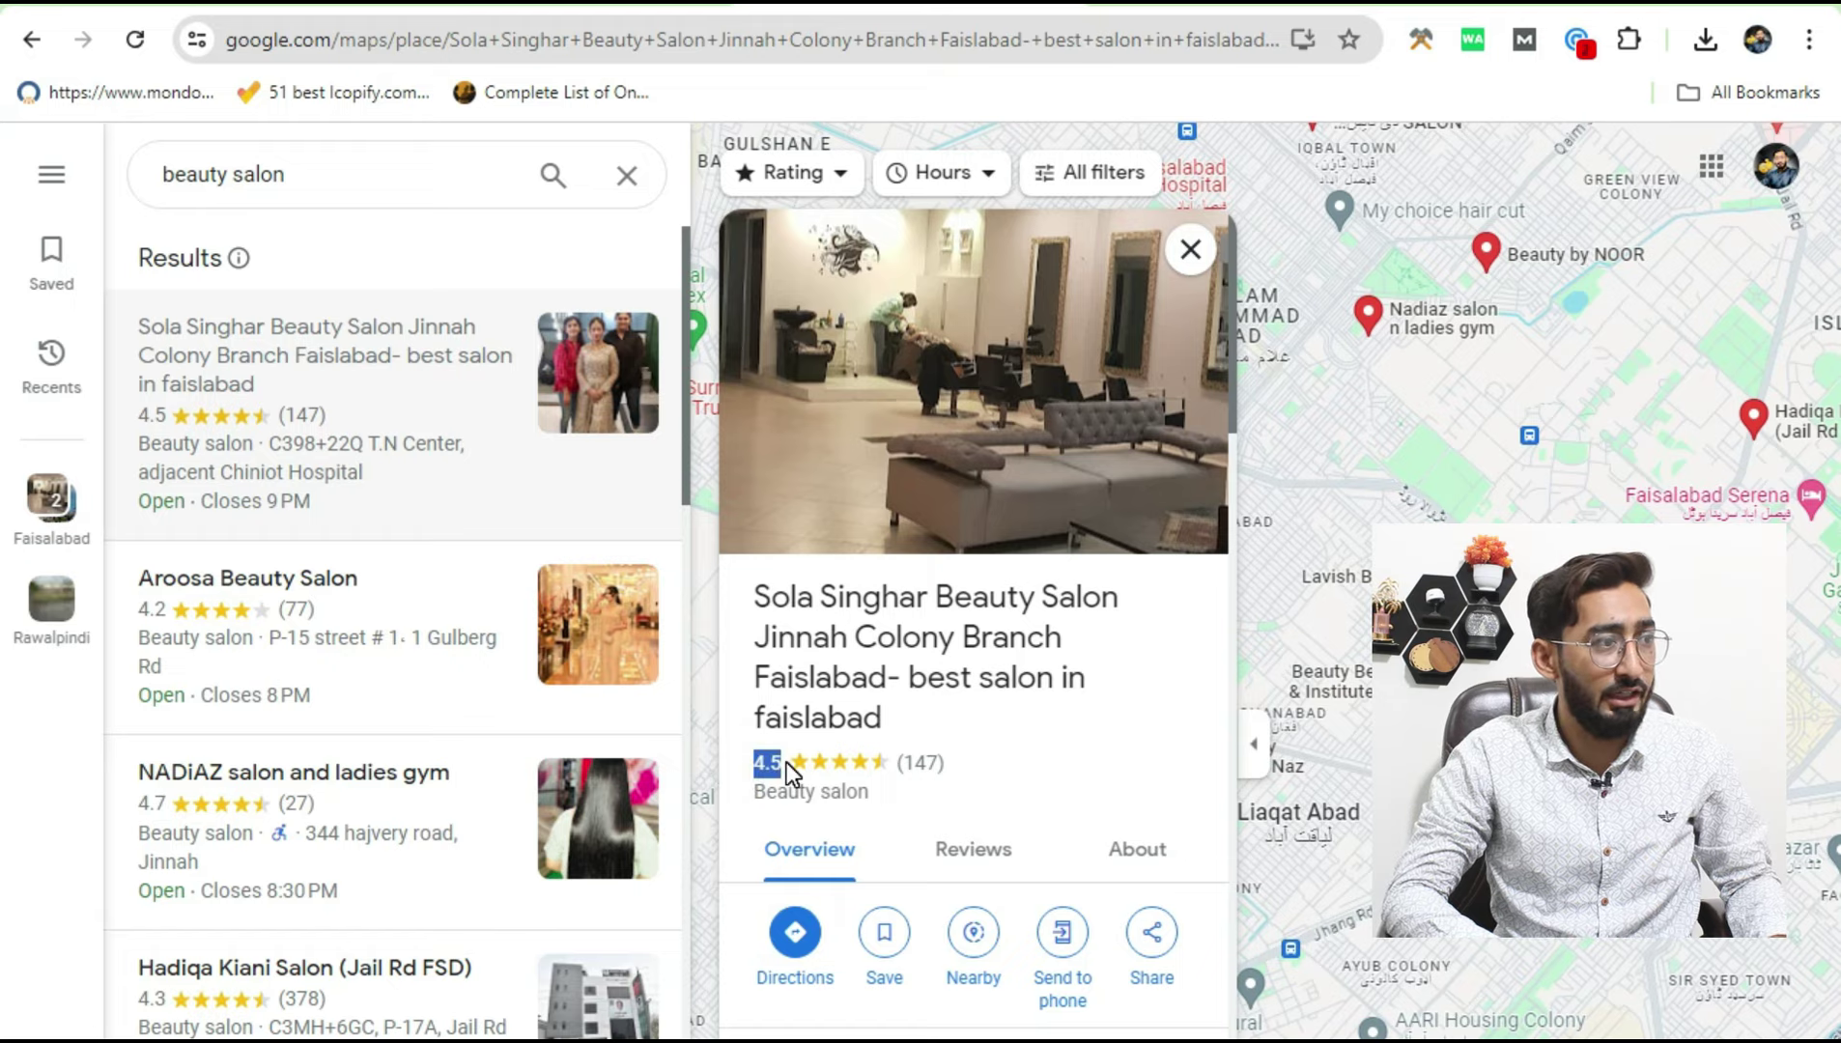
Step: Return to the spreadsheet and insert one blank column between the phone number and address columns
key("ctrl+Tab")
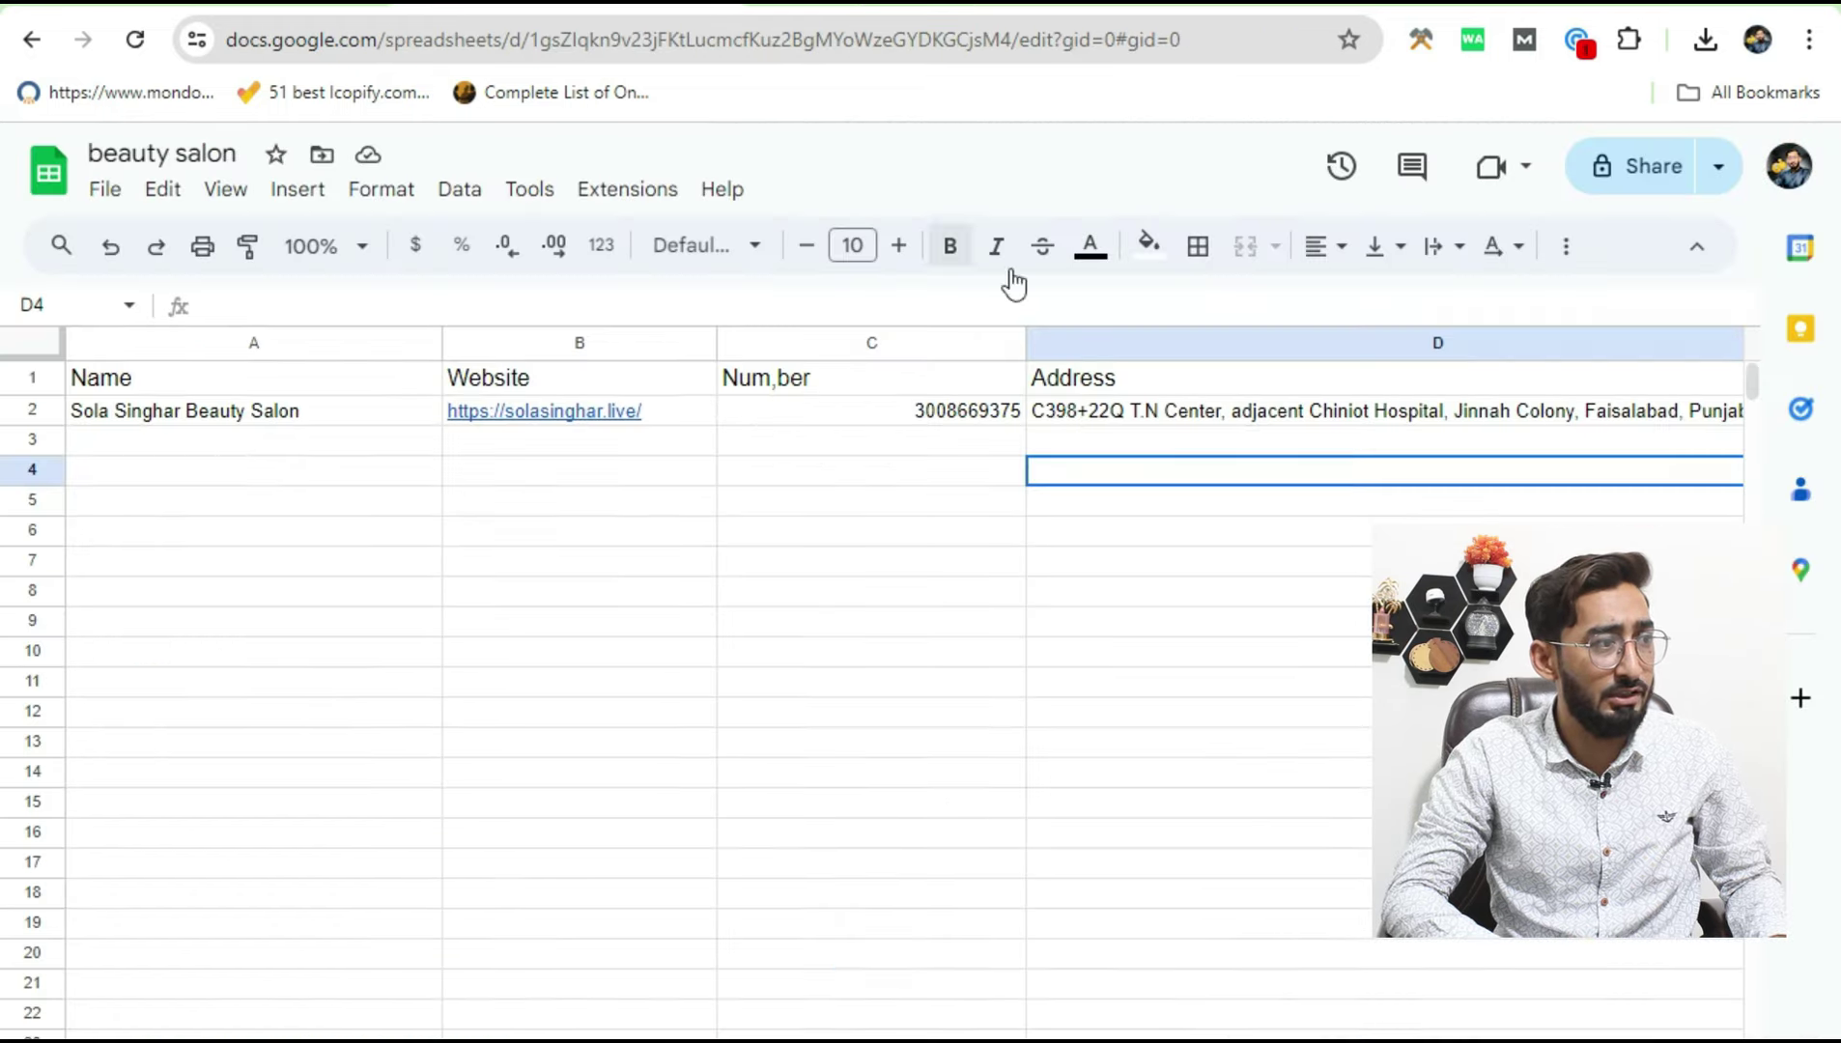
right_click(962, 340)
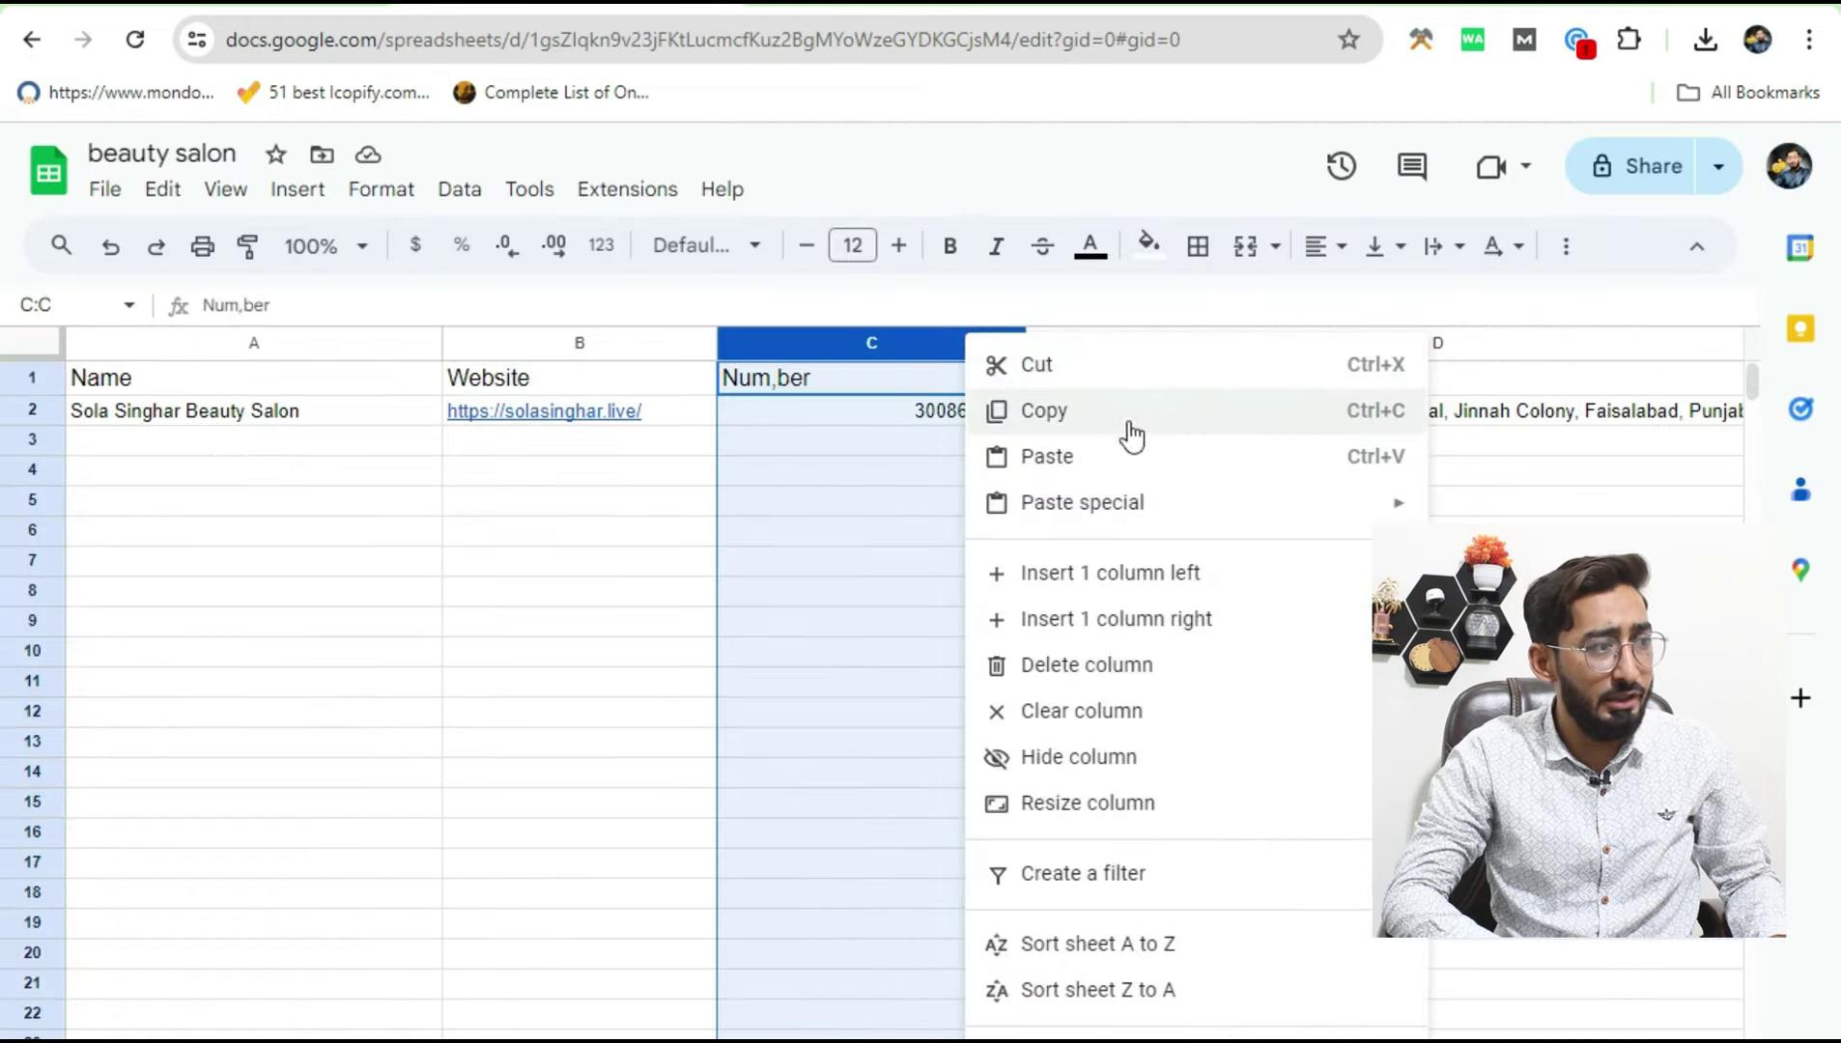
left_click(1113, 623)
left_click(1205, 678)
Step: Enter the header "Rating" in D1 and the salon's rating 4.5 in D2
double_click(1152, 384)
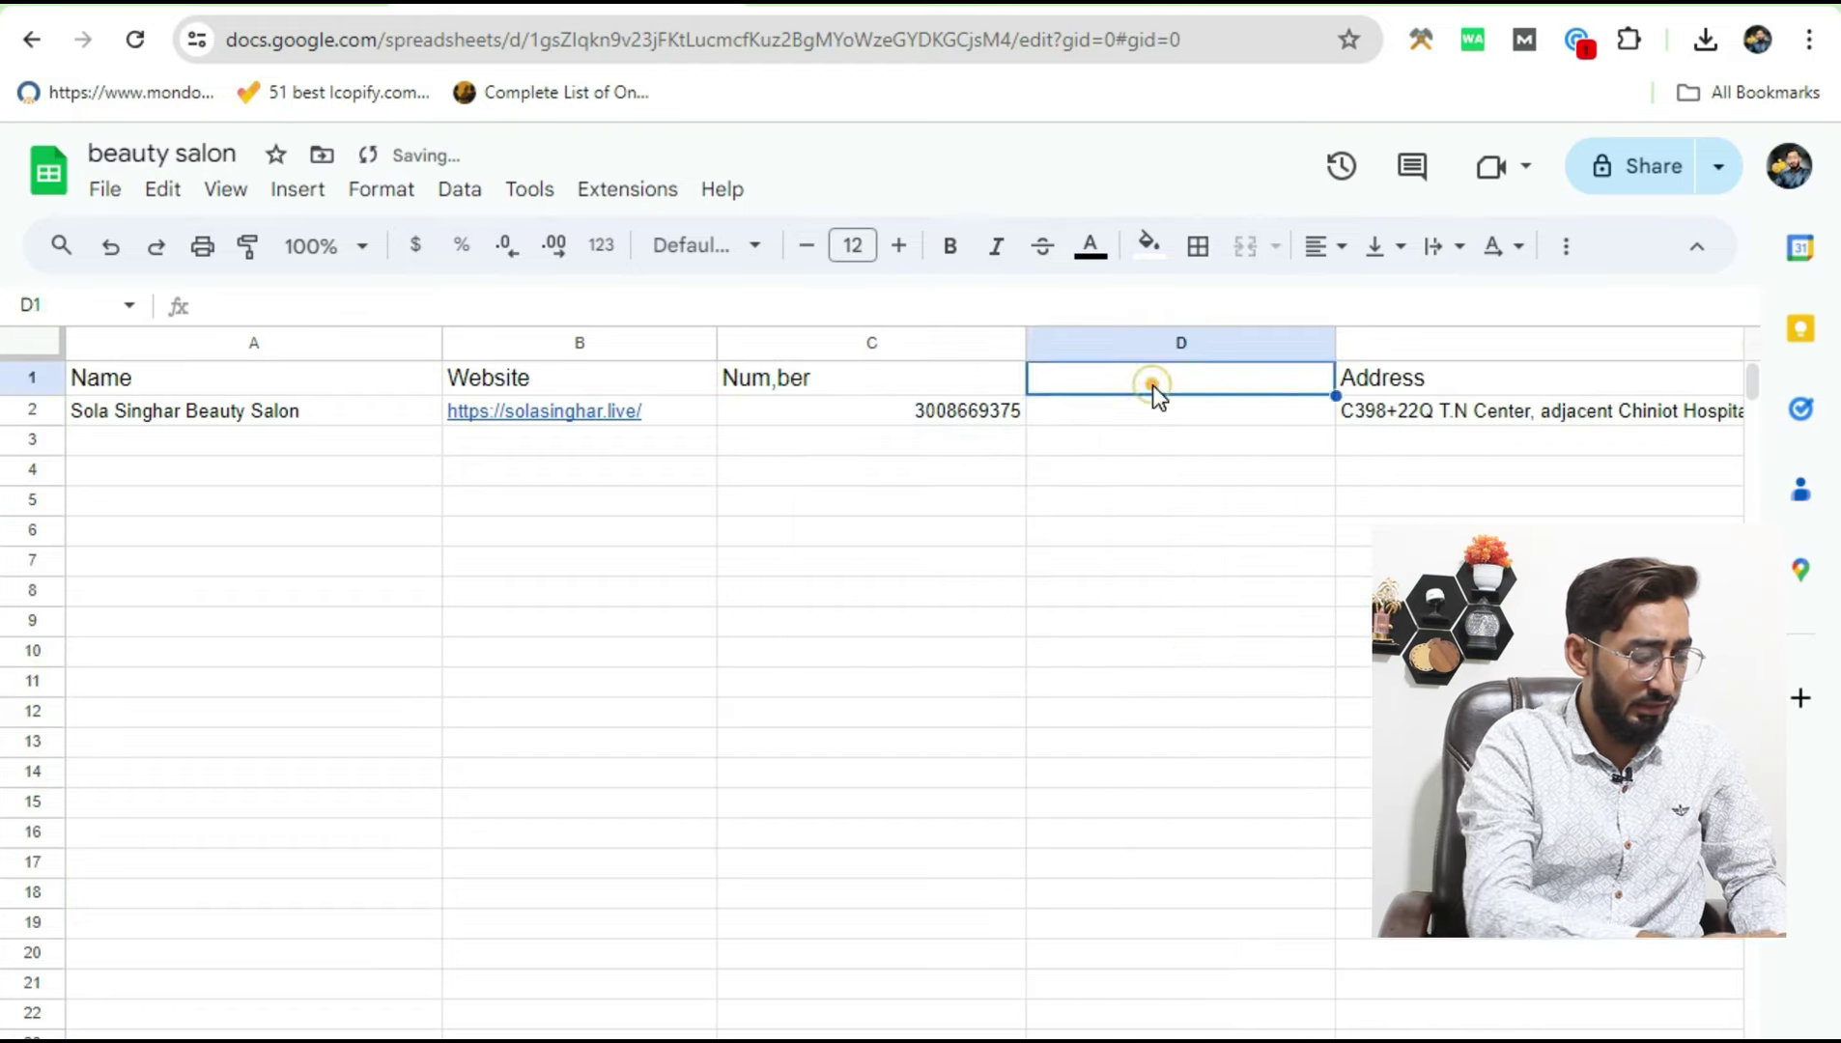
type("Rating")
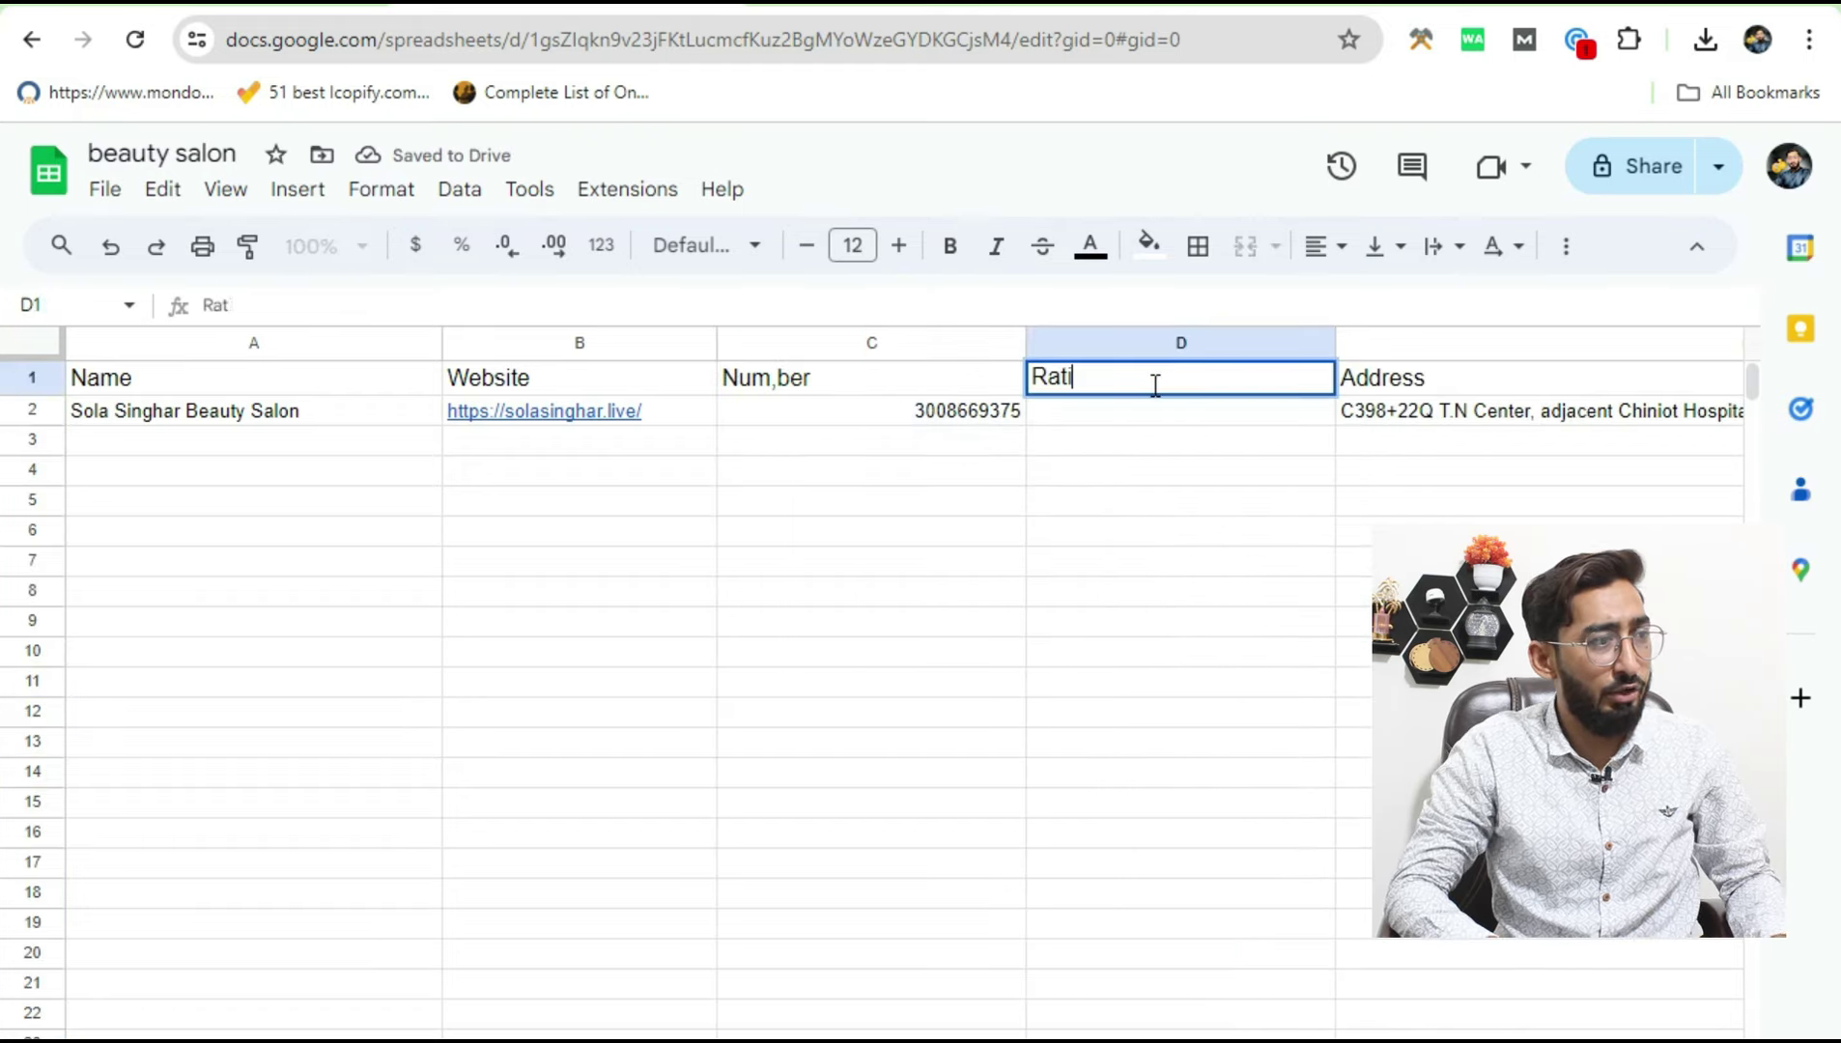
left_click(1193, 415)
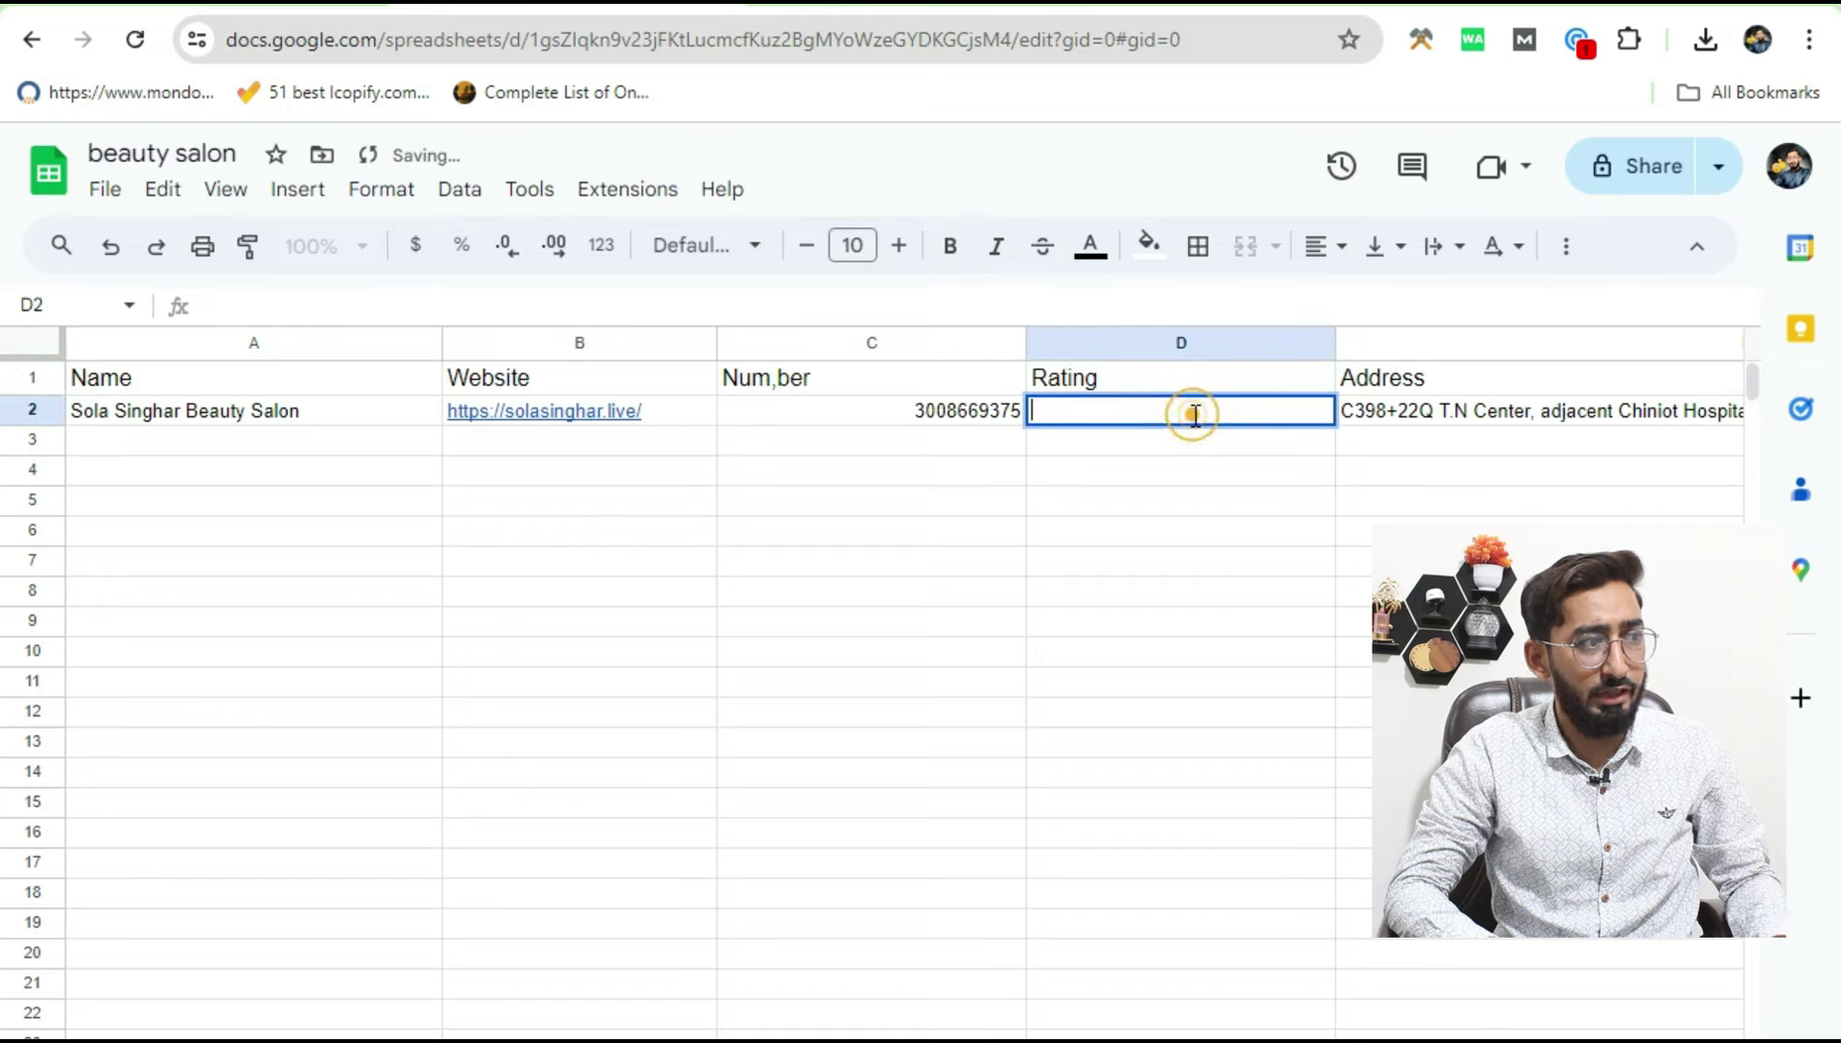
type("4.5")
left_click(1154, 512)
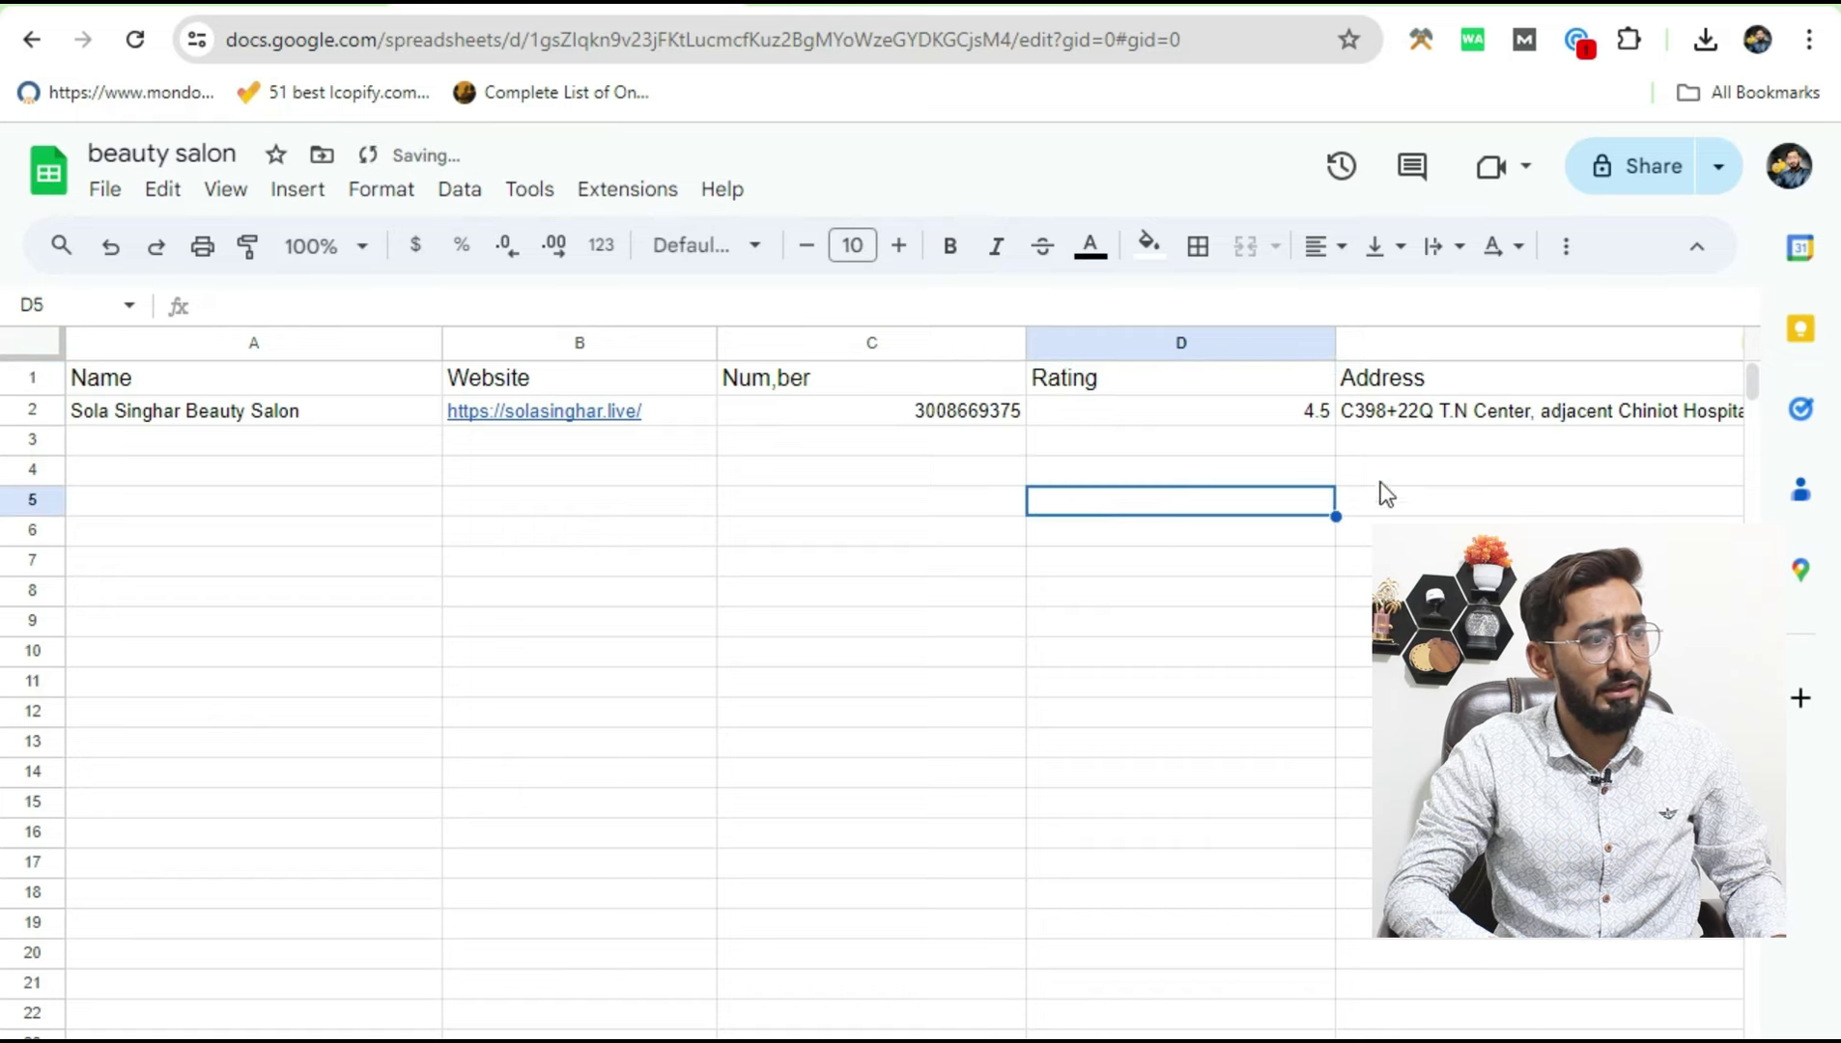
Step: Insert one blank column between Rating and Address, and check the salon's review count in Google Maps
right_click(1289, 345)
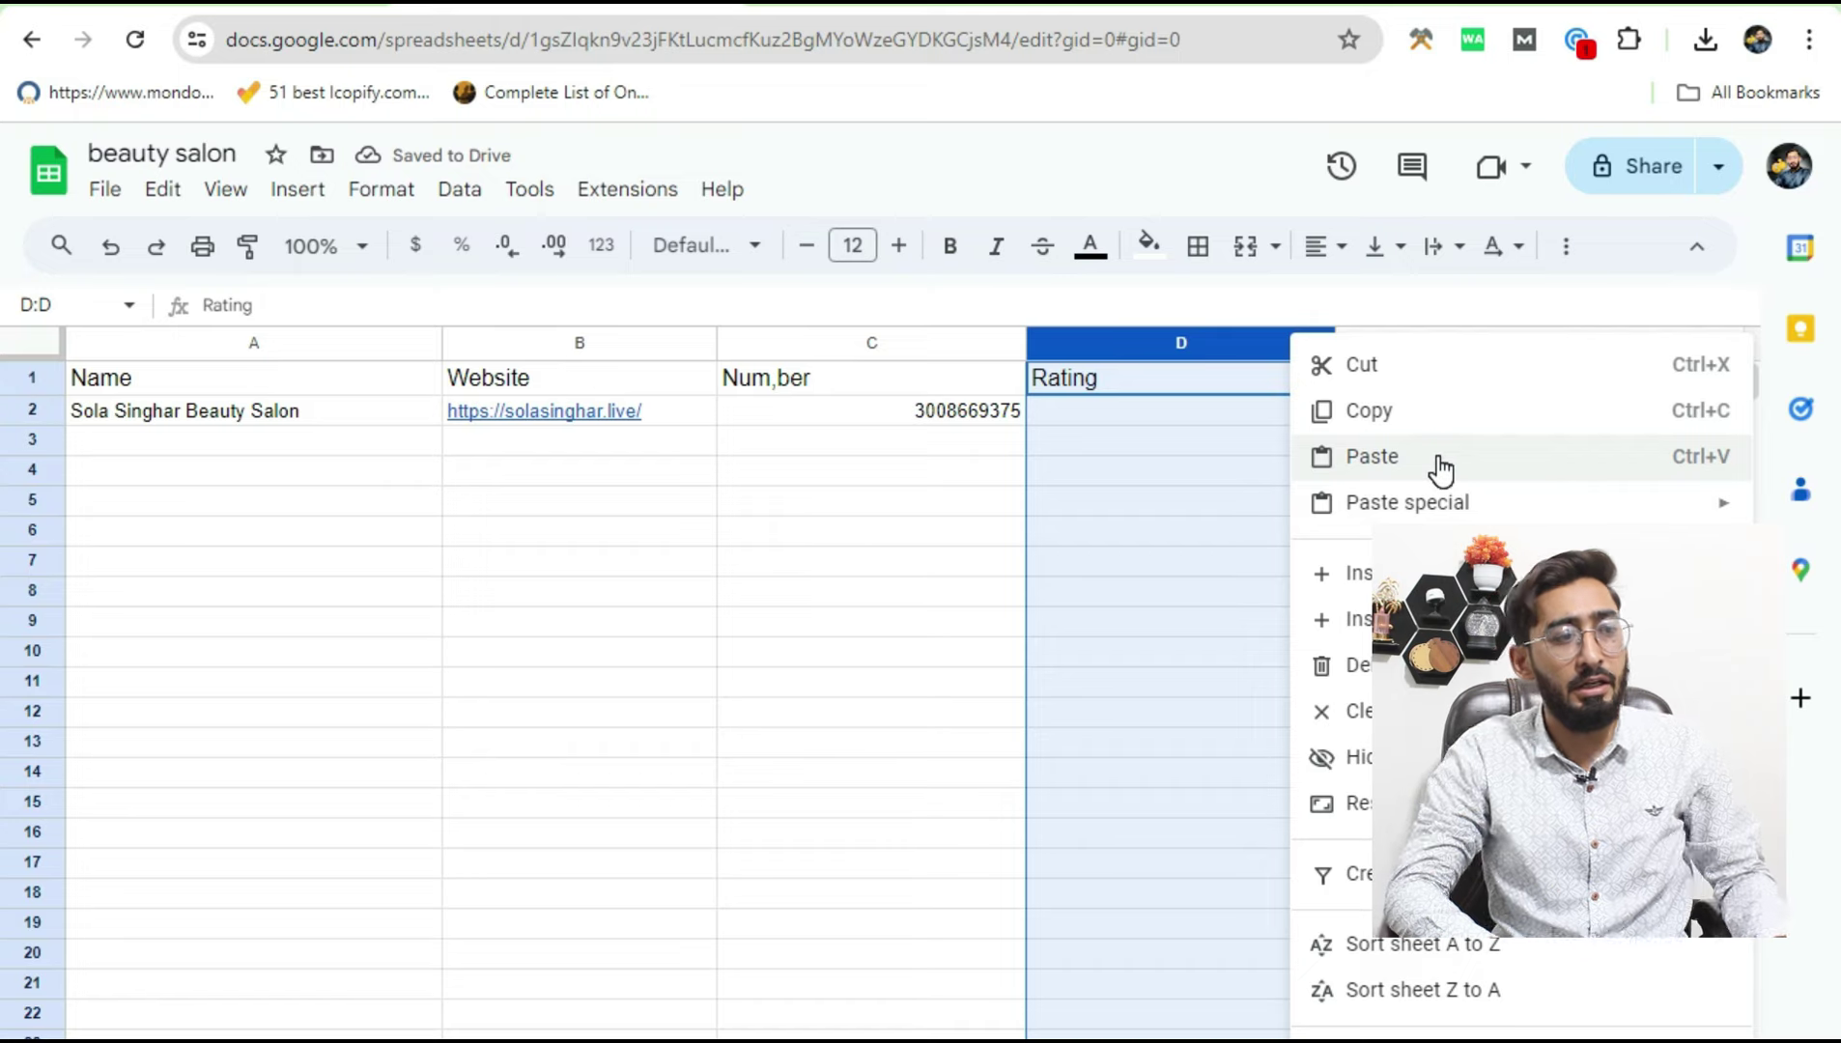
left_click(1351, 619)
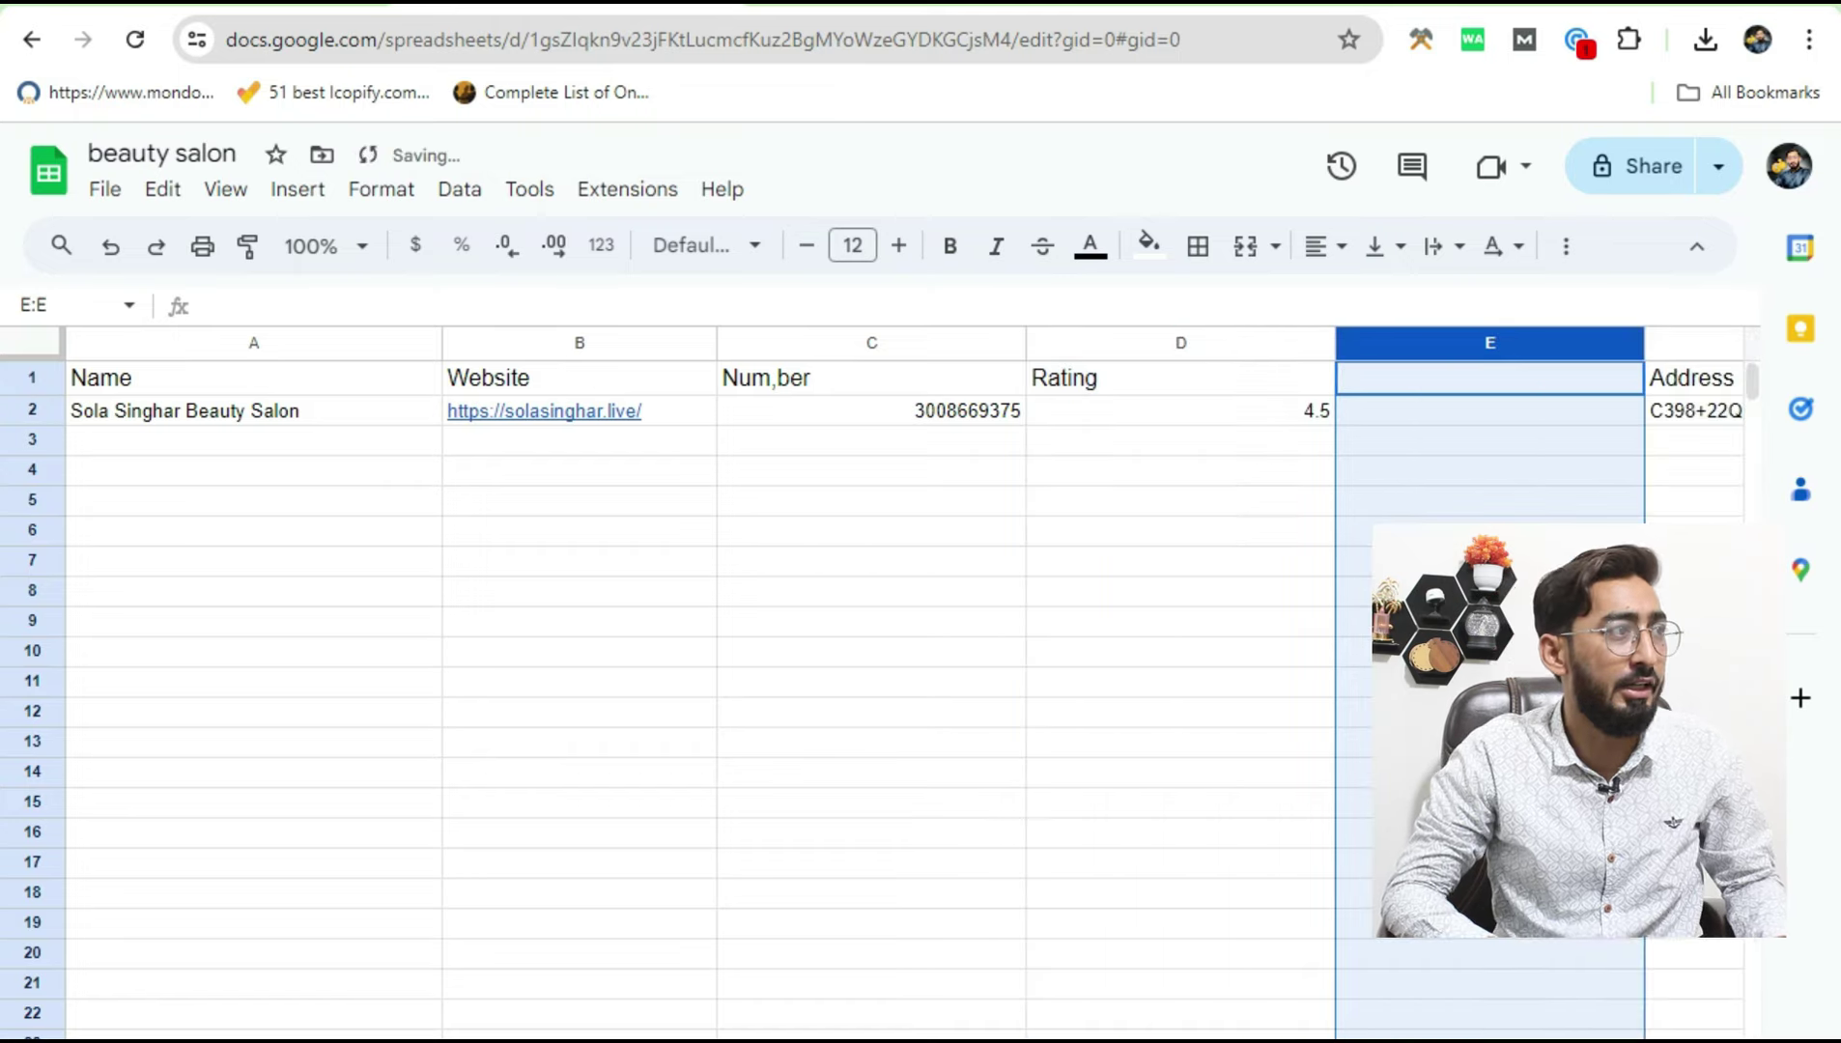
key("ctrl+Tab")
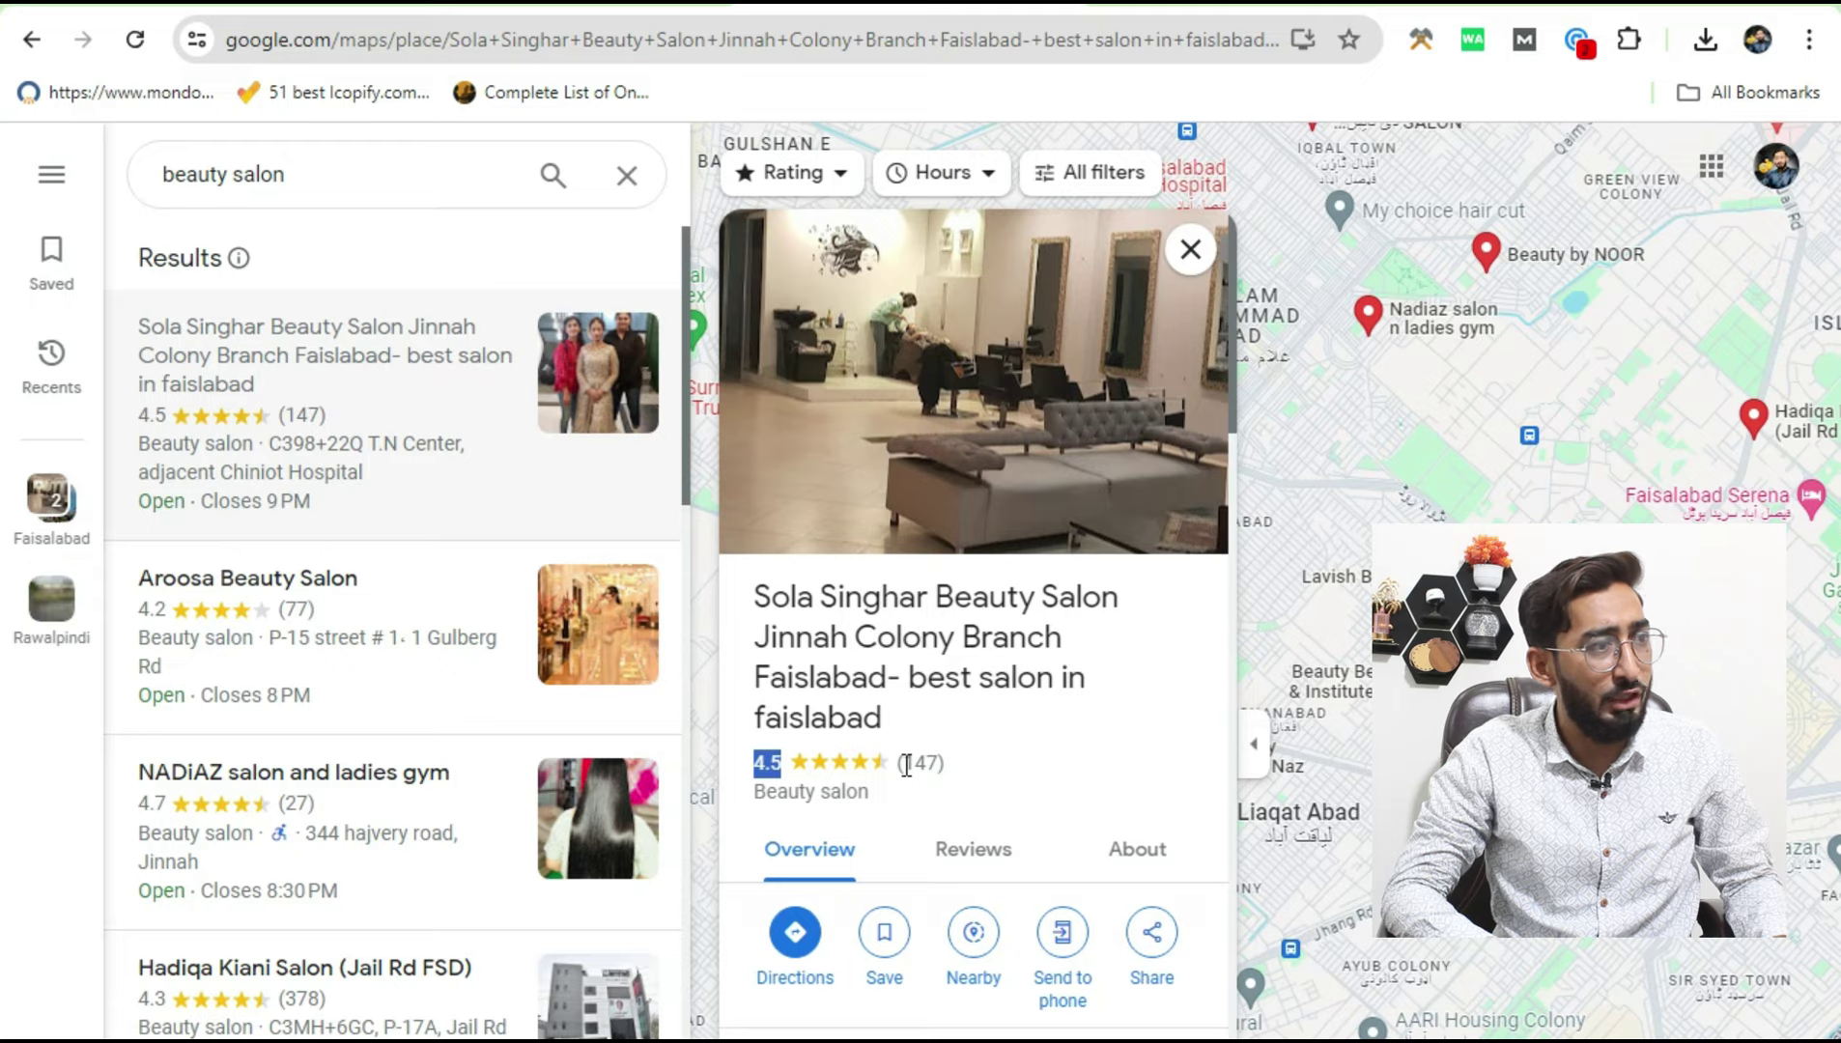
key("ctrl+shift+Tab")
Step: Enter the header "Reviews" in E1 and the salon's review count 147 in E2
double_click(1417, 382)
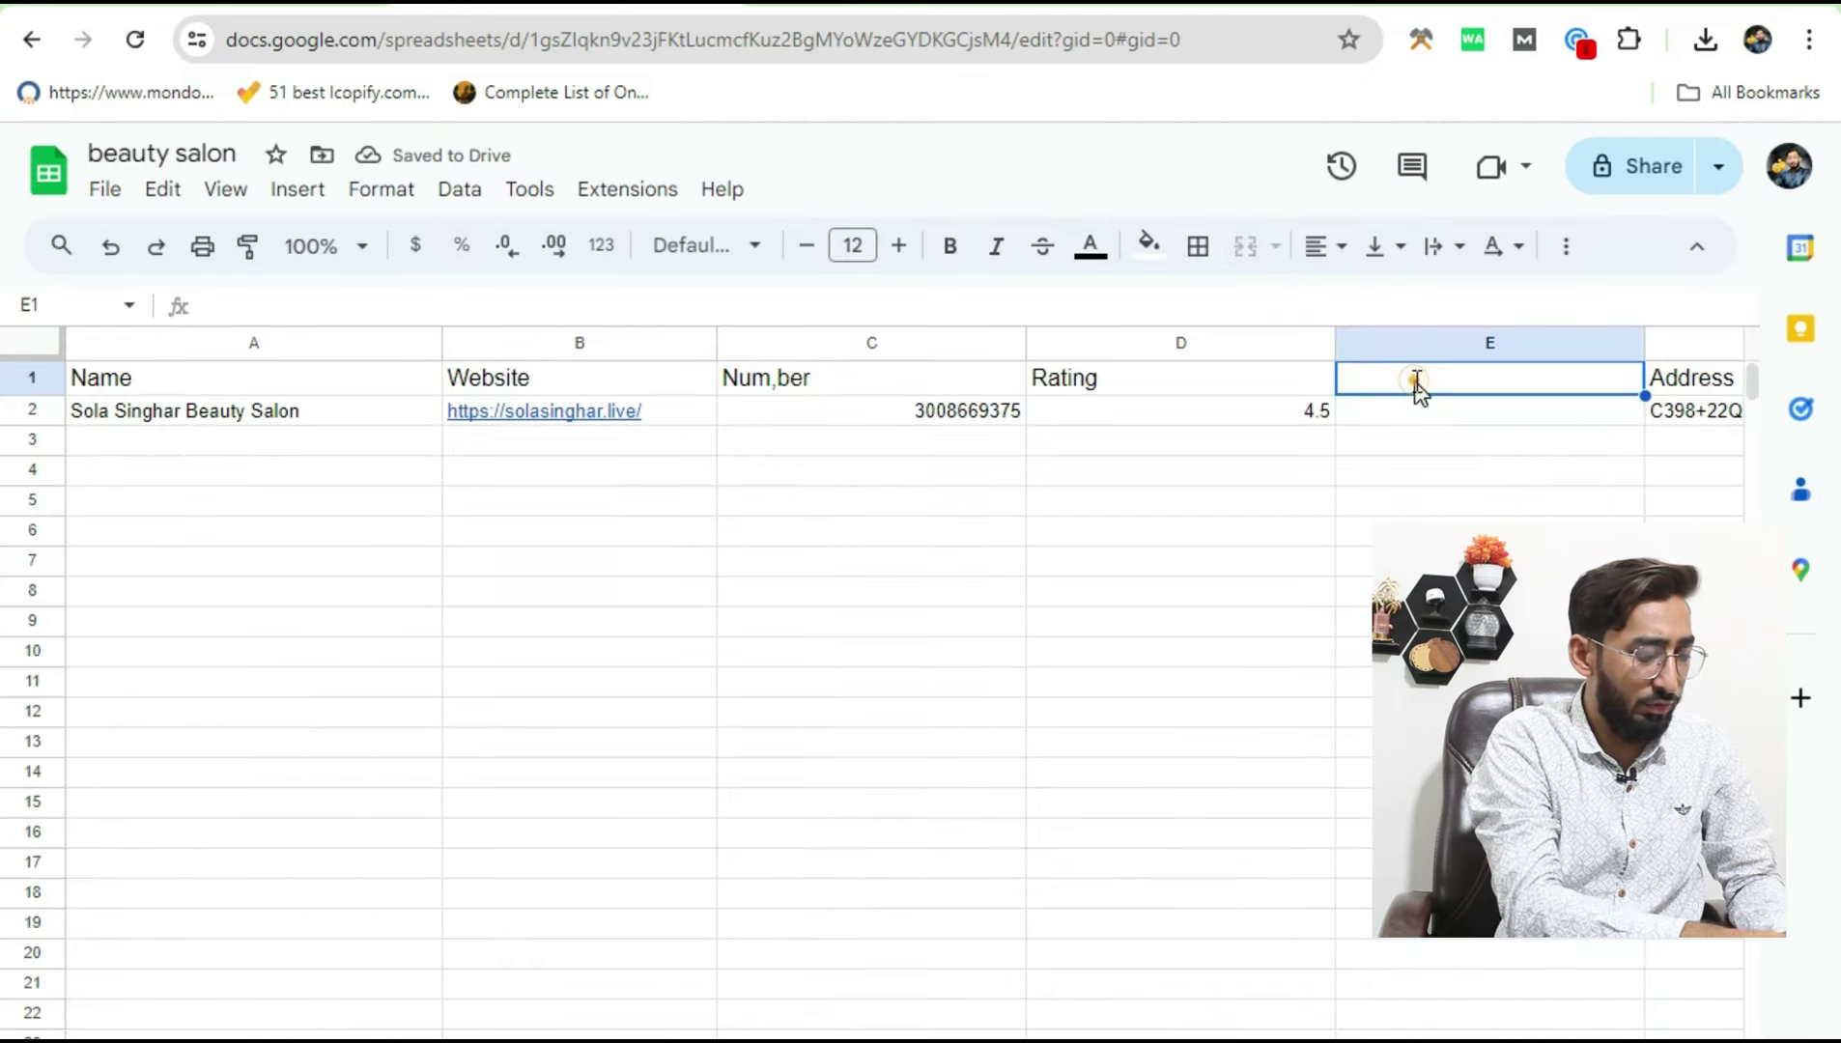
type("Re")
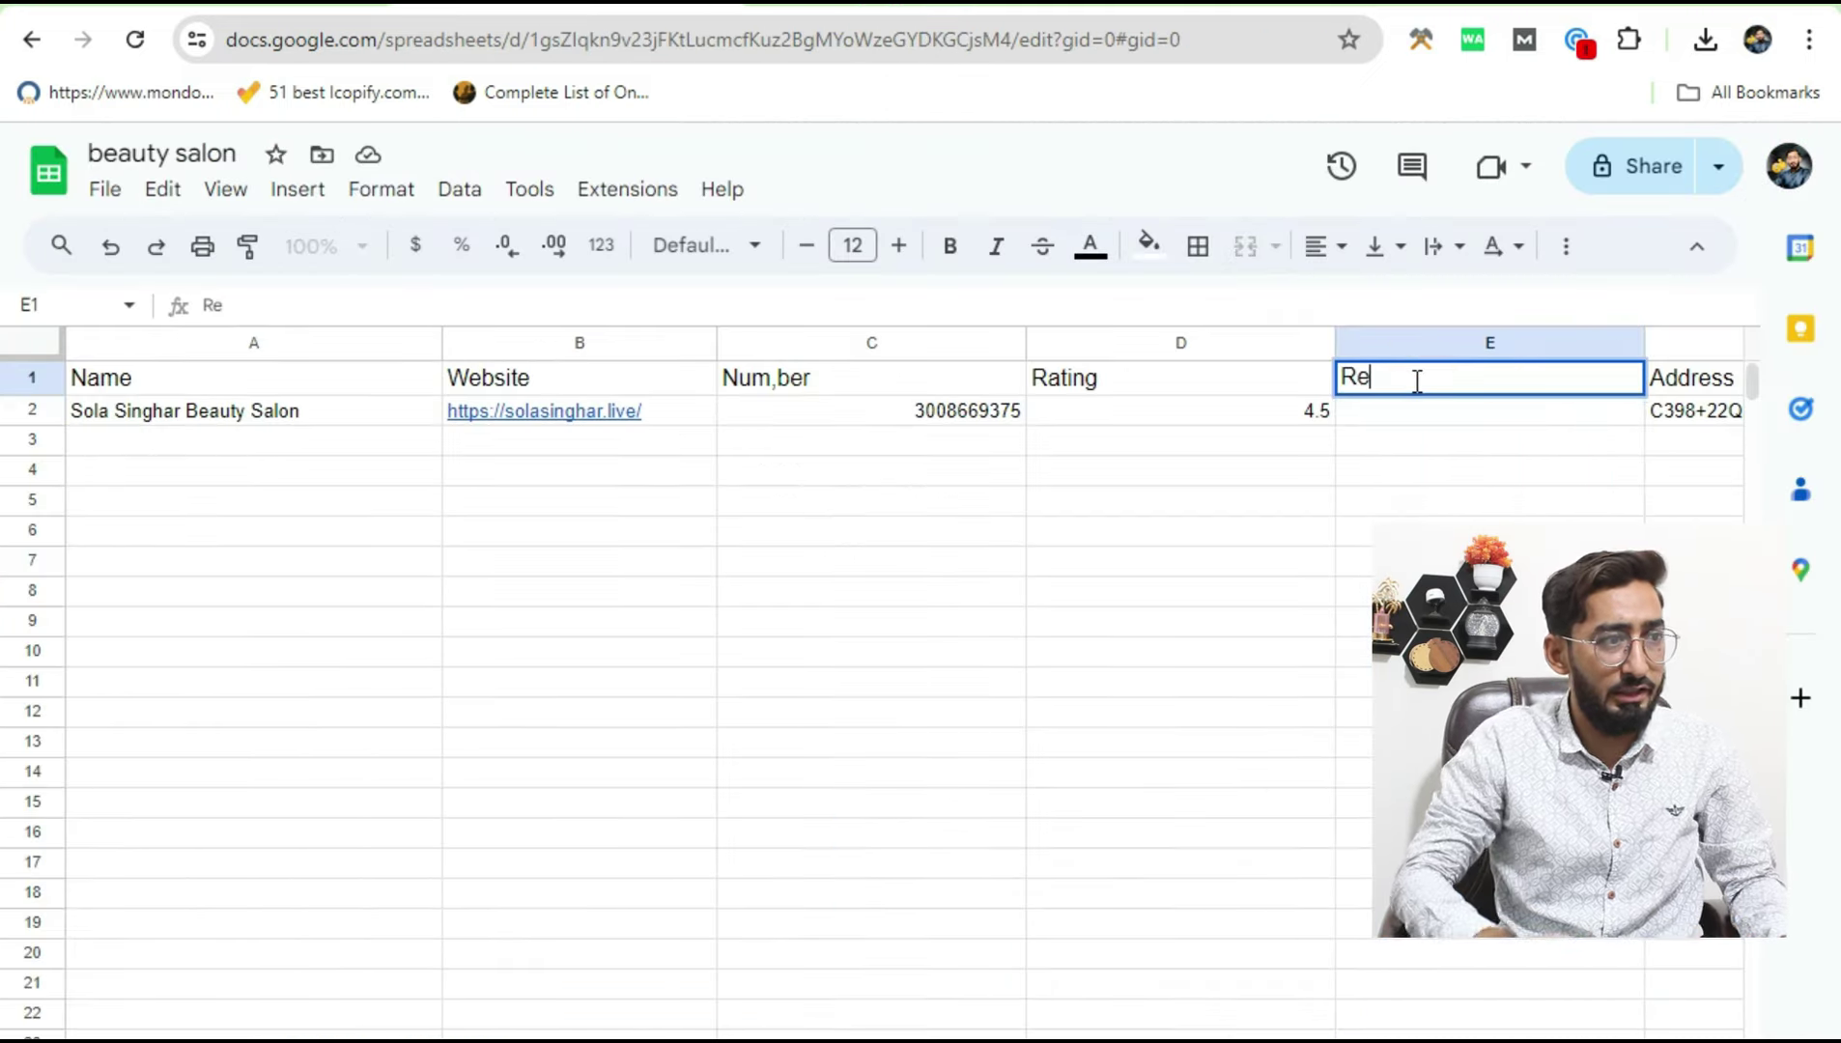
type("views")
key("Return")
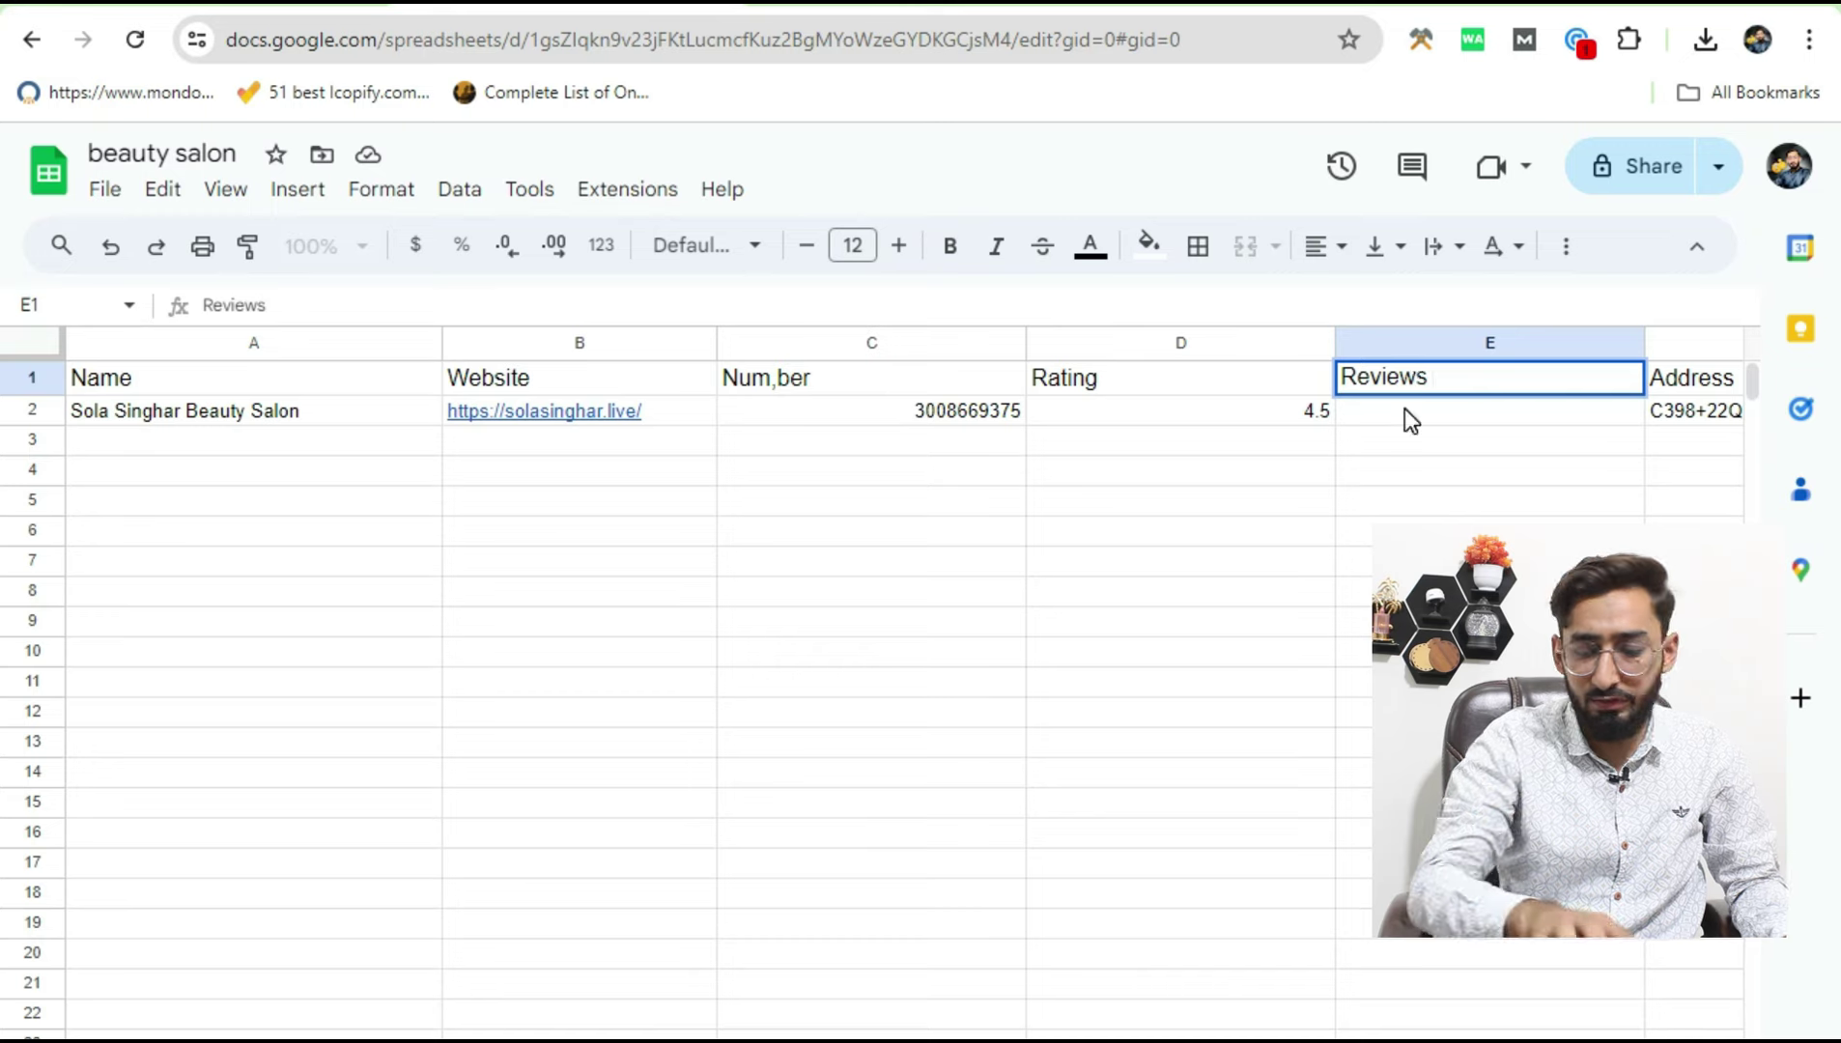
double_click(1403, 408)
type("147")
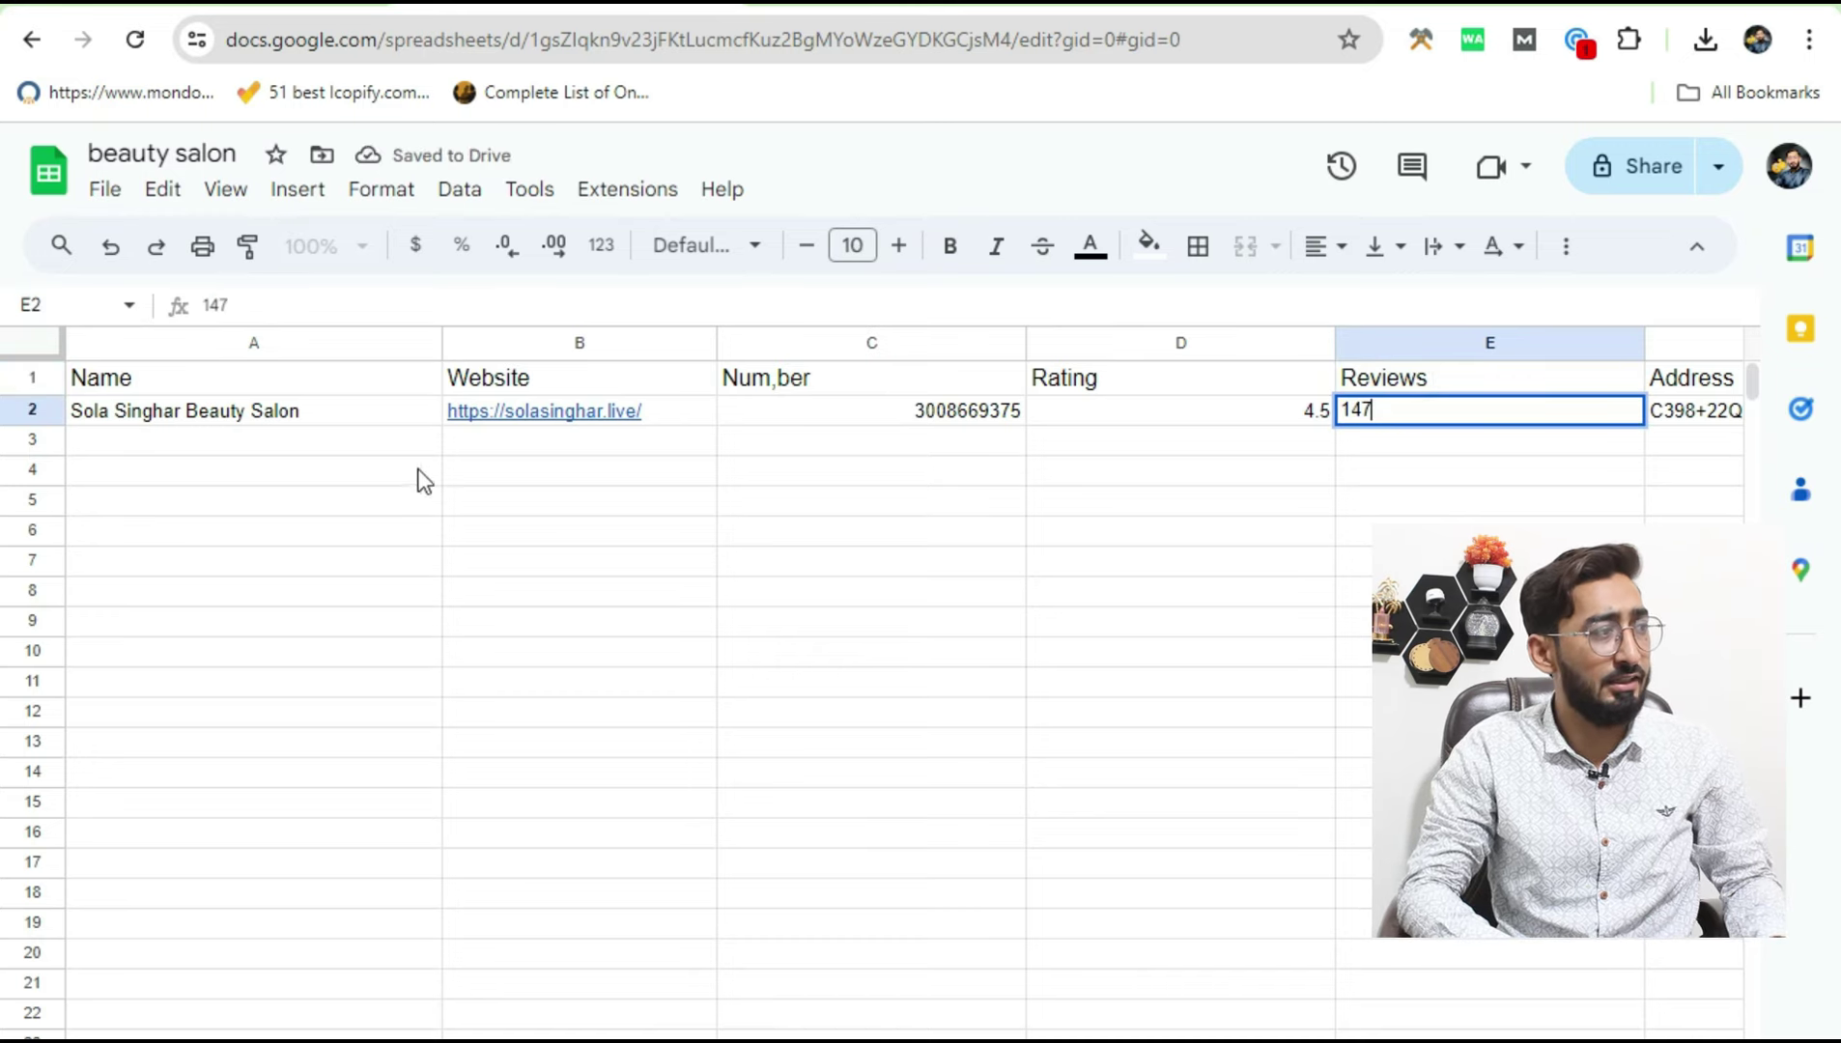
left_click(1225, 504)
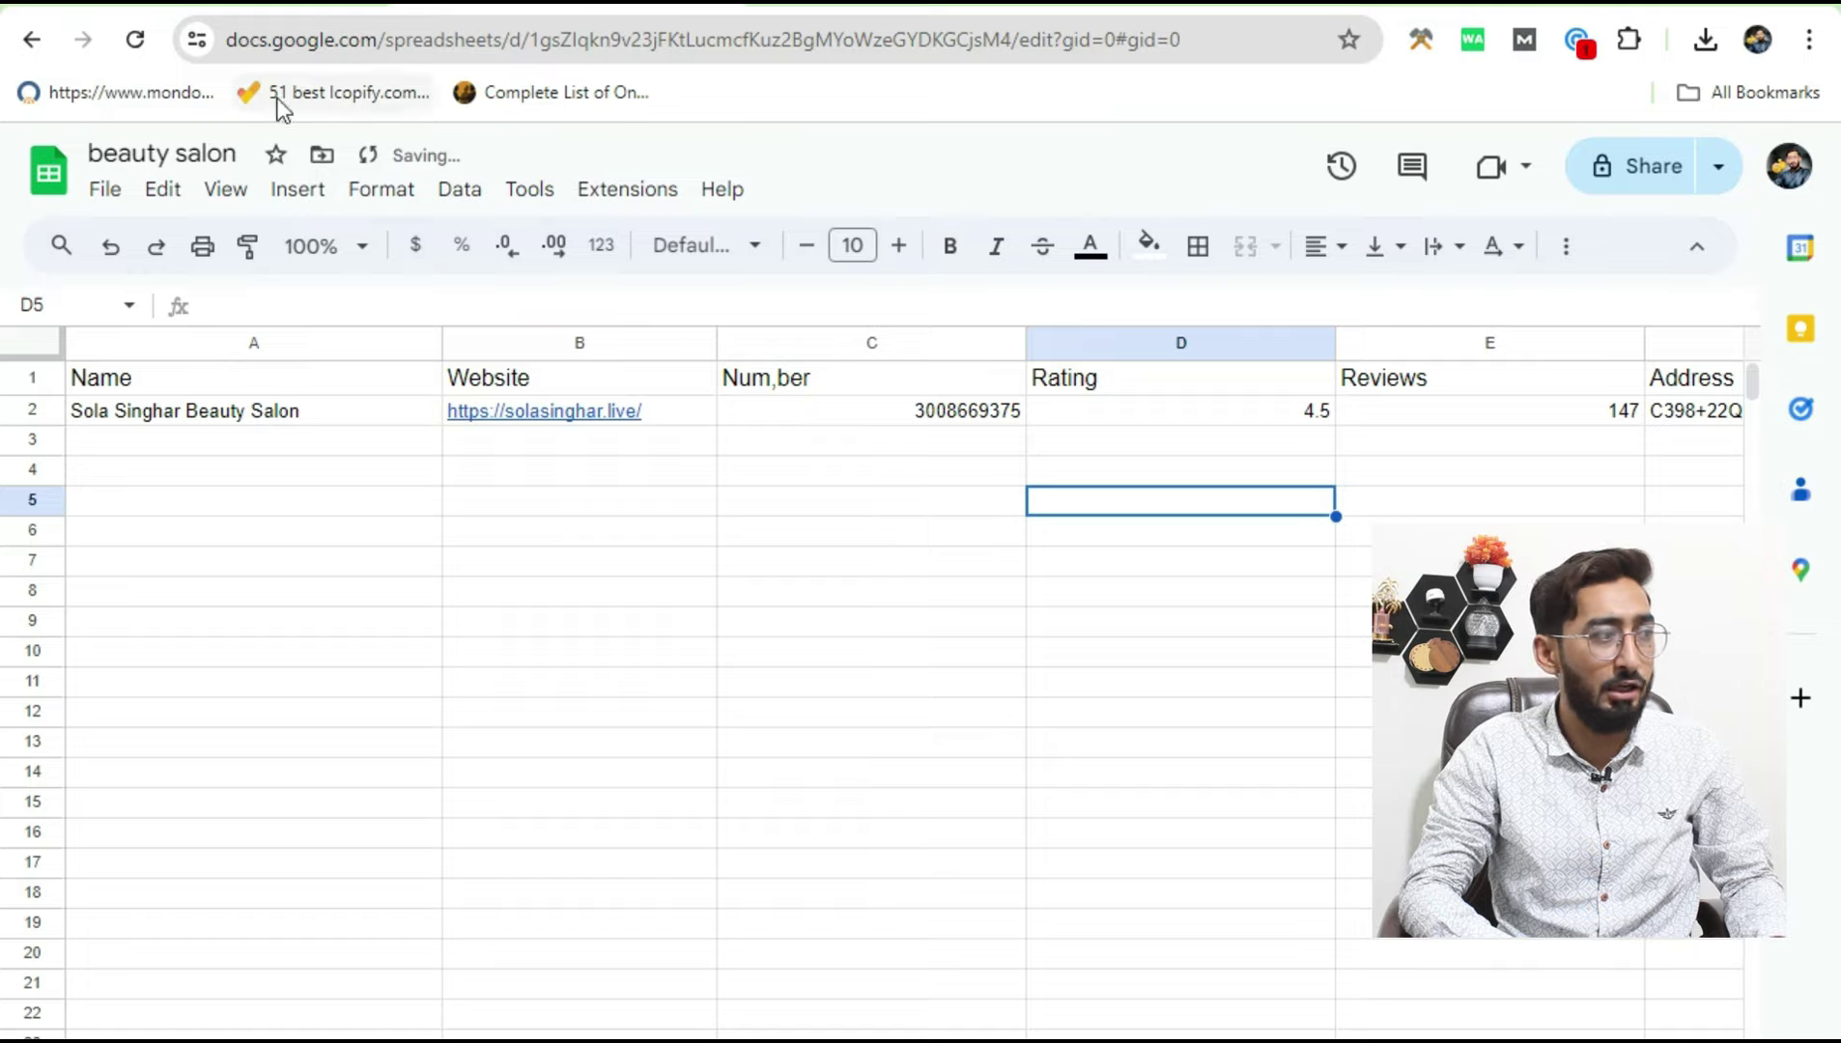
key("ctrl+Tab")
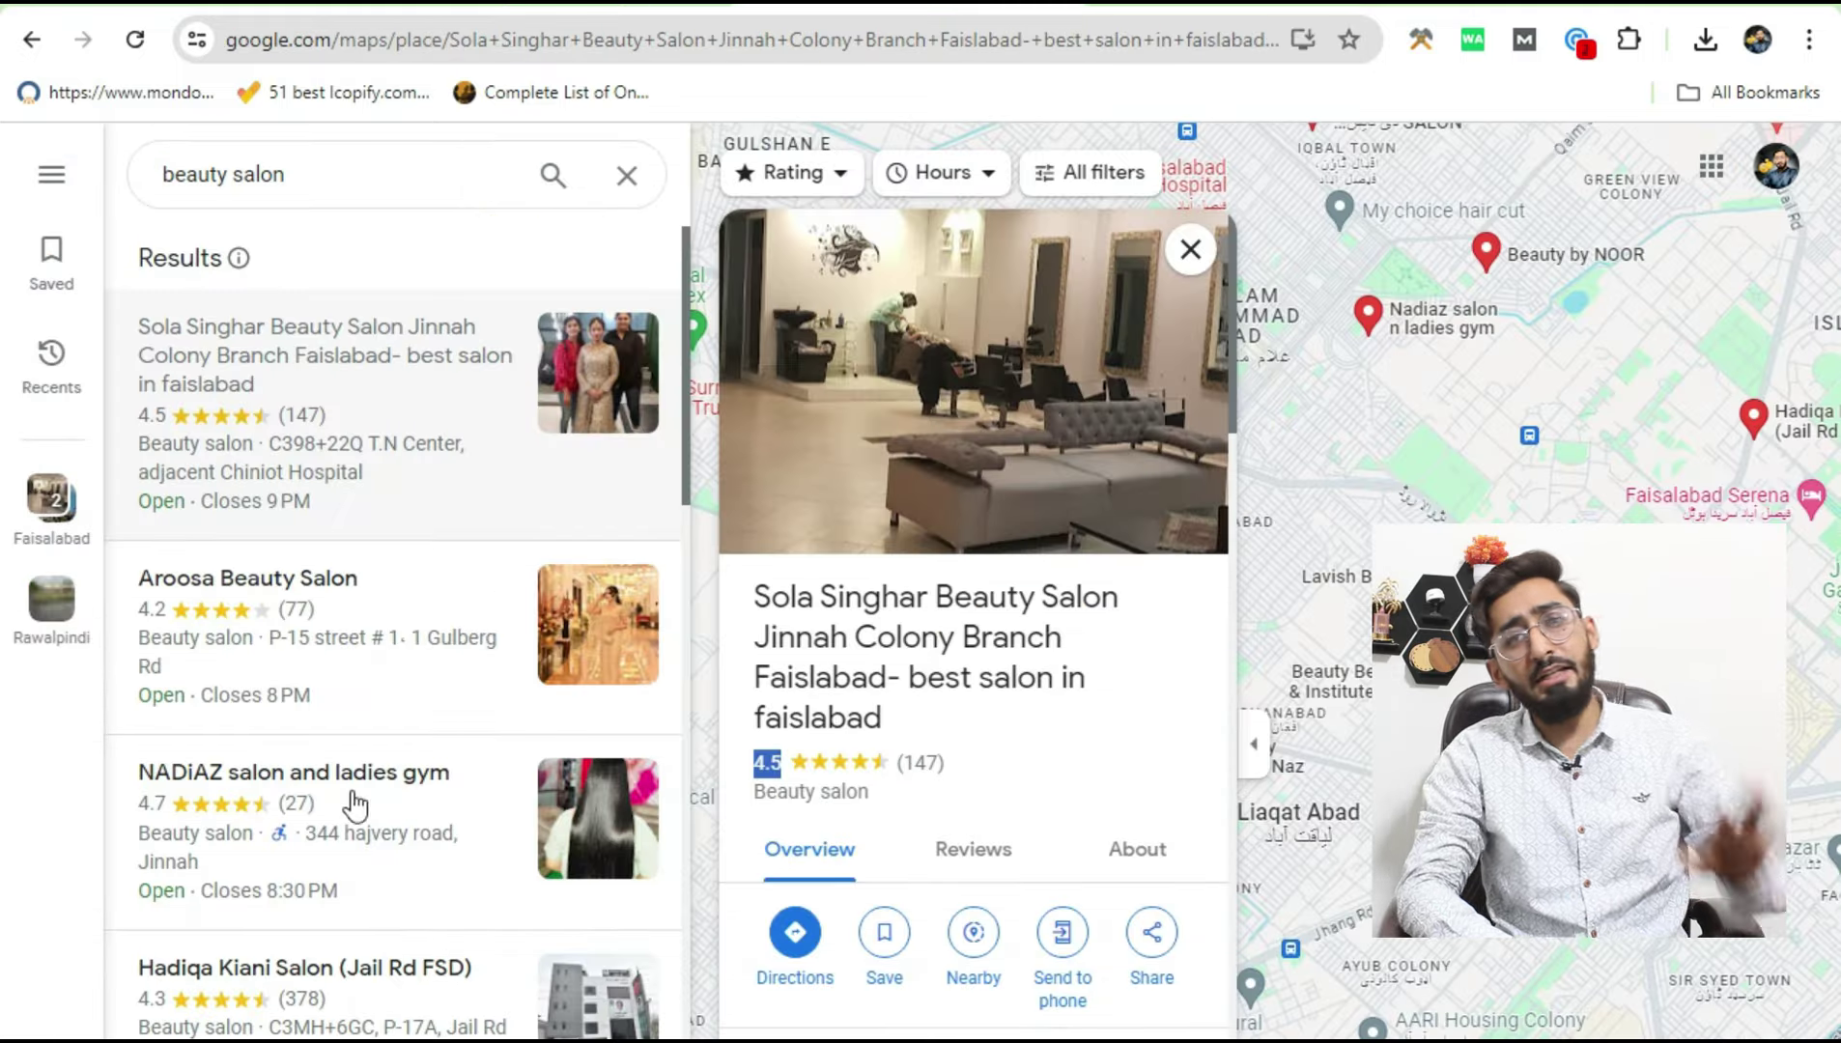
key("ctrl+shift+Tab")
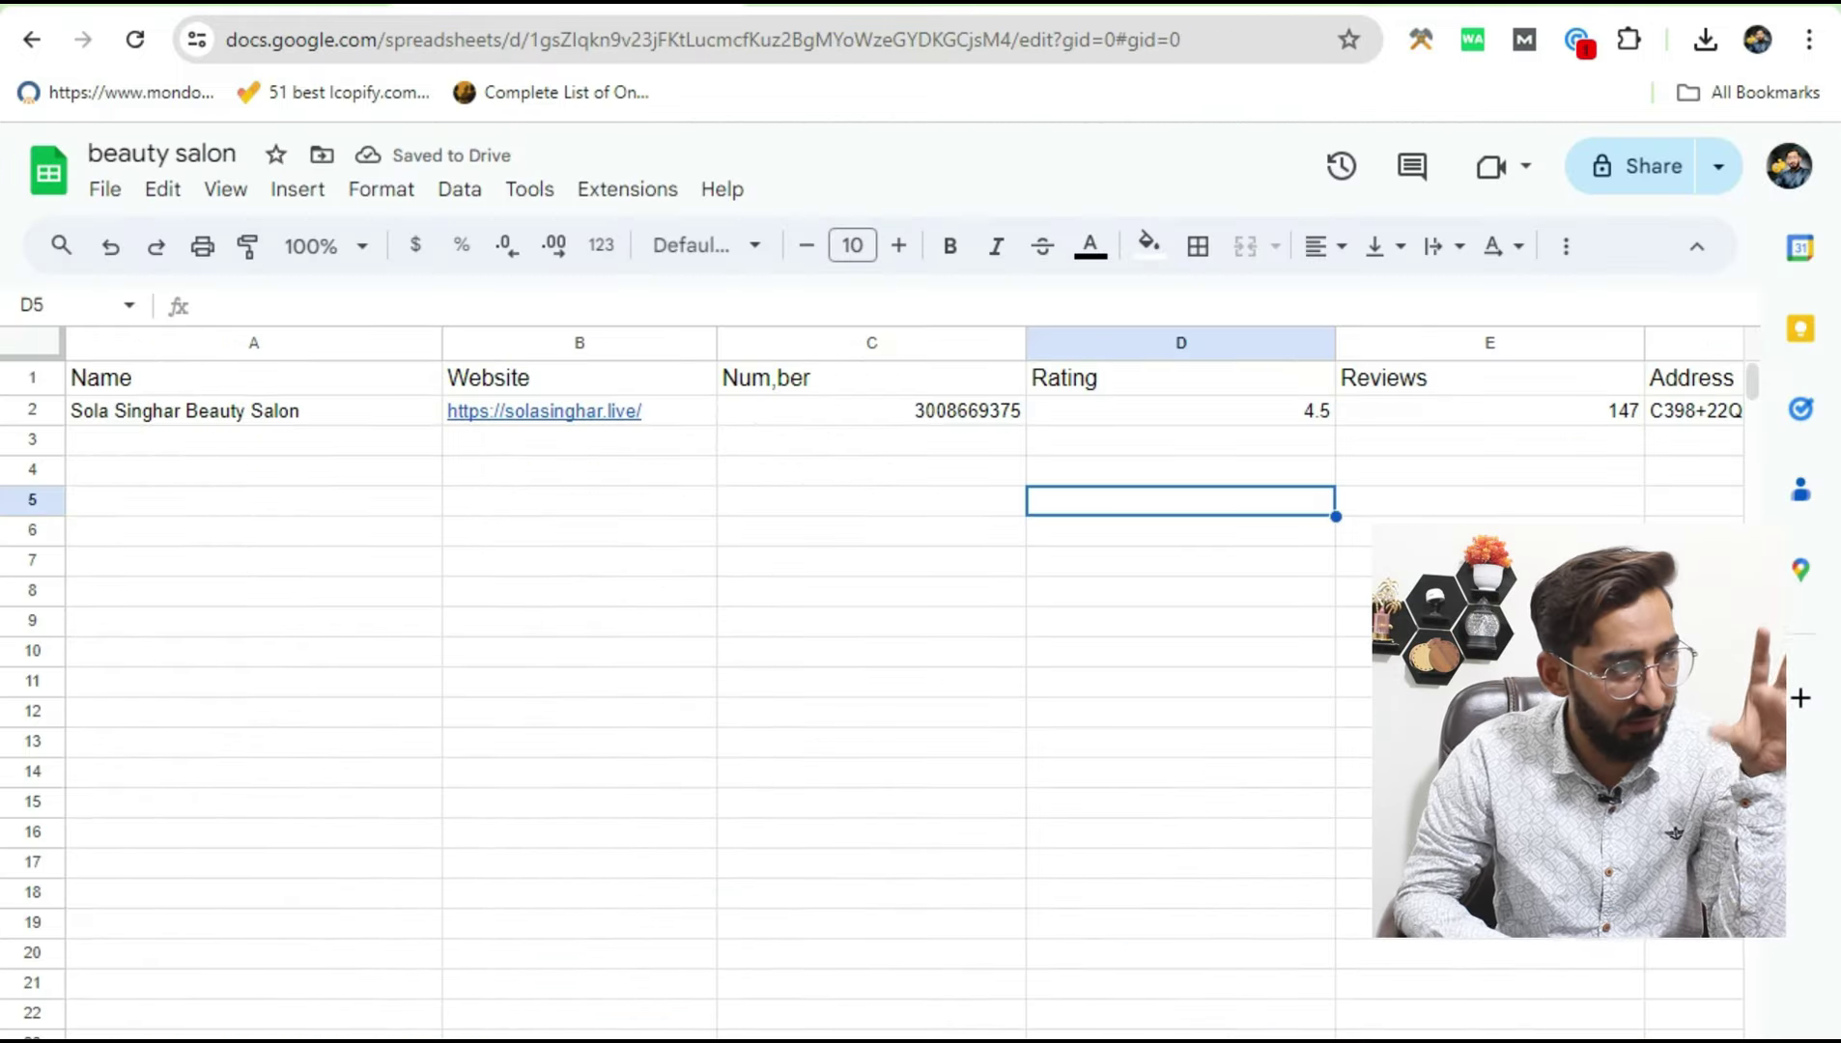